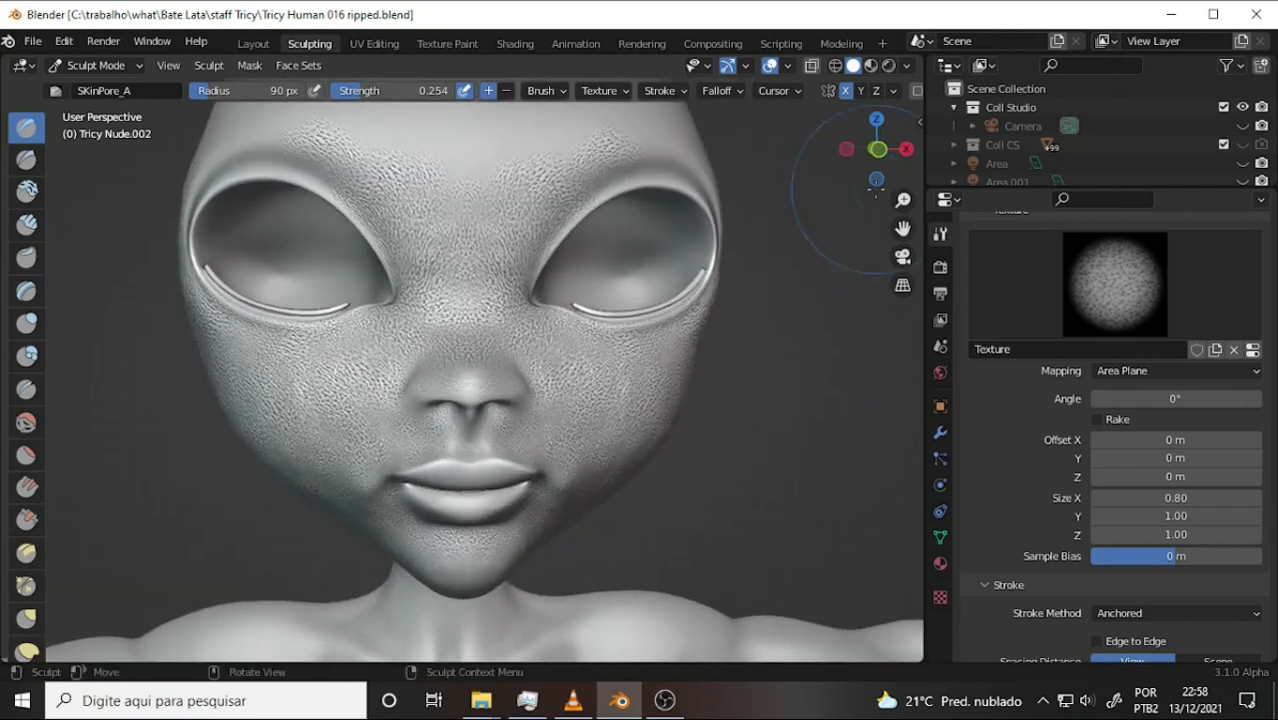
Turn off Cavity in viewport shading, toggling it to compare the head's pore detail
click(906, 66)
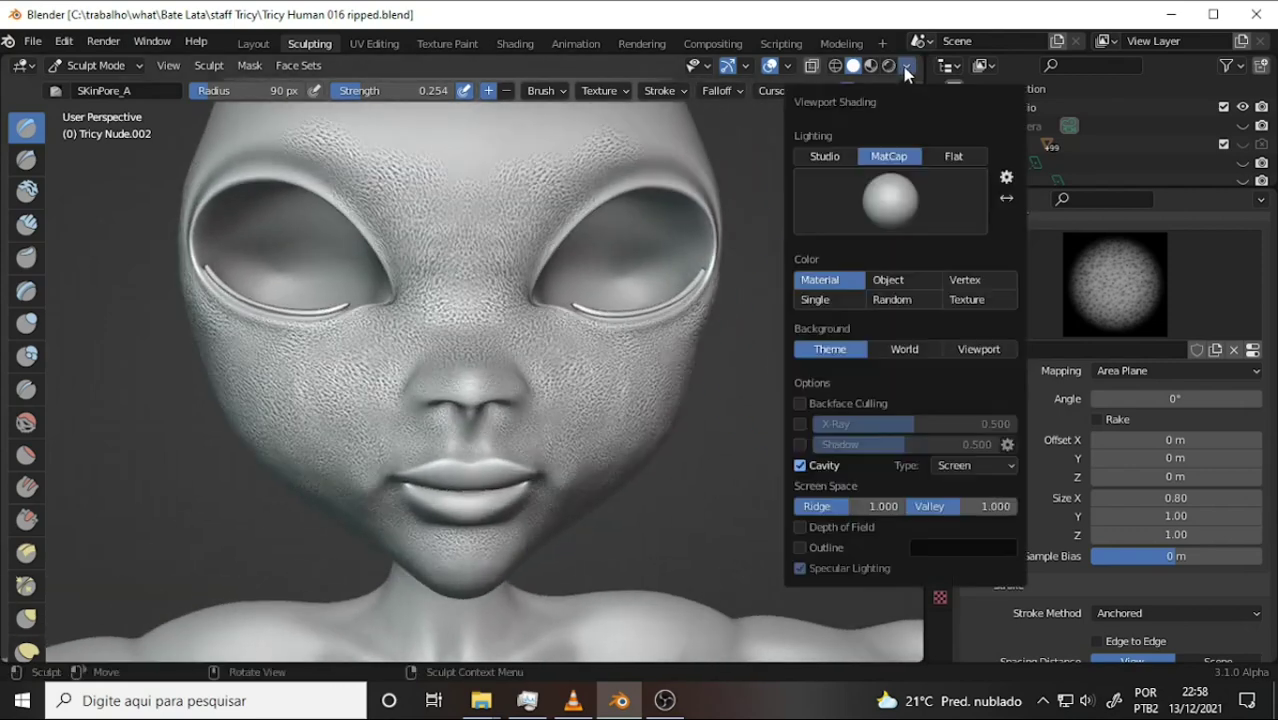
click(800, 466)
click(800, 466)
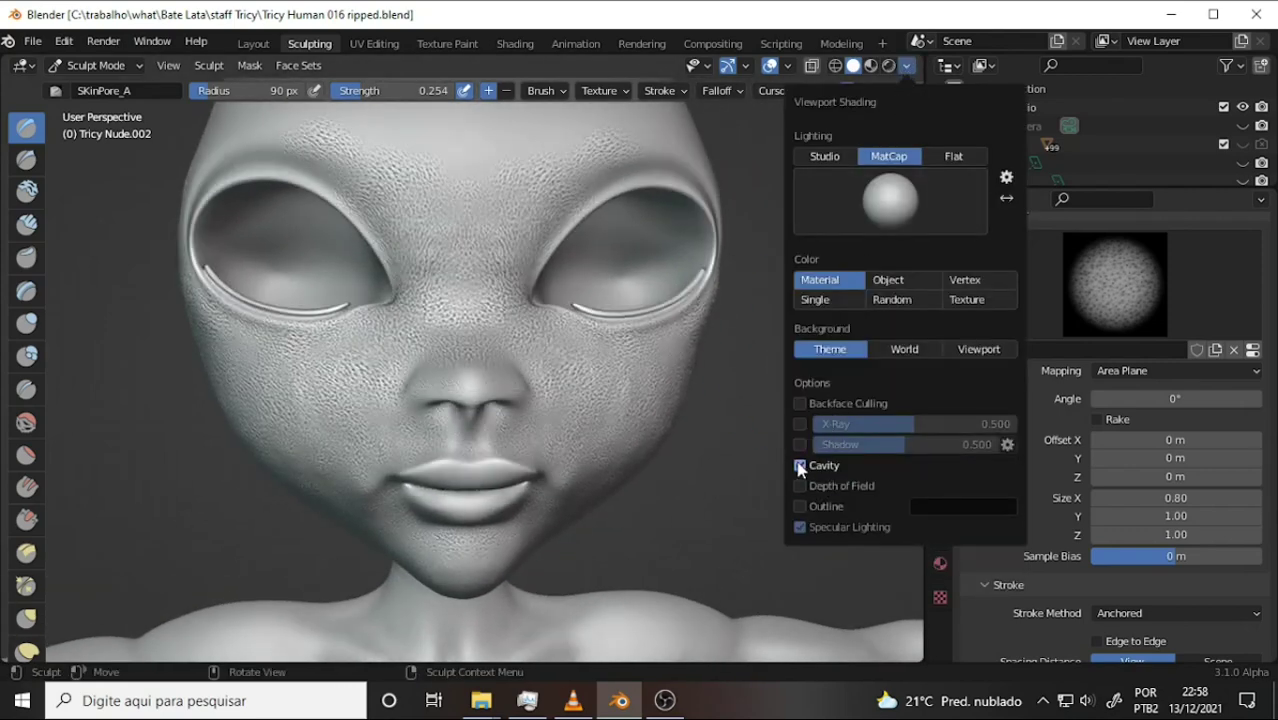
click(800, 466)
click(800, 466)
click(800, 466)
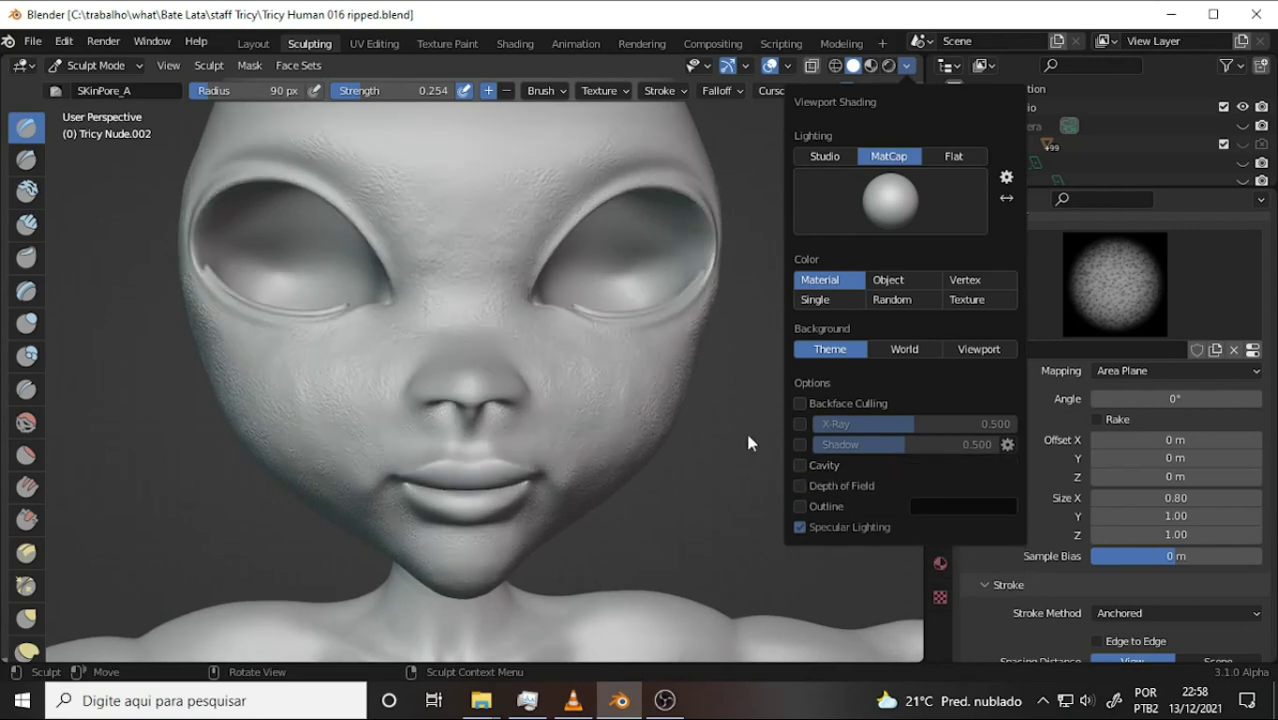
middle_drag(719, 374, 593, 378)
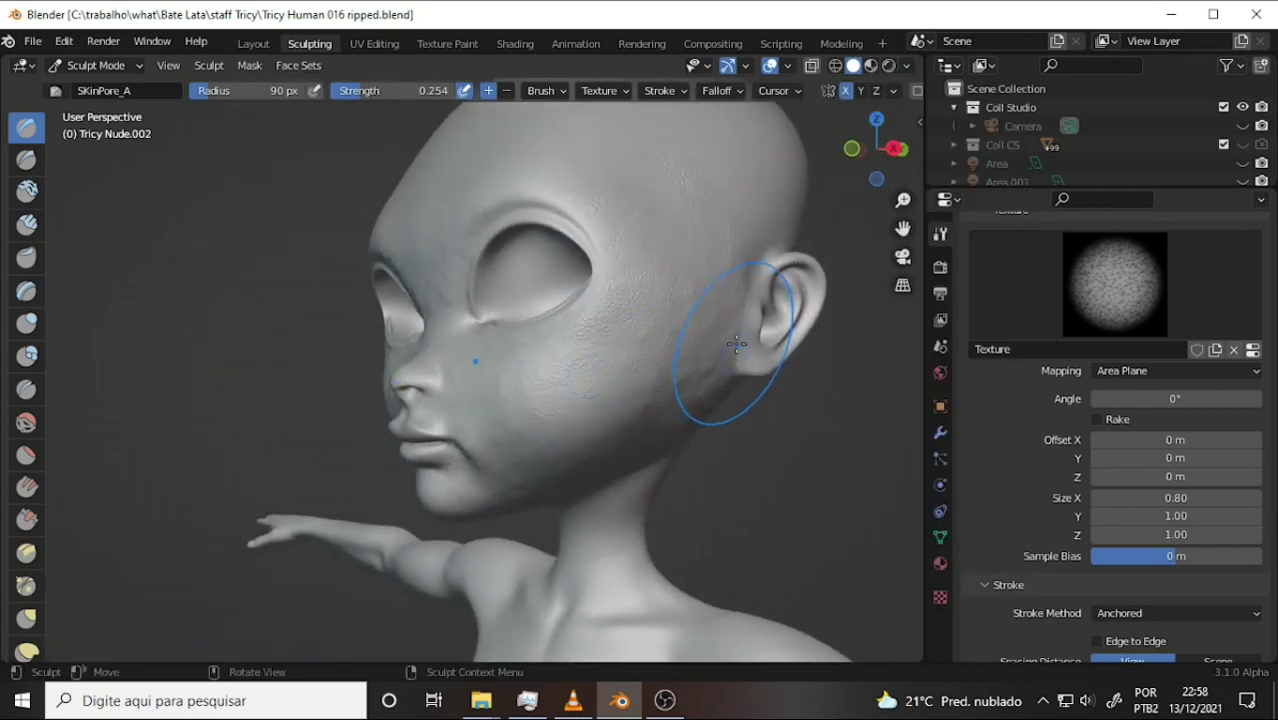
scroll(716, 320, up, 4)
scroll(690, 325, down, 4)
mouse_move(670, 320)
middle_down()
mouse_move(630, 330)
mouse_move(827, 343)
middle_up()
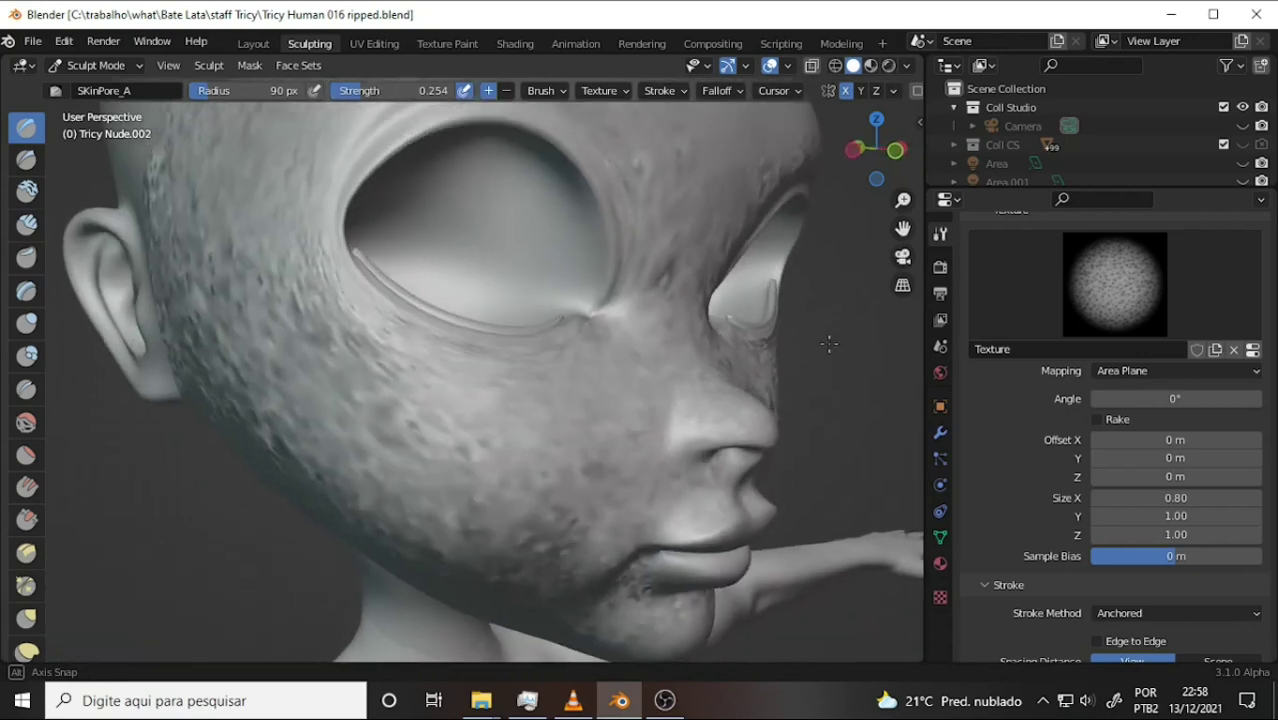
scroll(827, 350, up, 3)
scroll(773, 327, up, 4)
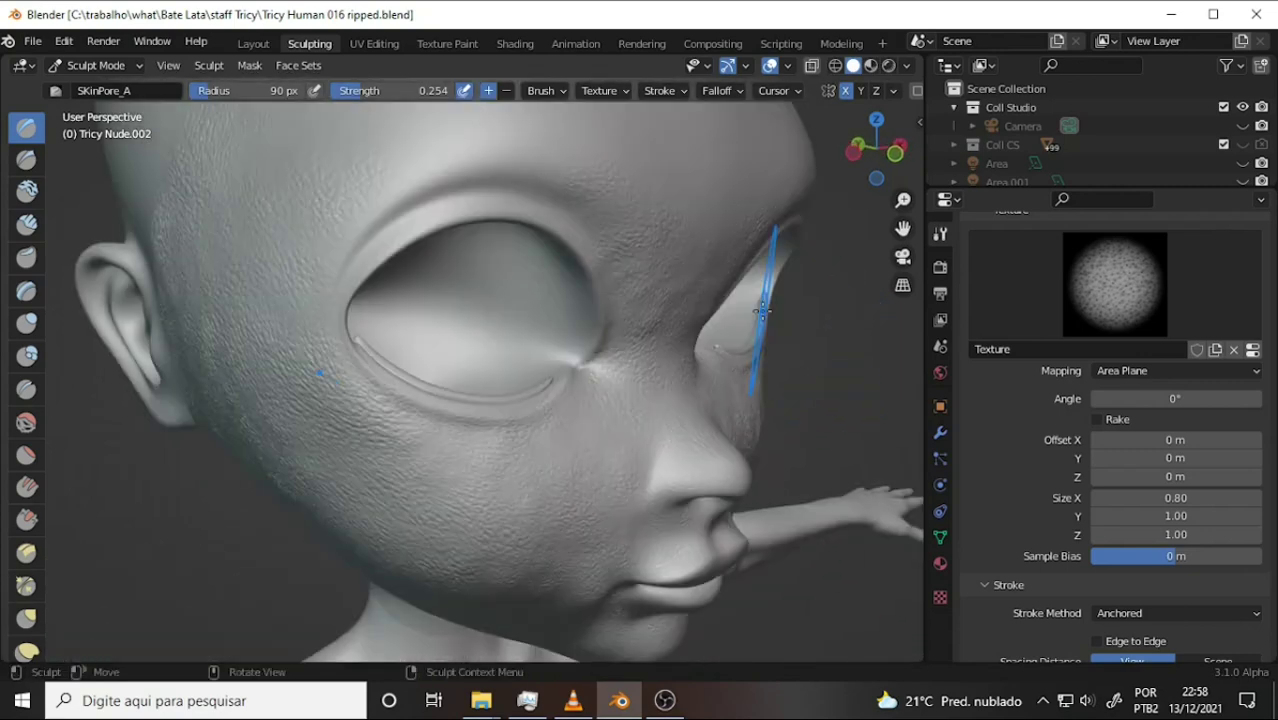
scroll(761, 312, down, 4)
middle_drag(761, 312, 650, 277)
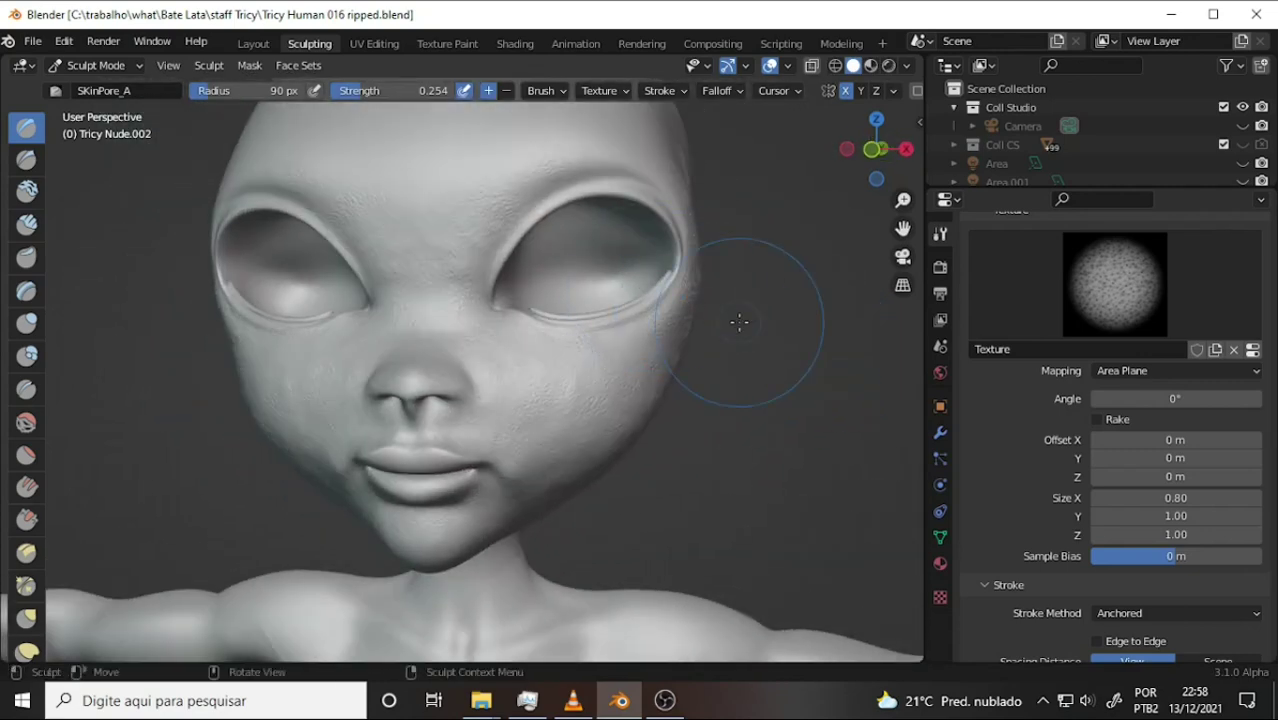
scroll(717, 301, up, 5)
scroll(717, 301, down, 5)
scroll(714, 297, up, 2)
middle_drag(711, 297, 642, 234)
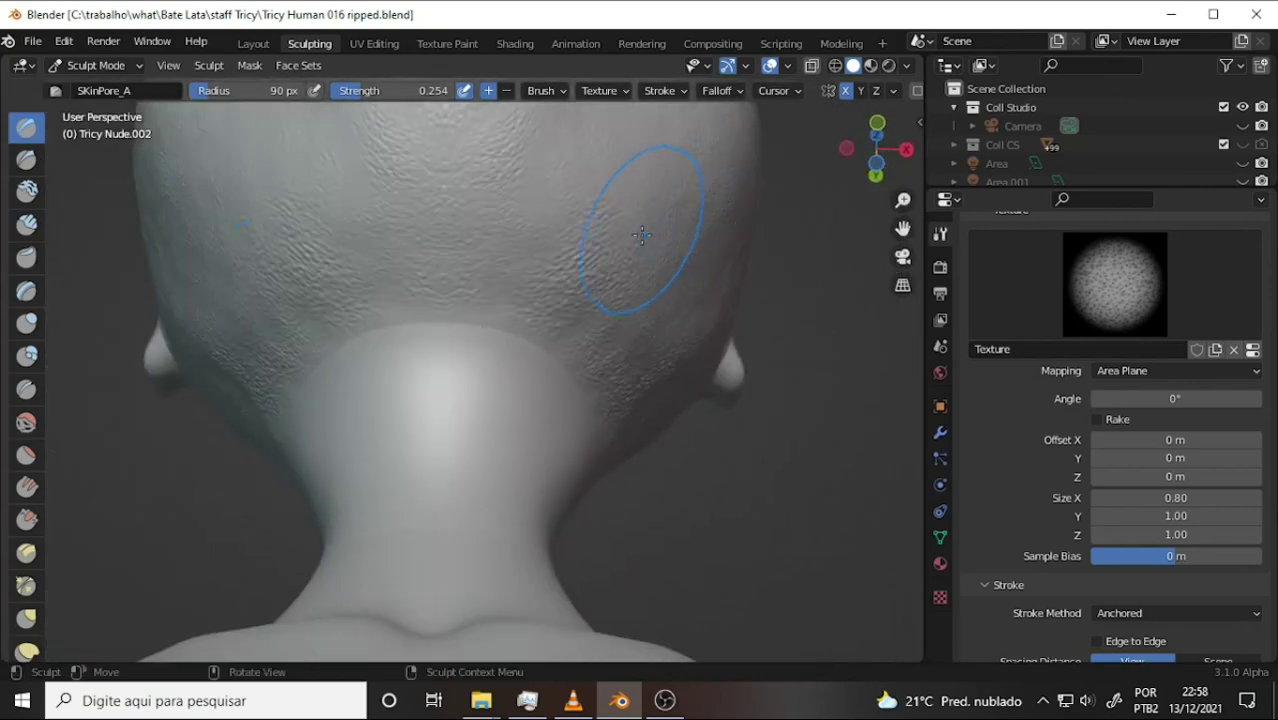
mouse_move(485, 271)
middle_down()
mouse_move(682, 392)
mouse_move(673, 400)
middle_up()
scroll(693, 348, down, 3)
scroll(697, 330, up, 3)
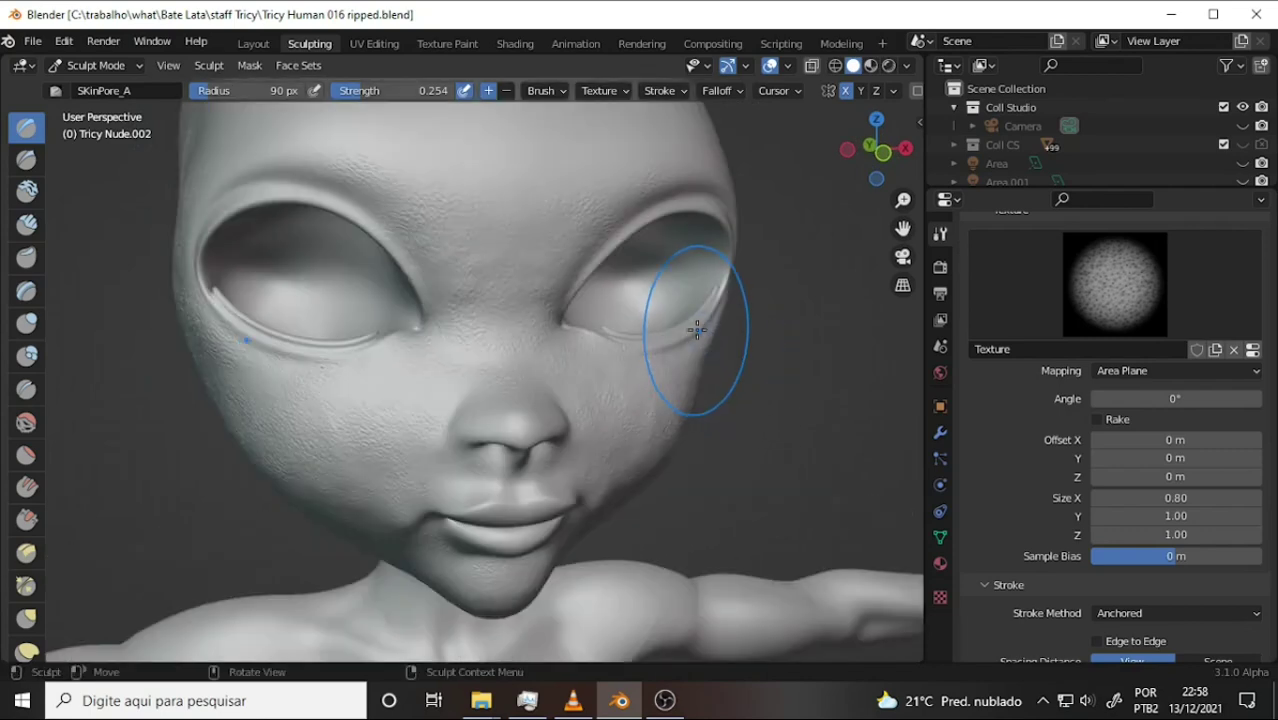
middle_drag(791, 298, 705, 389)
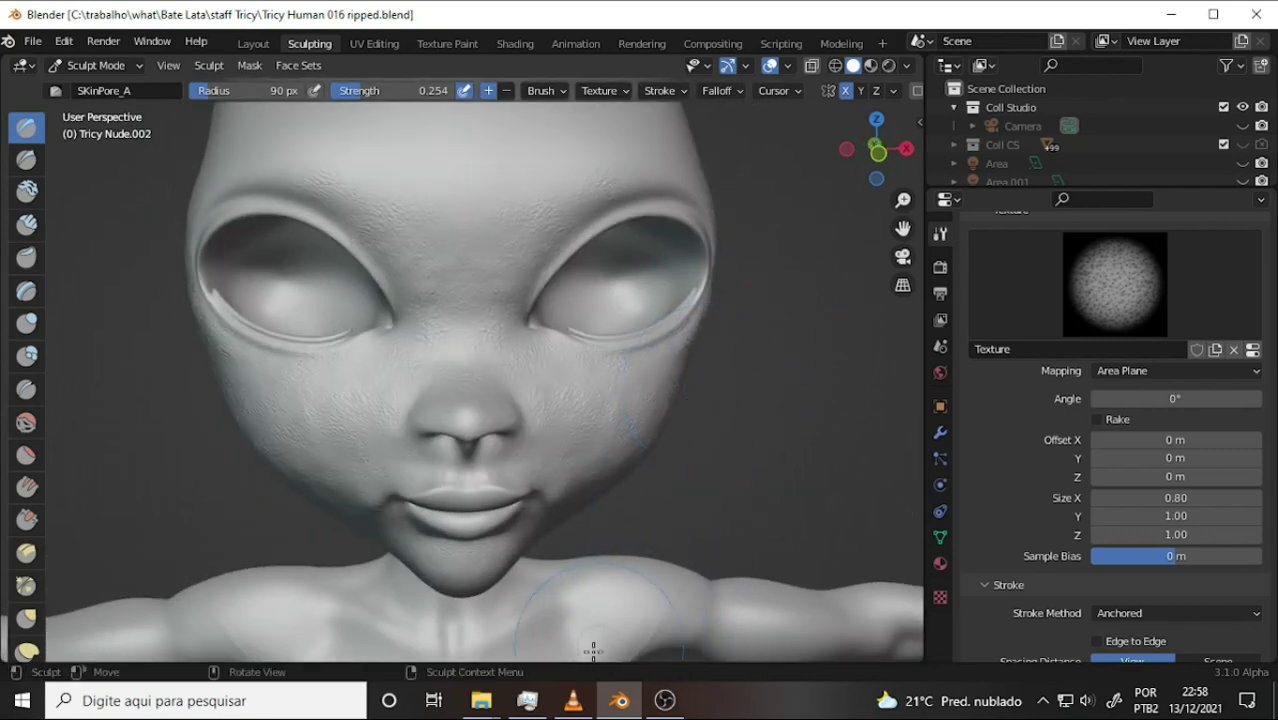
click(573, 701)
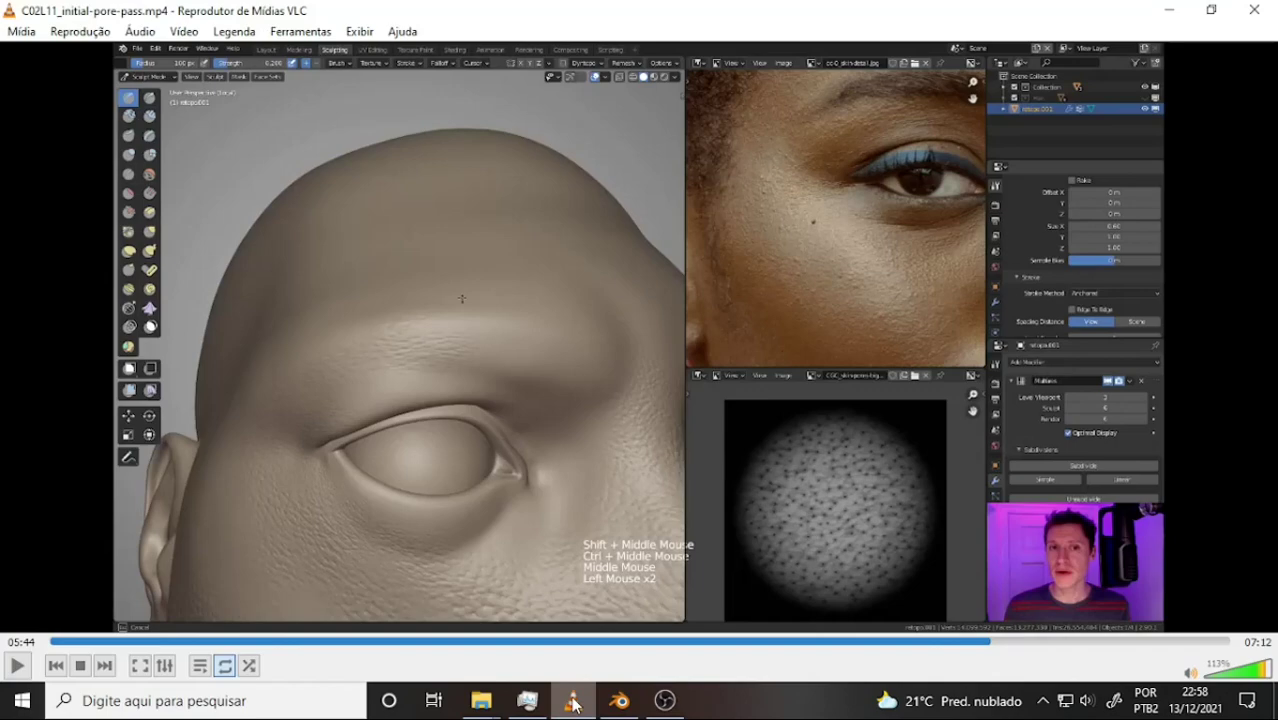
click(573, 703)
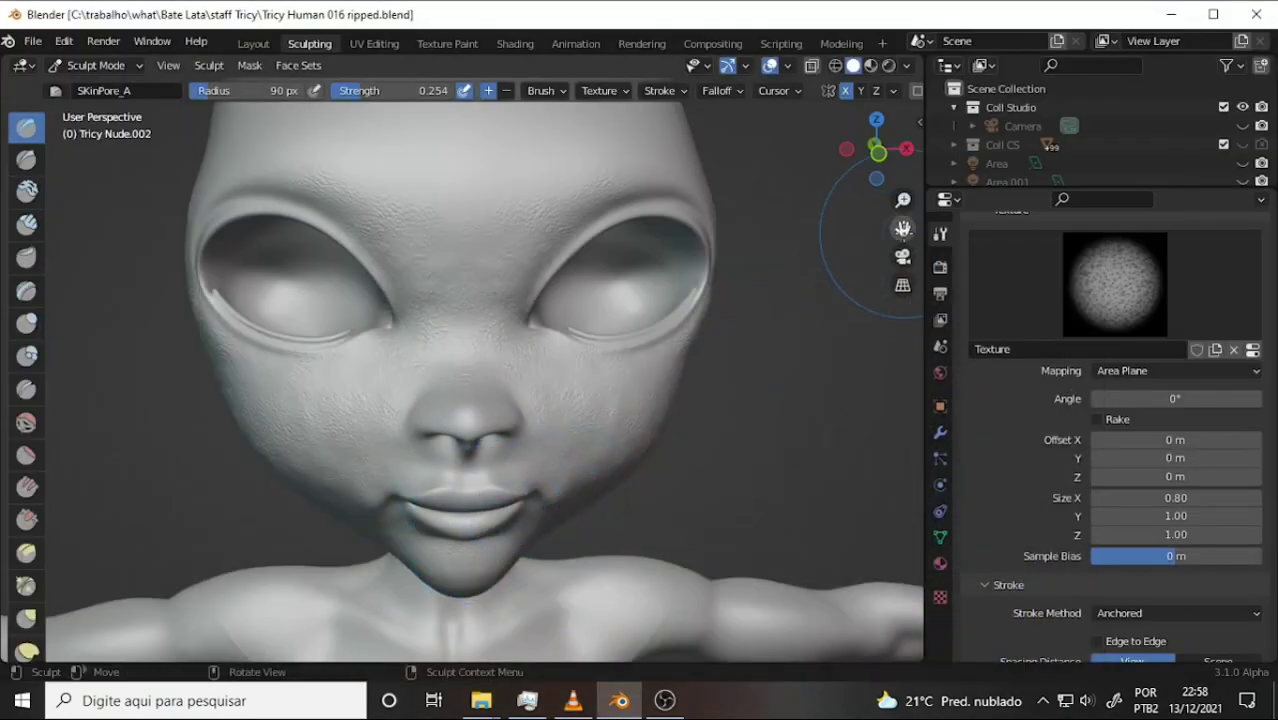
drag(903, 228, 870, 253)
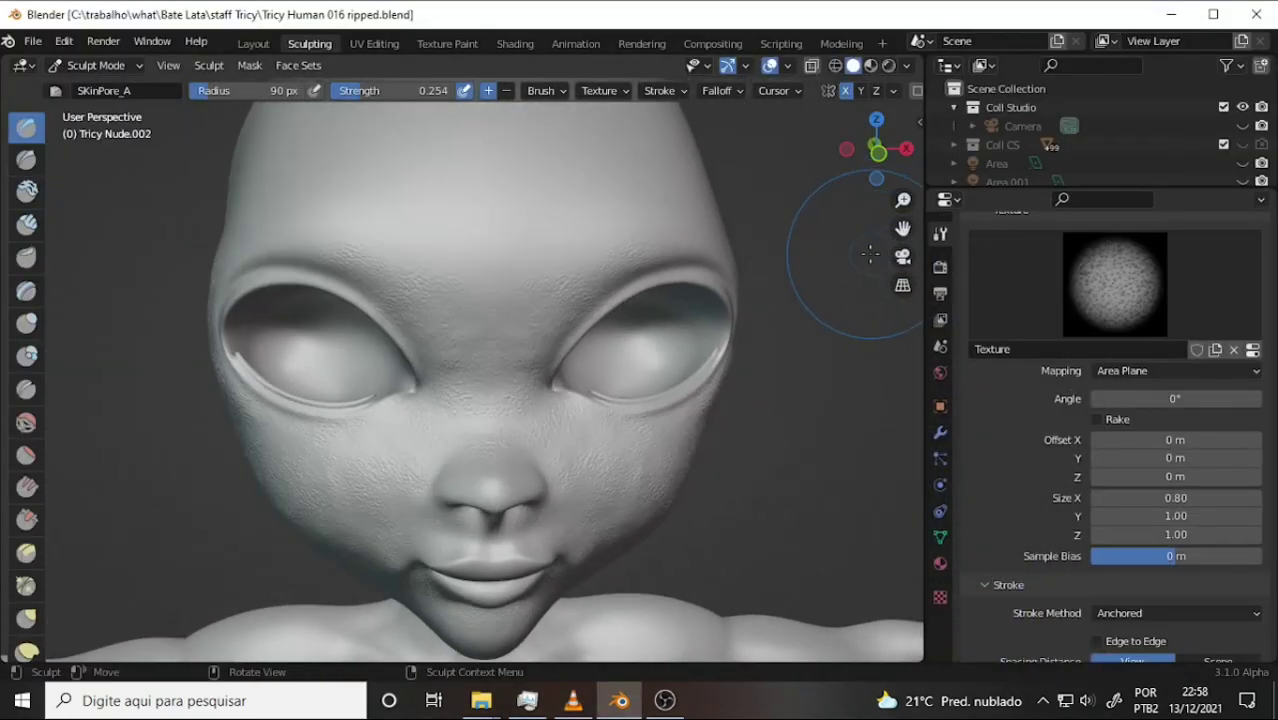
middle_drag(870, 253, 699, 262)
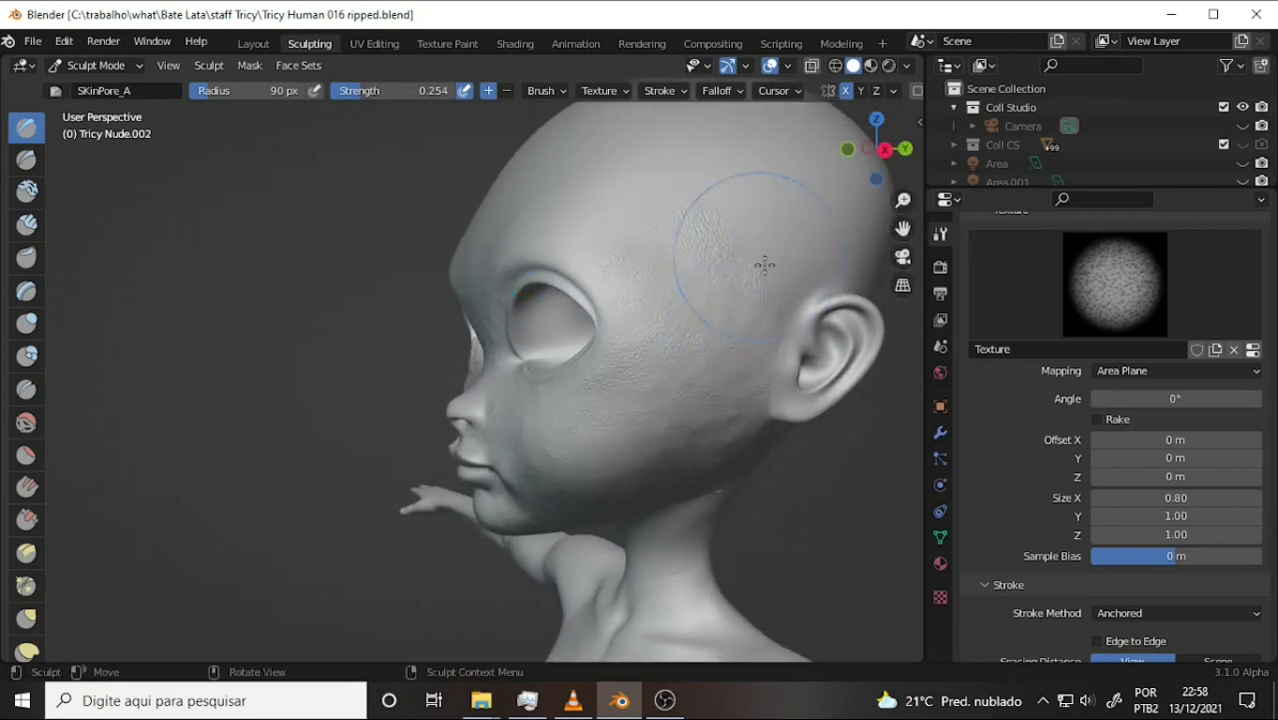
middle_drag(756, 265, 873, 256)
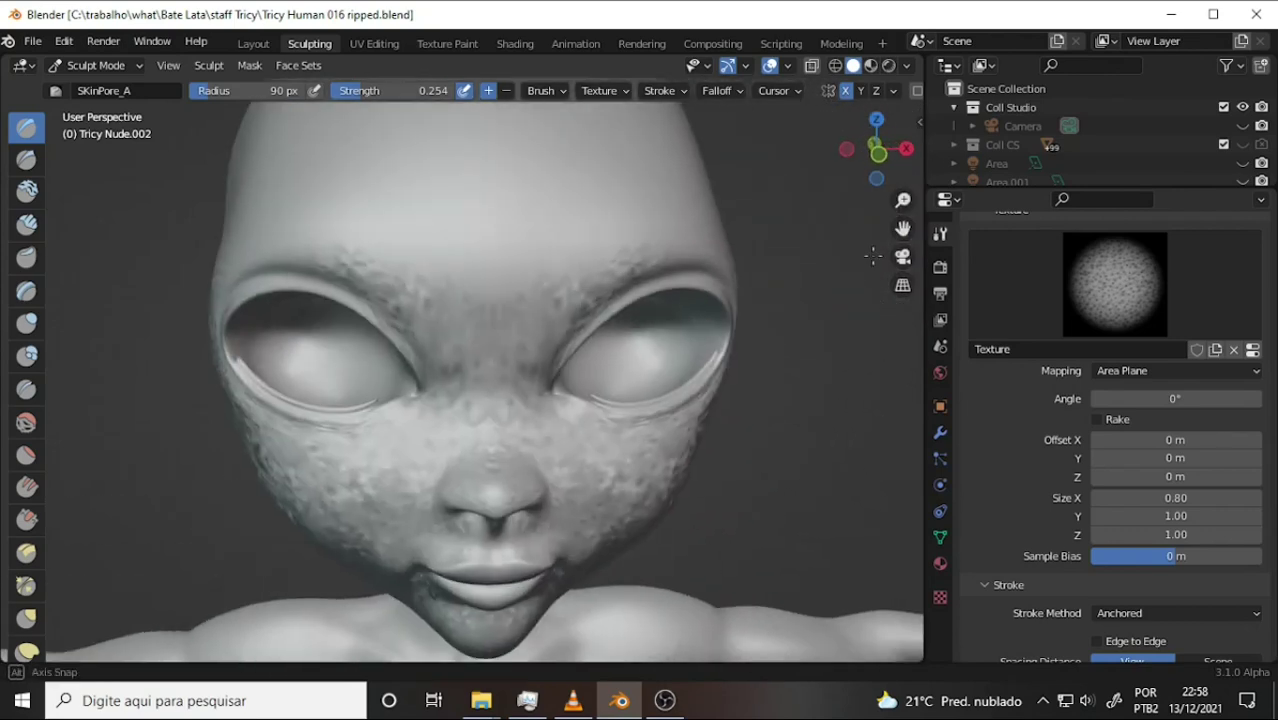
scroll(774, 226, down, 4)
scroll(770, 226, up, 4)
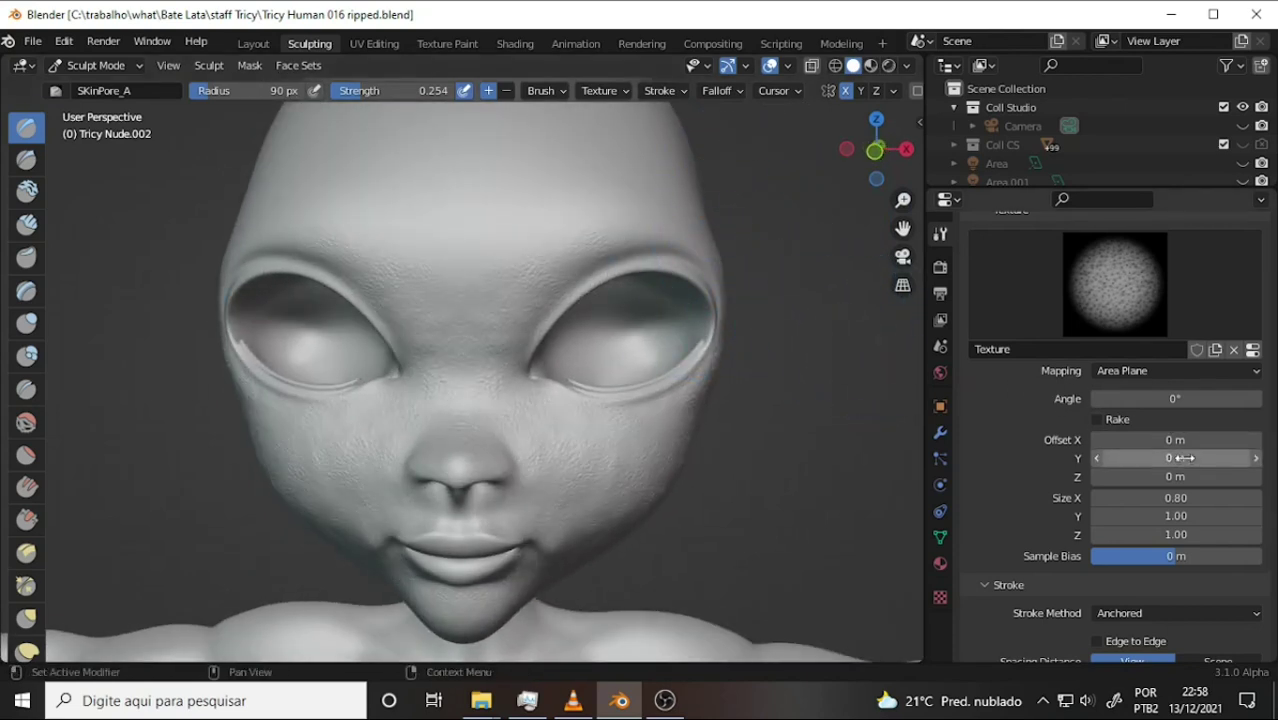
Set the brush texture Size X to 0.60 and stamp pore texture across the forehead
click(1176, 498)
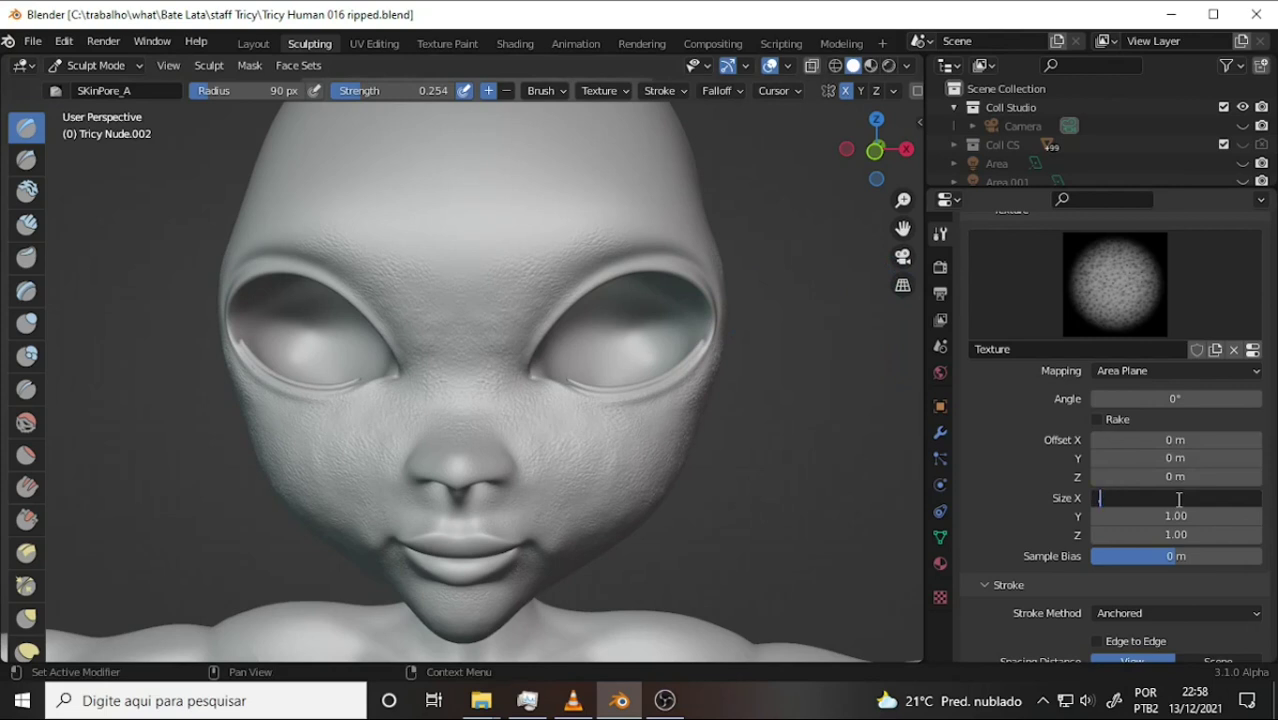
text(.6)
key(Return)
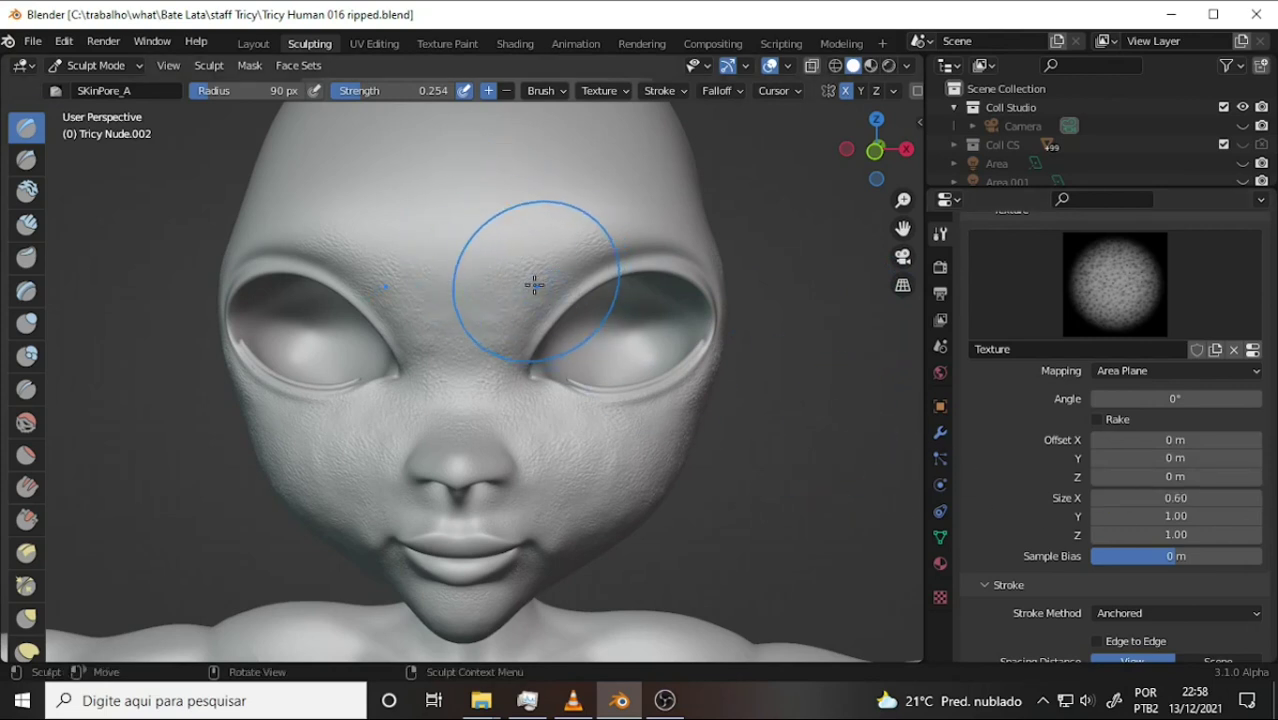
drag(533, 285, 529, 306)
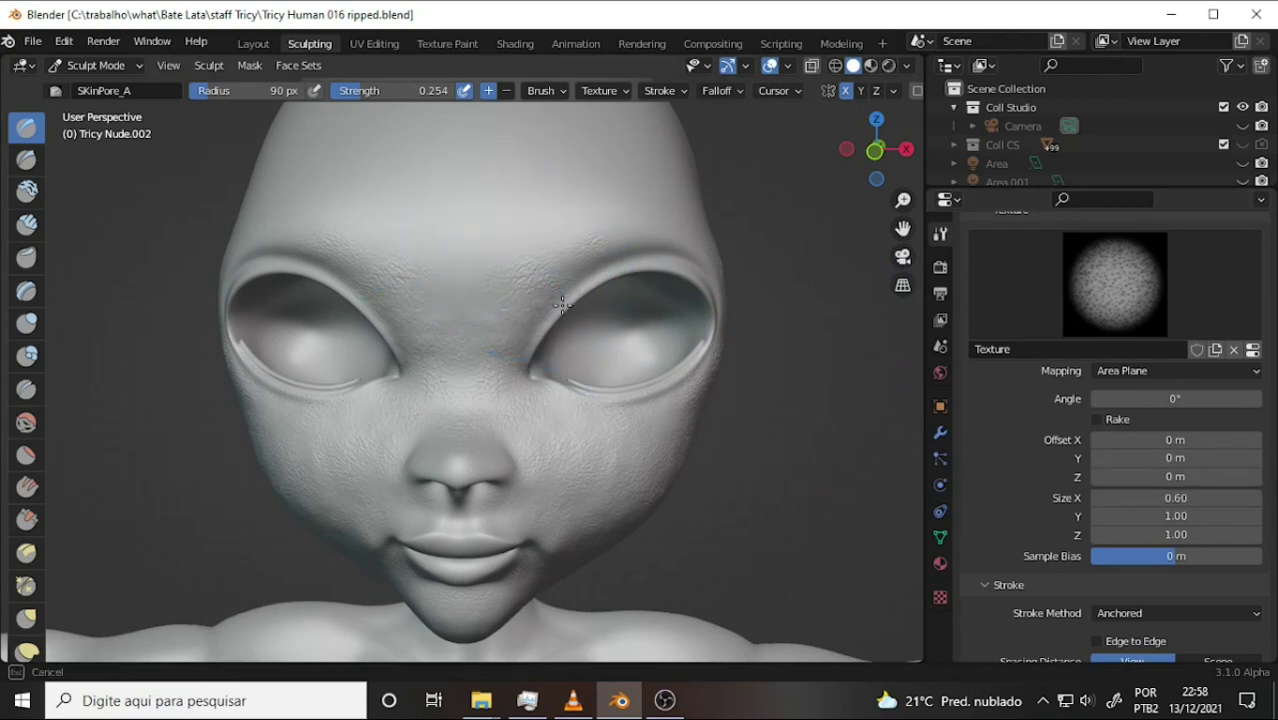
drag(546, 301, 555, 288)
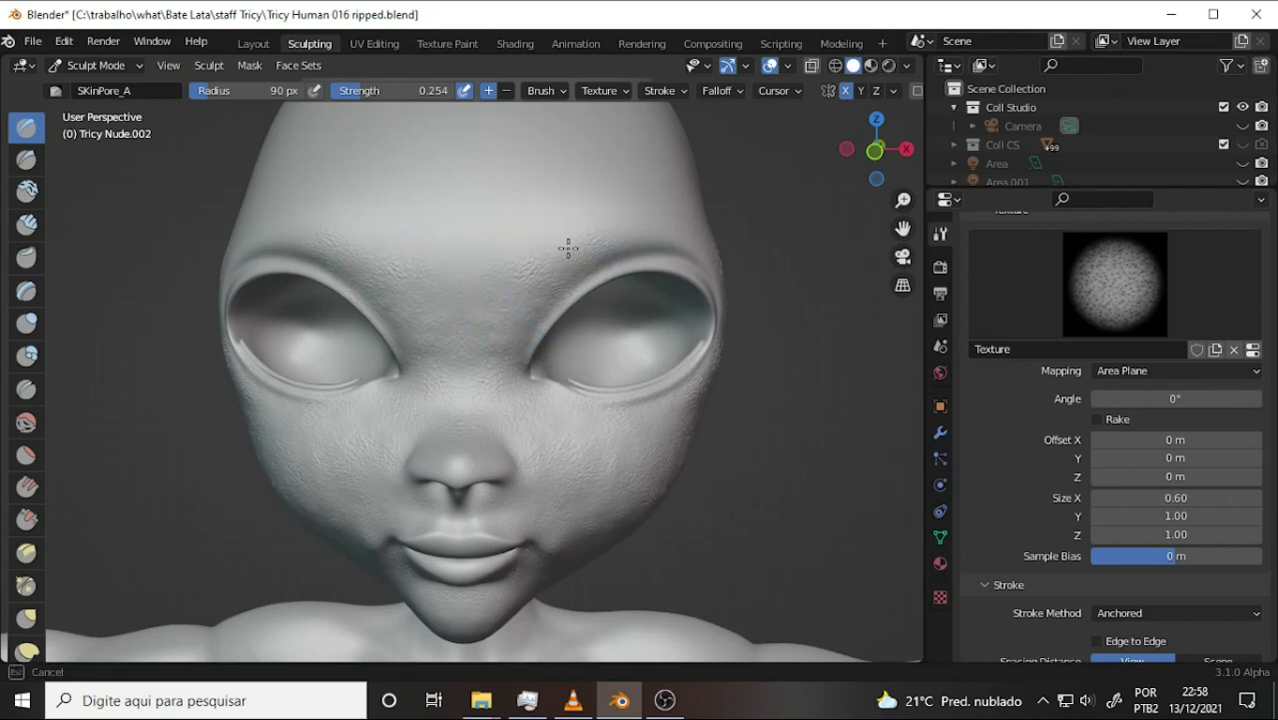
drag(568, 248, 590, 254)
mouse_move(614, 236)
mouse_down()
mouse_move(643, 233)
mouse_move(610, 268)
mouse_up()
Stamp pore texture around the right eye rim and along the right brow
drag(589, 255, 575, 293)
drag(561, 268, 600, 300)
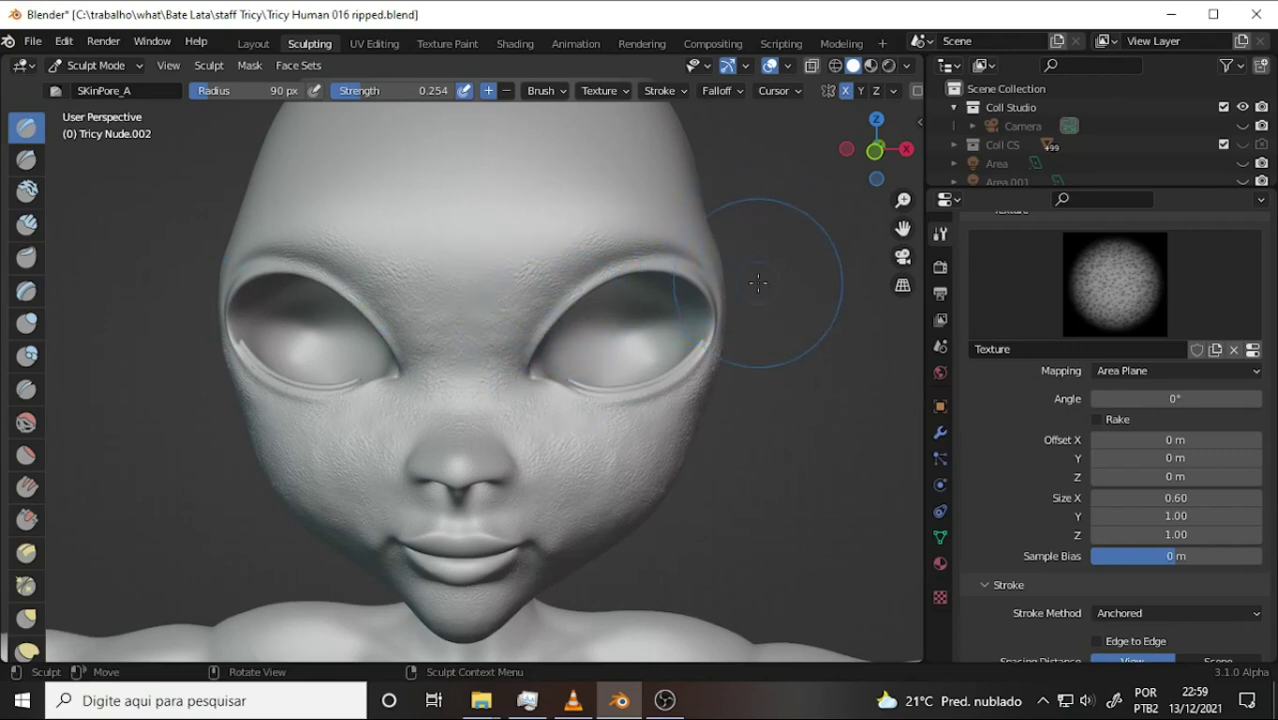
middle_drag(898, 252, 736, 171)
drag(673, 303, 665, 308)
mouse_move(642, 366)
mouse_down()
mouse_move(643, 342)
mouse_move(737, 389)
mouse_up()
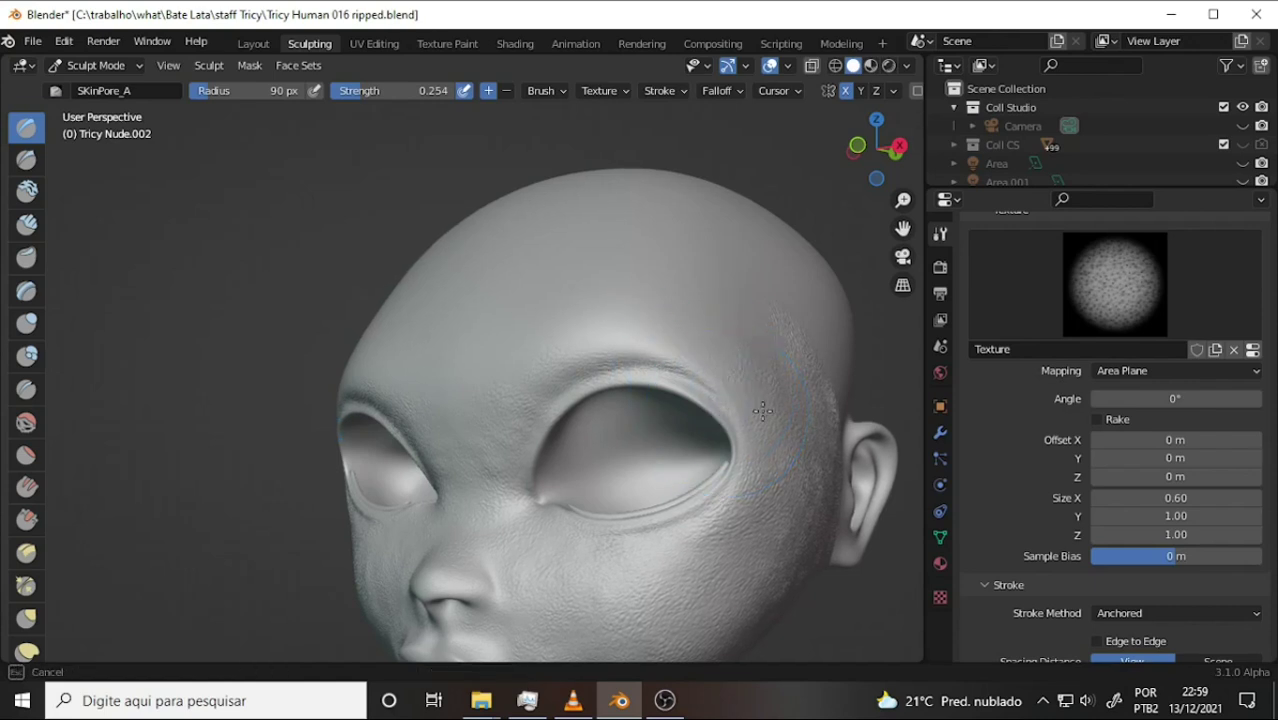
drag(747, 434, 779, 436)
mouse_move(736, 377)
mouse_down()
mouse_move(628, 372)
mouse_move(669, 351)
mouse_move(550, 357)
mouse_move(587, 372)
mouse_move(572, 363)
mouse_up()
mouse_move(696, 348)
mouse_down()
mouse_move(682, 379)
mouse_move(706, 386)
mouse_up()
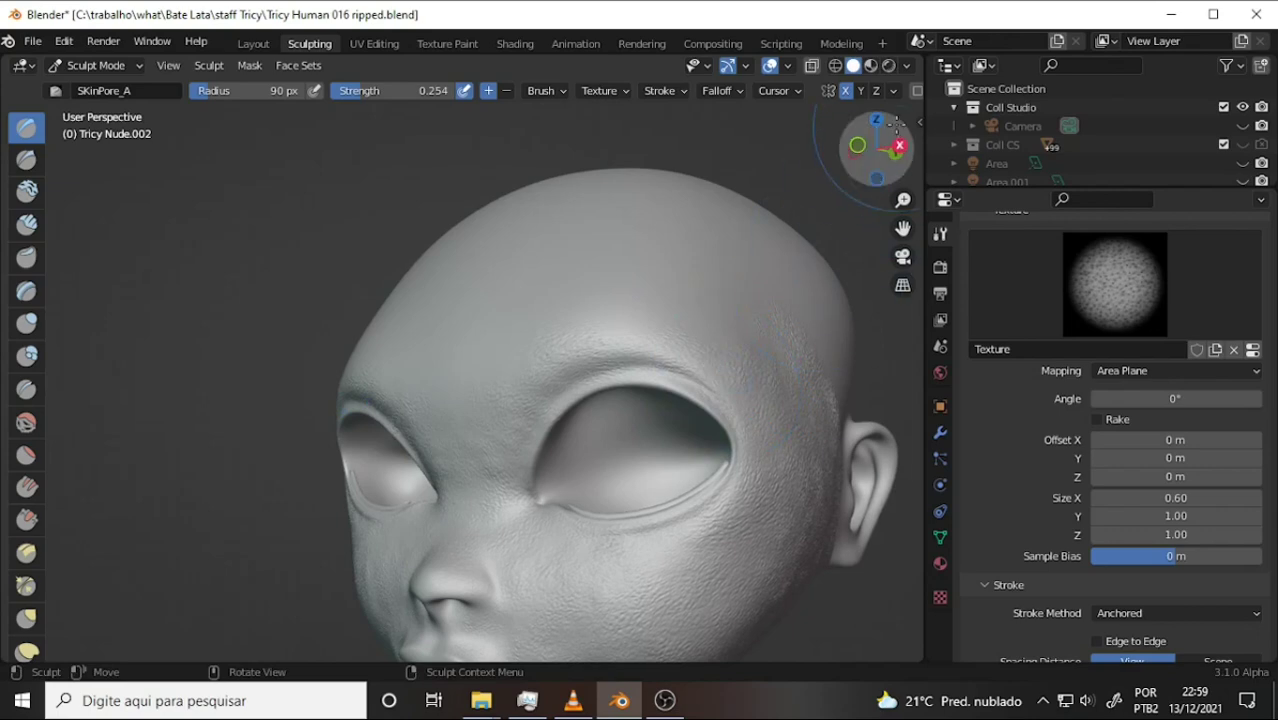
click(909, 67)
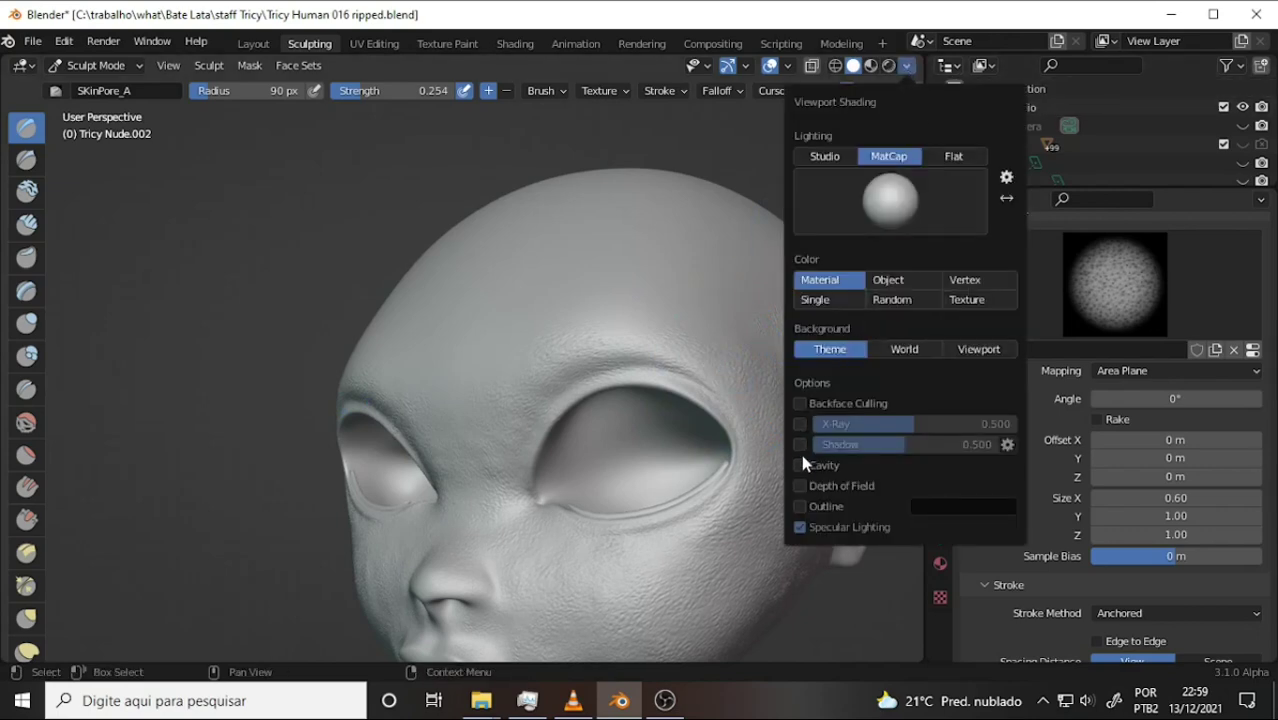
scroll(562, 234, up, 3)
mouse_move(562, 234)
middle_down()
mouse_move(714, 183)
mouse_move(699, 228)
mouse_move(642, 177)
mouse_move(701, 218)
middle_up()
scroll(679, 220, down, 3)
scroll(677, 205, down, 2)
scroll(677, 205, up, 3)
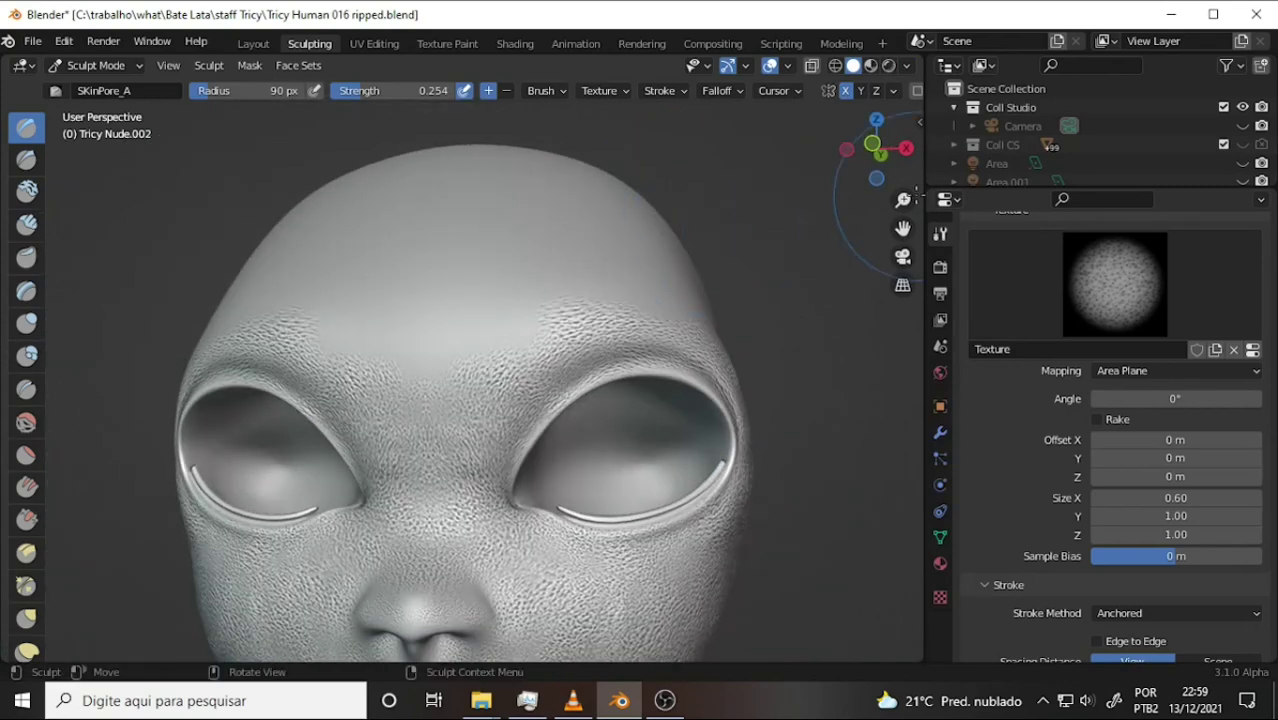
drag(902, 228, 947, 18)
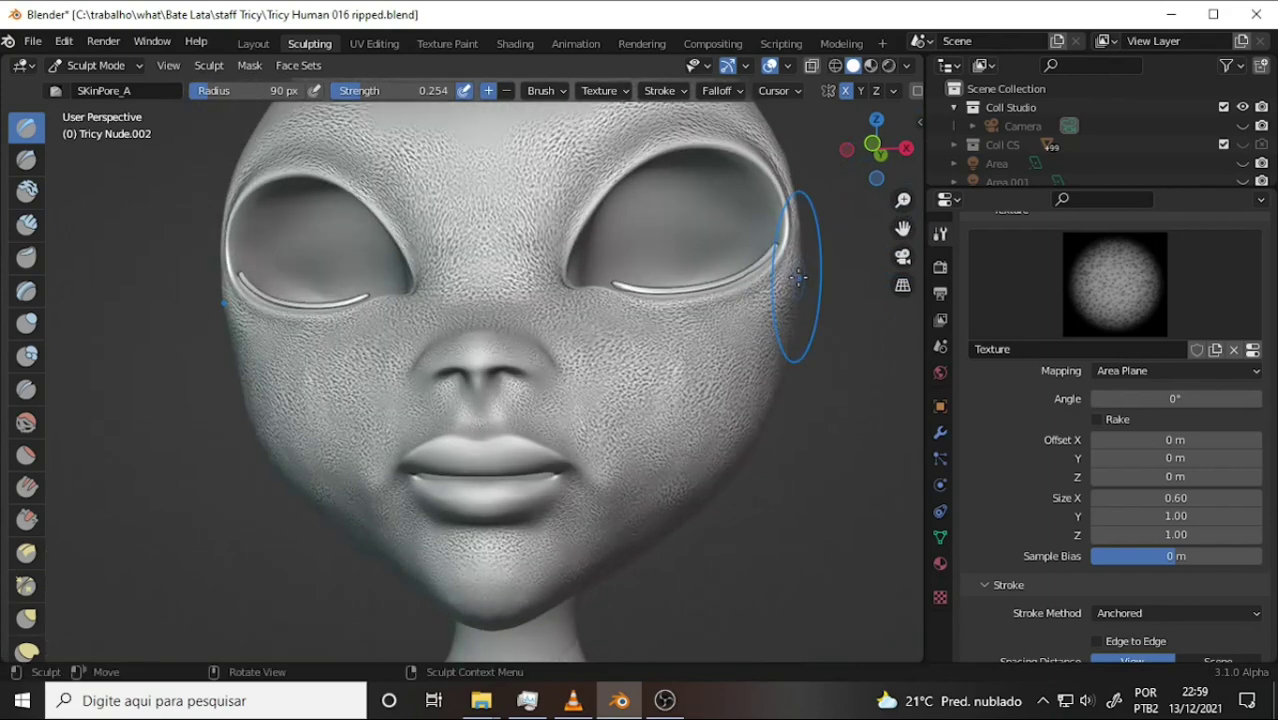
scroll(785, 268, down, 3)
scroll(782, 266, up, 3)
mouse_move(772, 265)
middle_down()
mouse_move(776, 328)
mouse_move(765, 320)
middle_up()
drag(902, 228, 902, 283)
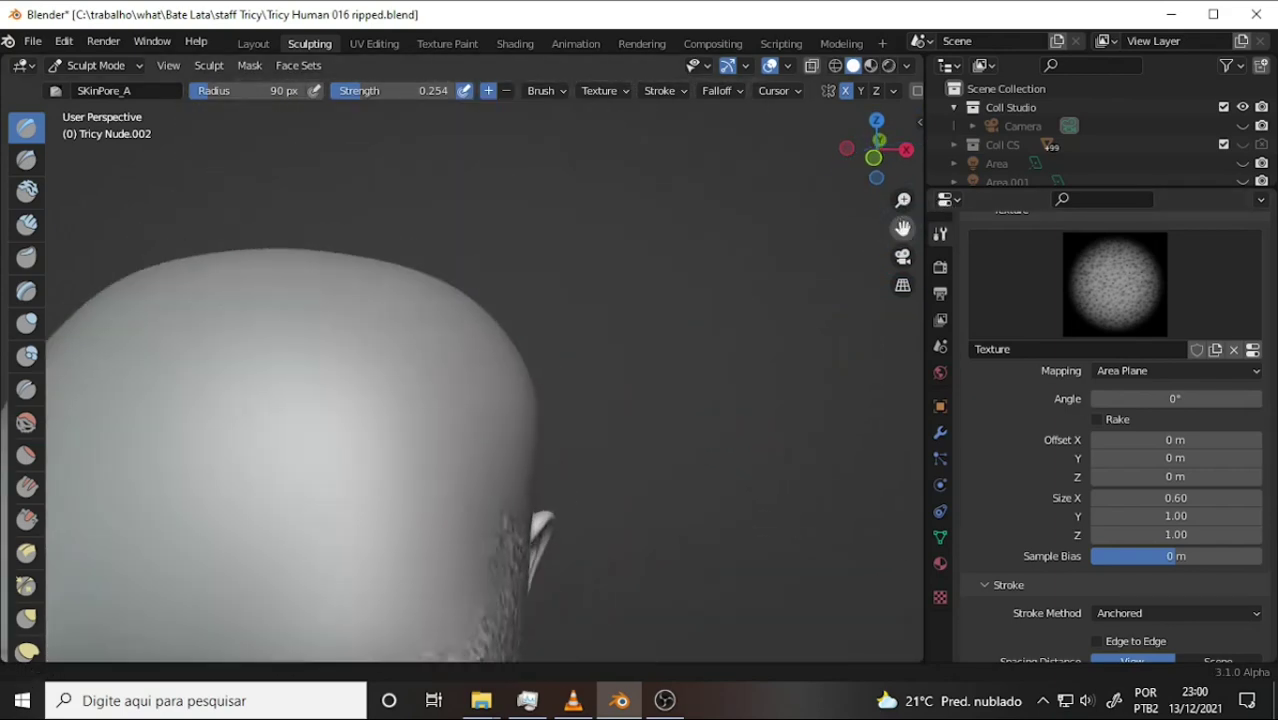
middle_drag(847, 243, 685, 228)
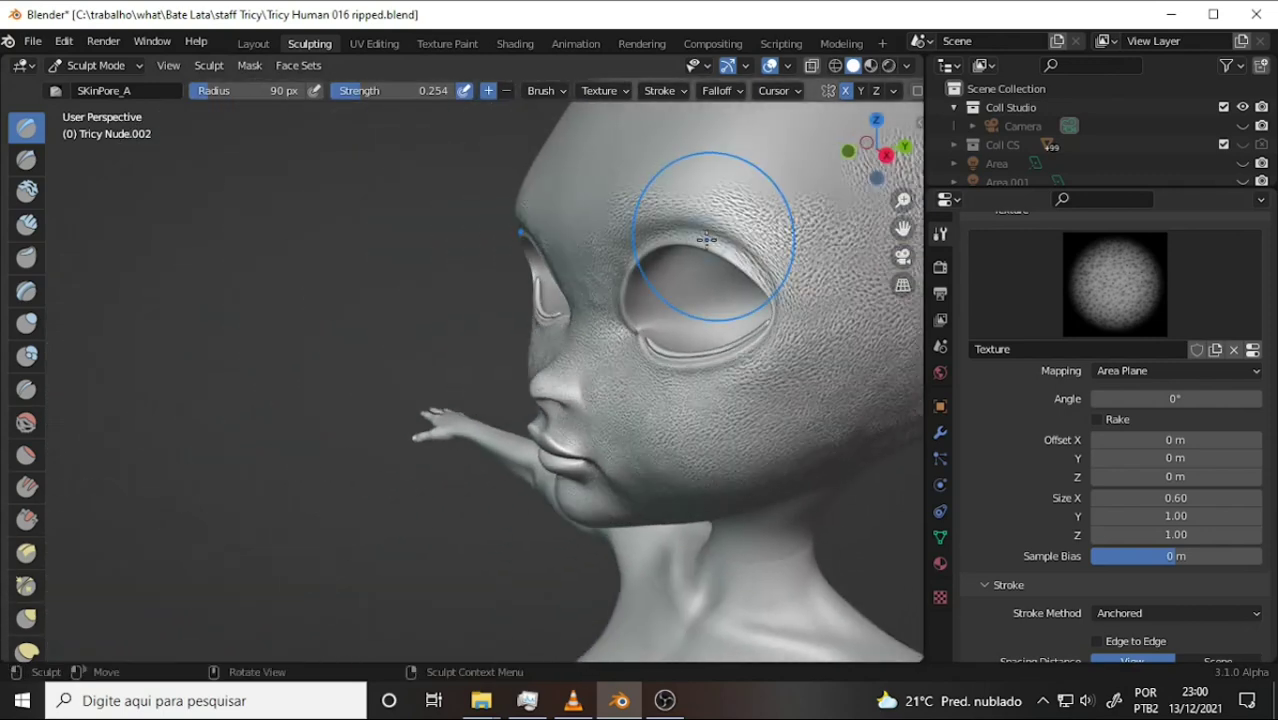
middle_drag(855, 171, 902, 228)
middle_drag(760, 330, 727, 260)
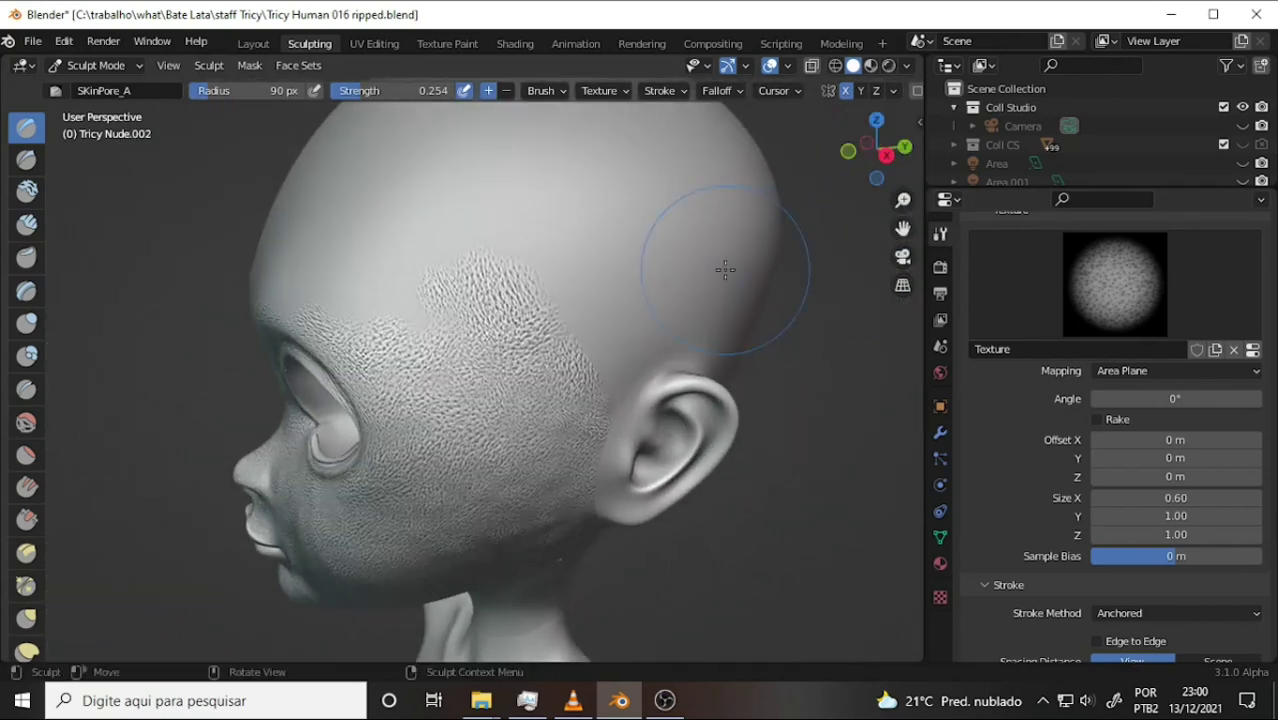
Set the pore texture Size X to 0.90 and stamp fresh pores across the forehead
click(1170, 494)
text(0.9)
key(Return)
mouse_move(471, 237)
mouse_down()
mouse_move(415, 245)
mouse_move(499, 251)
mouse_move(495, 278)
mouse_move(462, 263)
mouse_move(433, 283)
mouse_move(421, 323)
mouse_move(385, 334)
mouse_move(425, 334)
mouse_up()
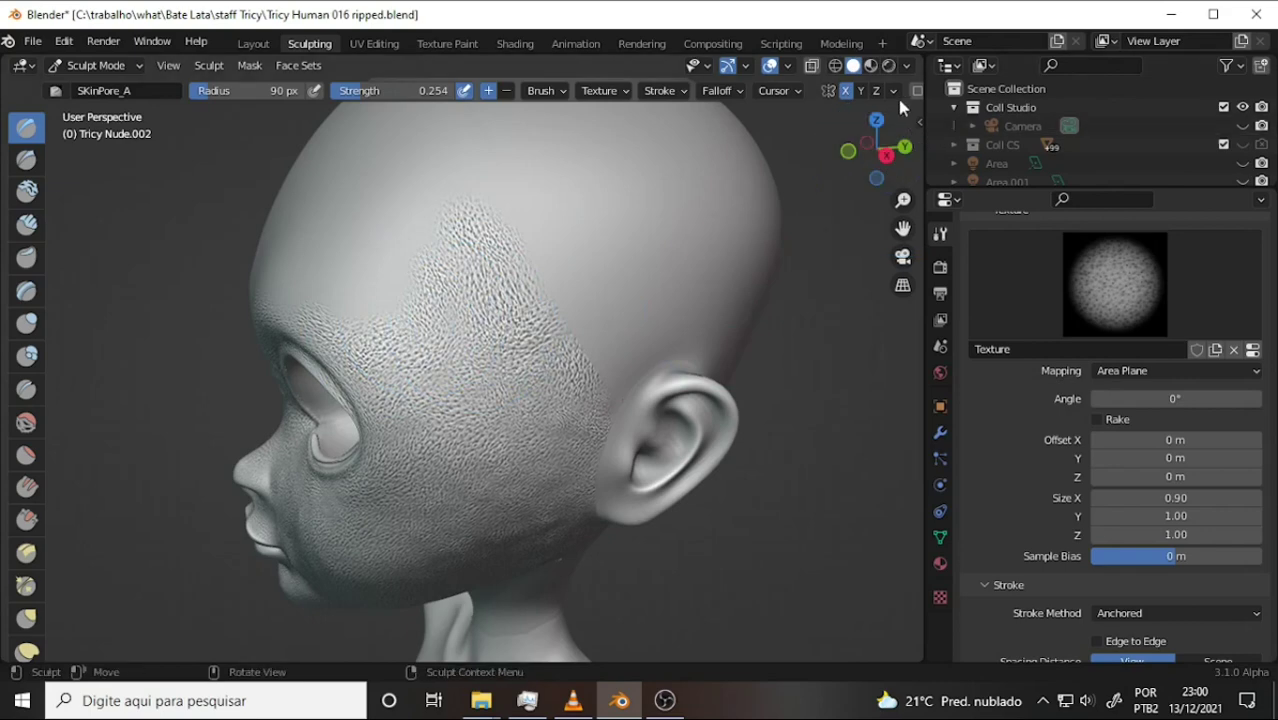
click(907, 66)
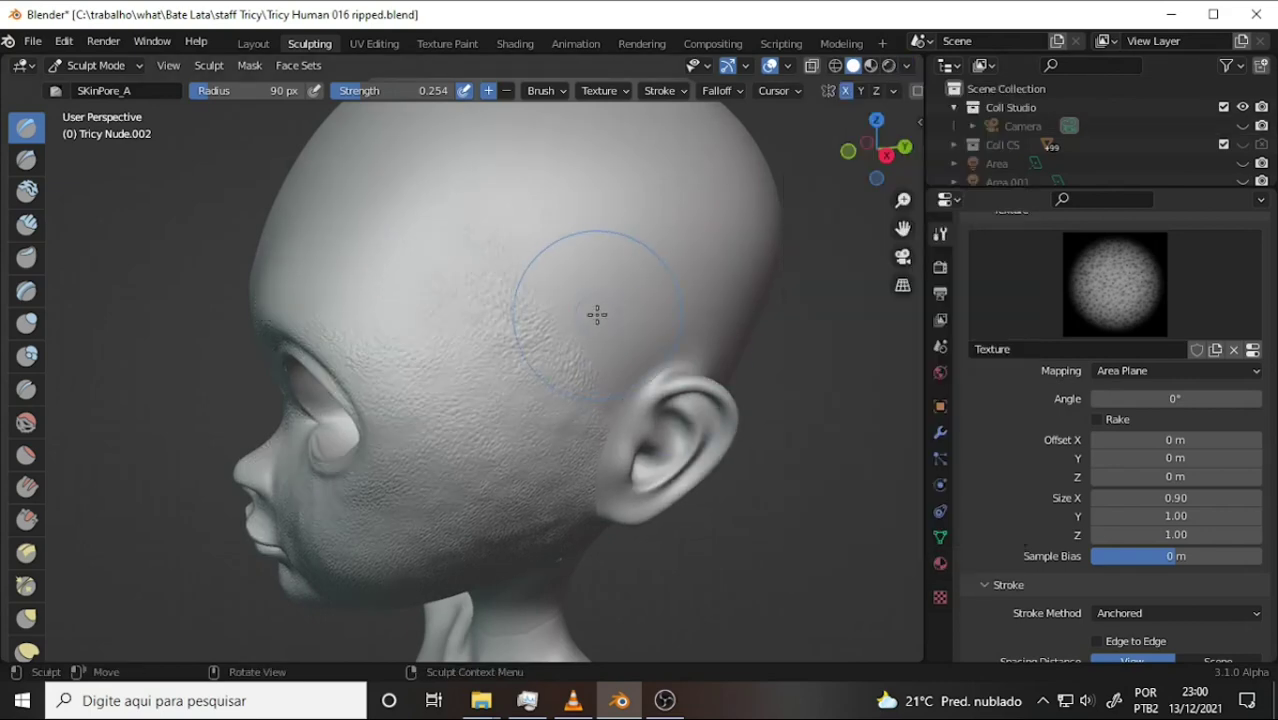
middle_drag(596, 314, 532, 270)
drag(390, 300, 405, 296)
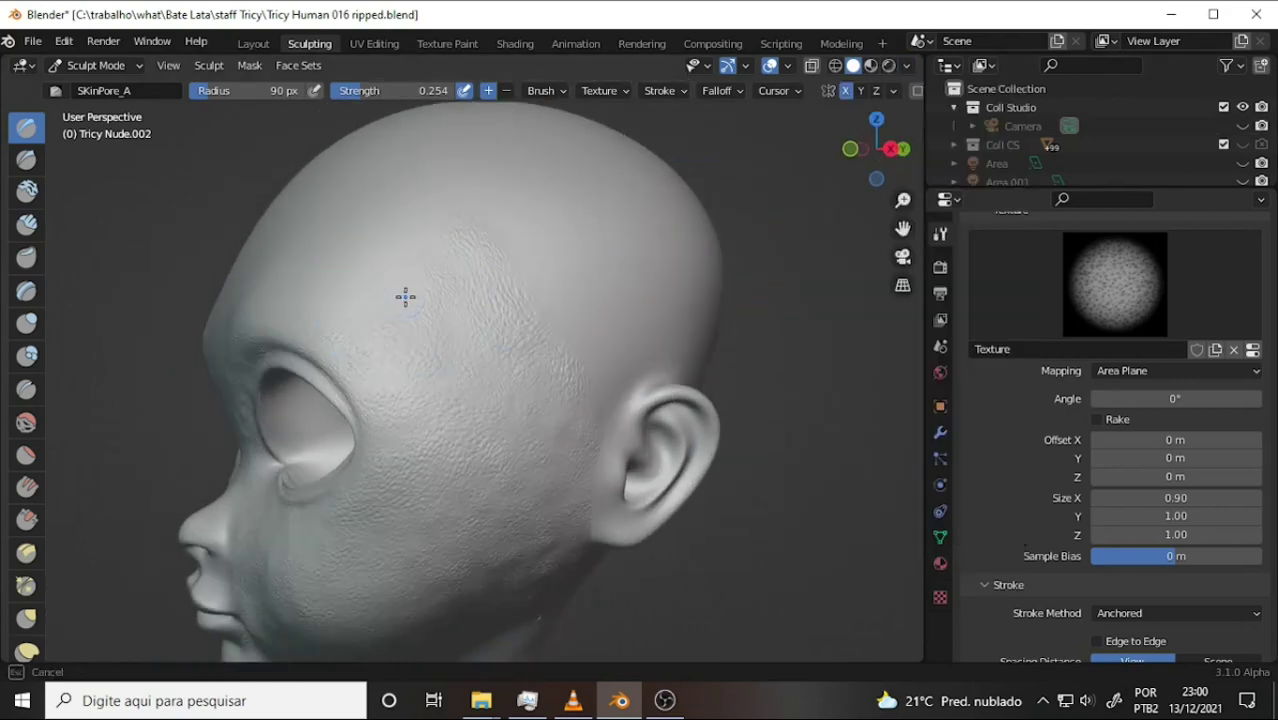
drag(407, 347, 413, 336)
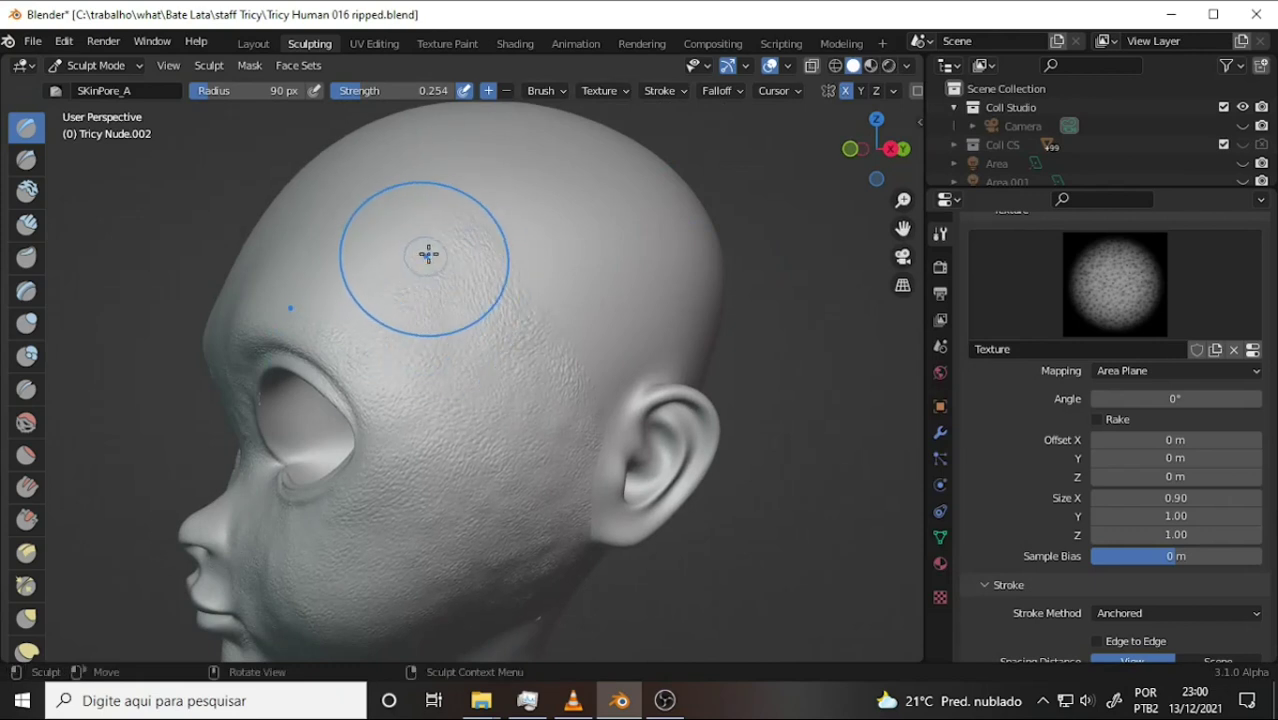
drag(432, 250, 433, 290)
Stamp pores on the temple and the brow above the eyes, briefly checking the VLC reference
mouse_move(360, 319)
mouse_down()
mouse_move(371, 350)
mouse_move(360, 300)
mouse_move(339, 325)
mouse_up()
drag(394, 266, 352, 297)
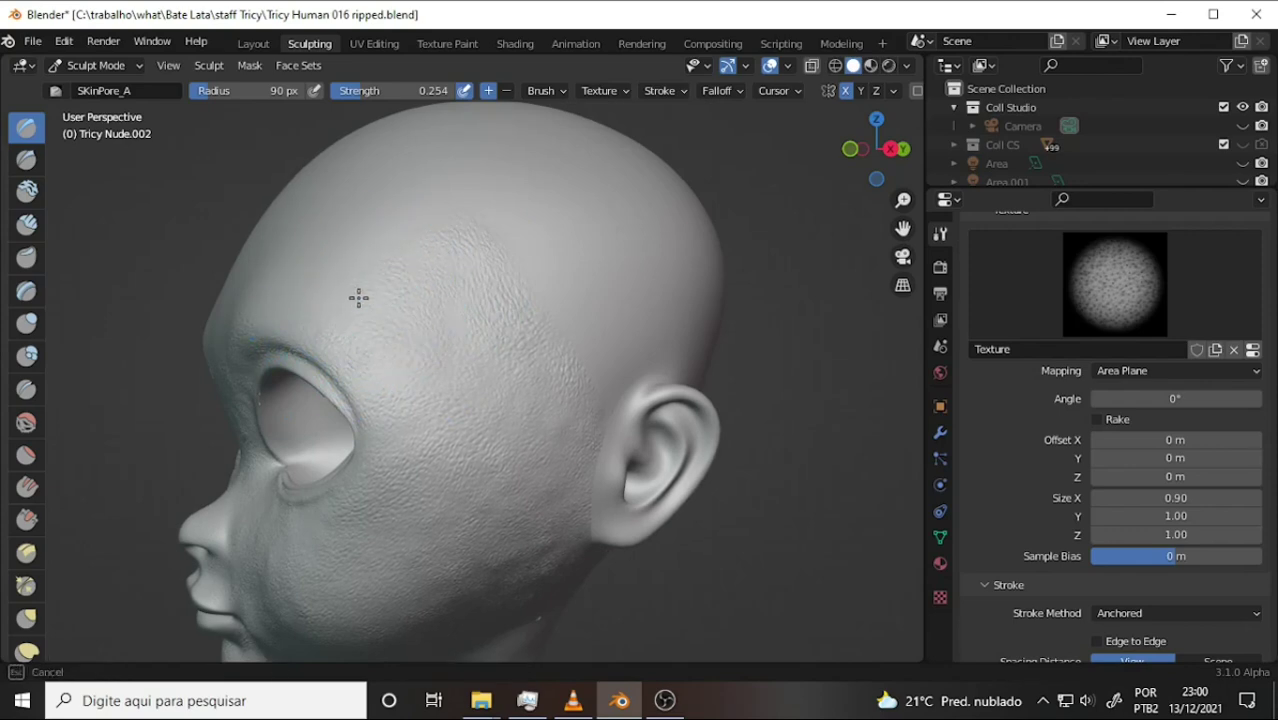
mouse_move(599, 277)
middle_down()
mouse_move(512, 290)
mouse_move(767, 262)
middle_up()
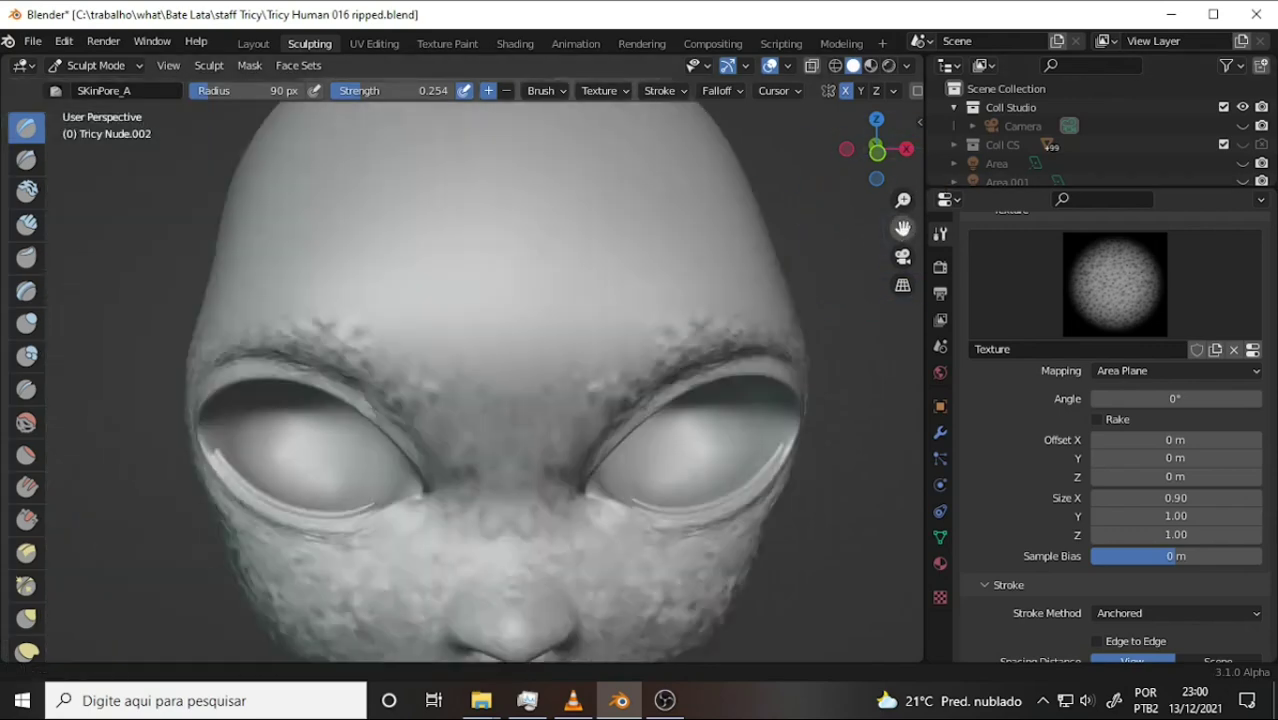
middle_drag(860, 240, 613, 244)
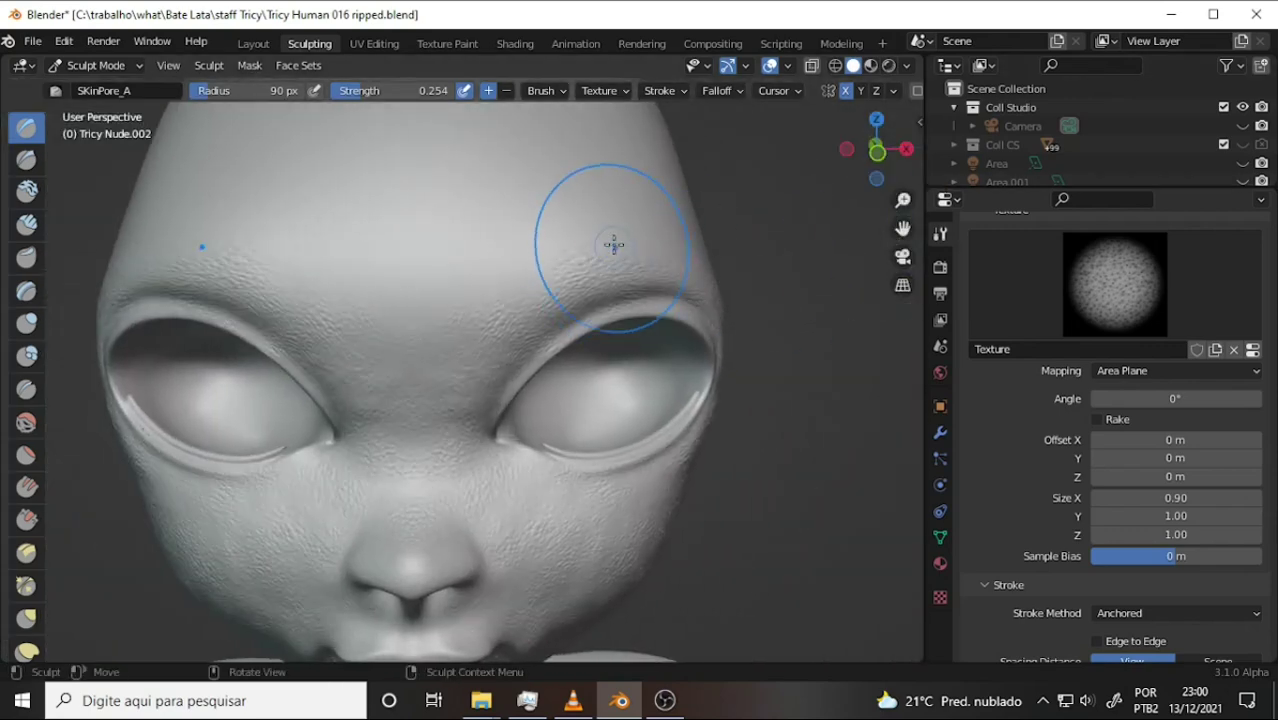
drag(426, 341, 420, 309)
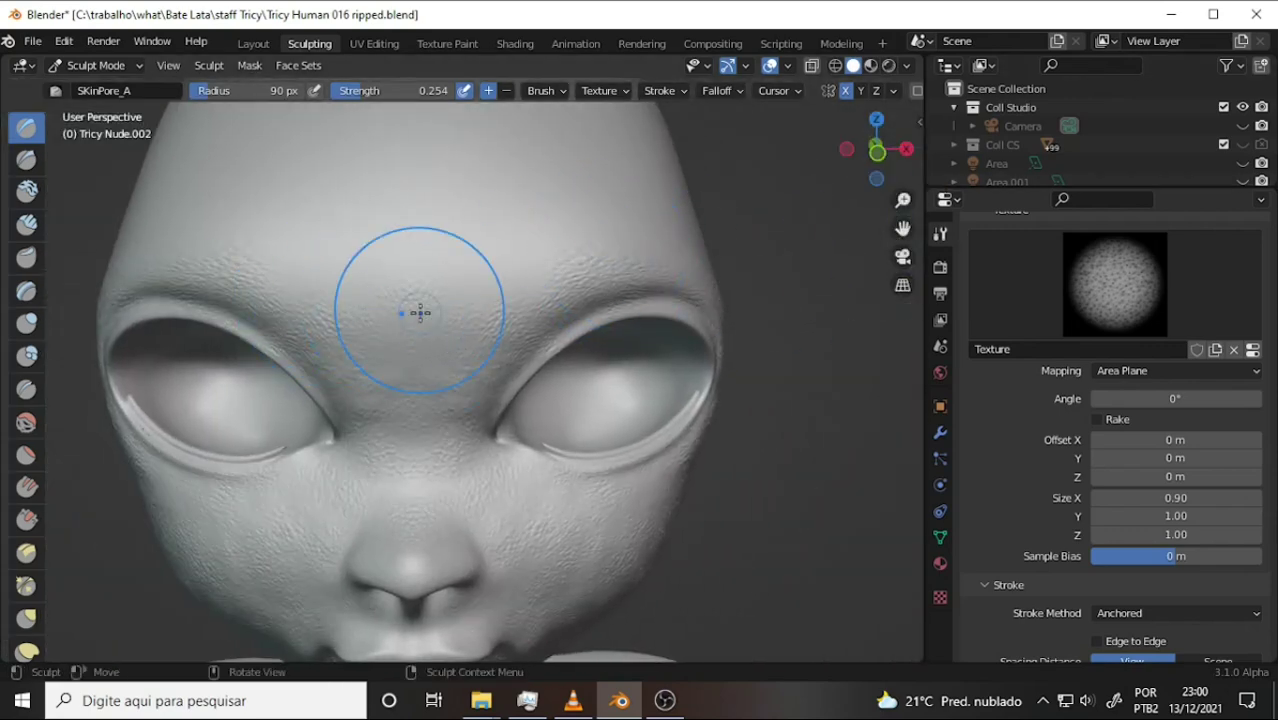
mouse_move(422, 357)
mouse_down()
mouse_move(499, 288)
mouse_move(490, 320)
mouse_move(458, 316)
mouse_move(520, 271)
mouse_move(521, 293)
mouse_move(513, 286)
mouse_up()
mouse_move(588, 243)
mouse_down()
mouse_move(597, 253)
mouse_move(454, 270)
mouse_move(549, 293)
mouse_up()
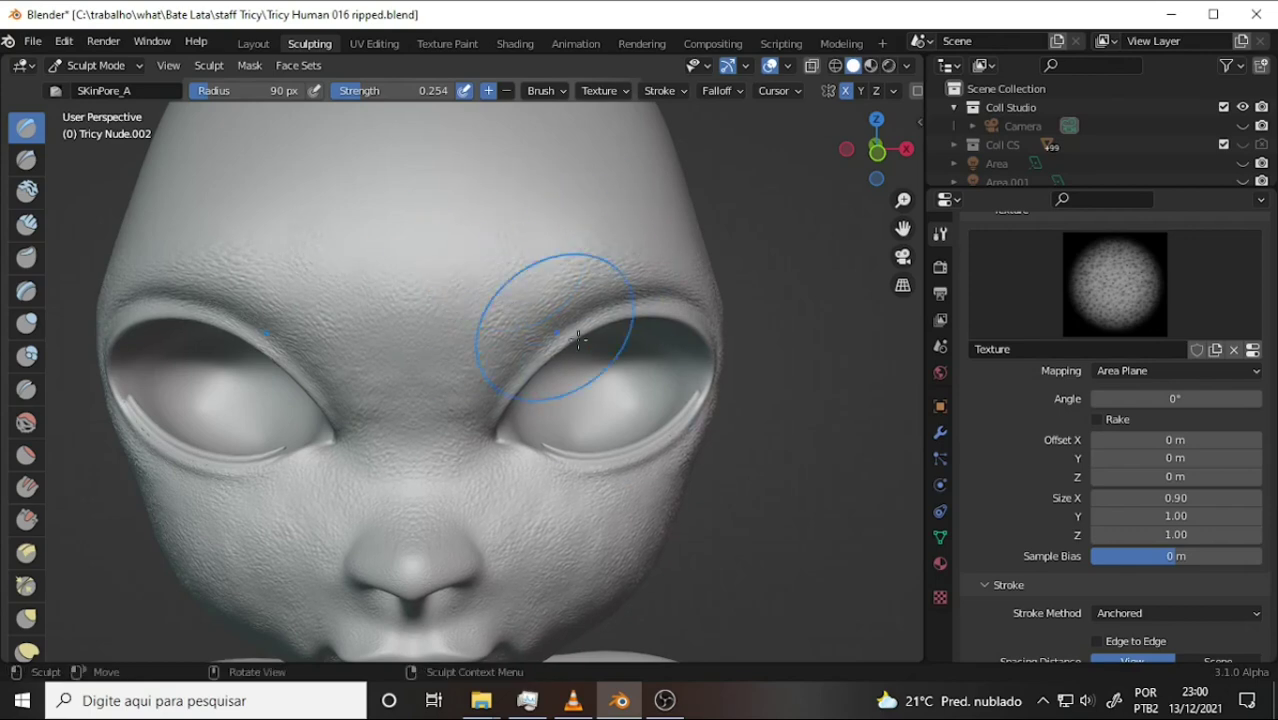
click(573, 701)
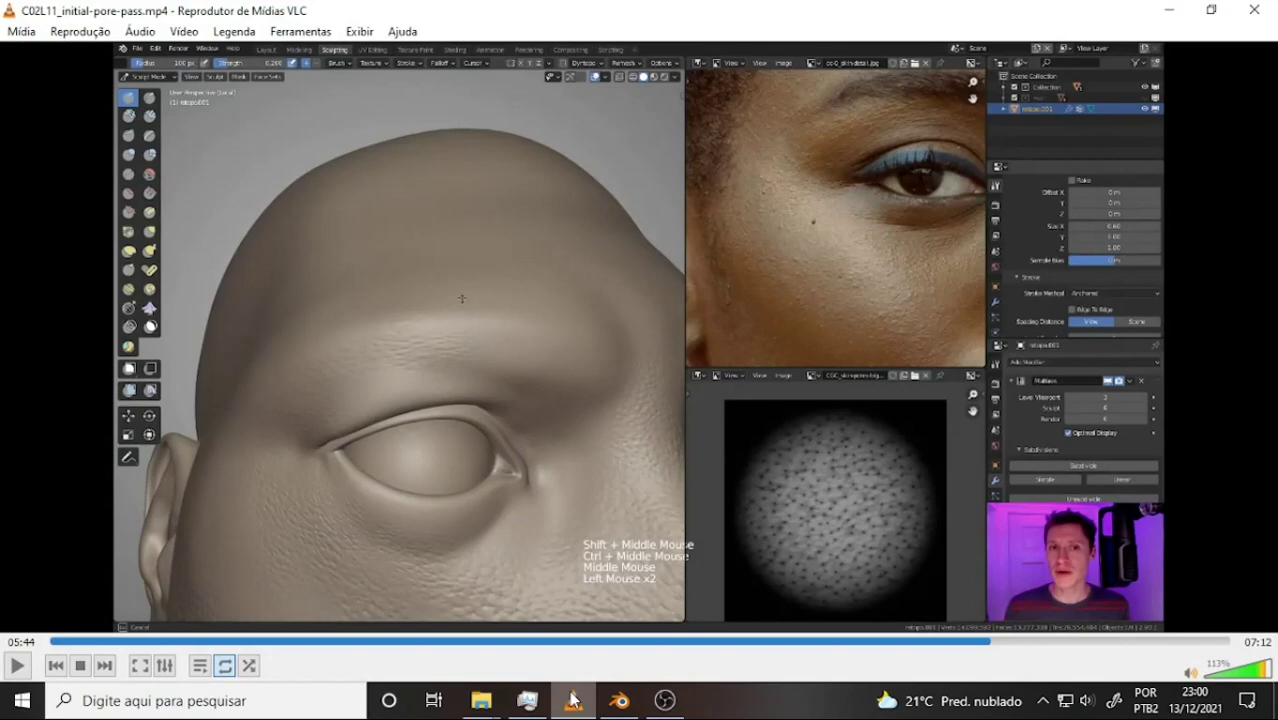
click(573, 701)
Show the Modifier properties and select Tricy Nude.003 in the enlarged Outliner
drag(902, 228, 902, 60)
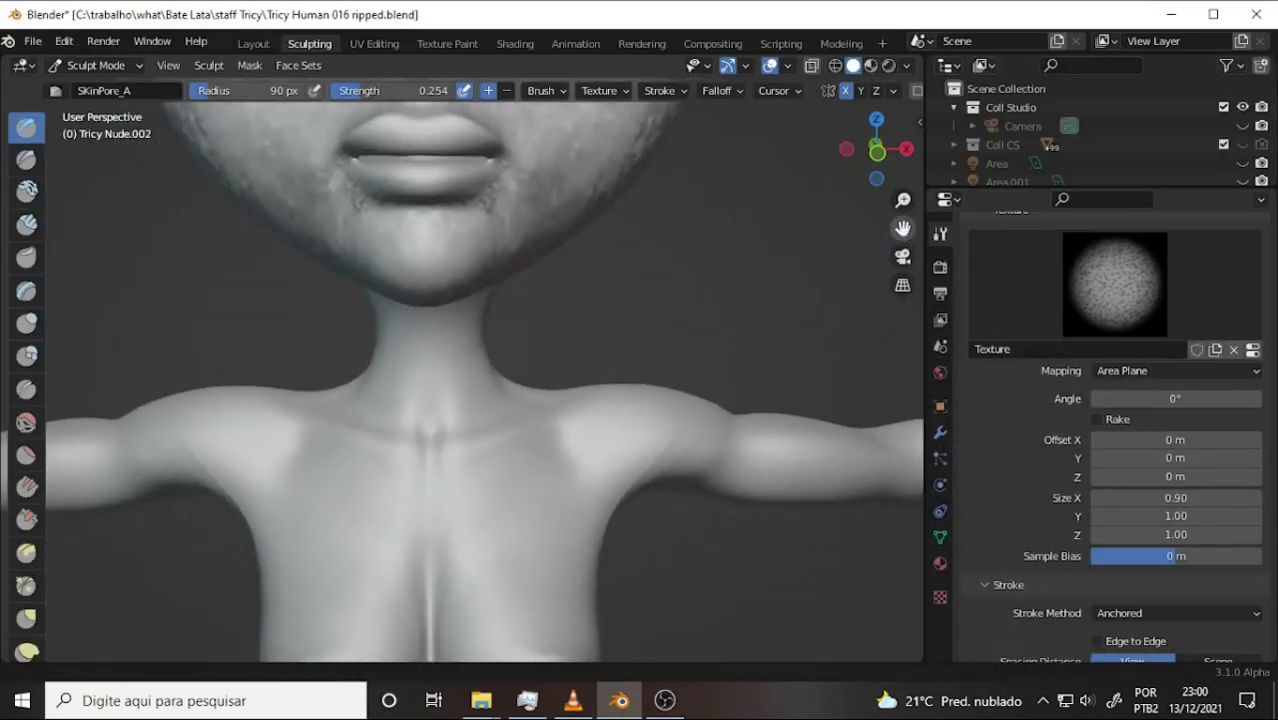
mouse_move(833, 100)
shift+middle_down()
mouse_move(833, 257)
mouse_move(782, 183)
shift+middle_up()
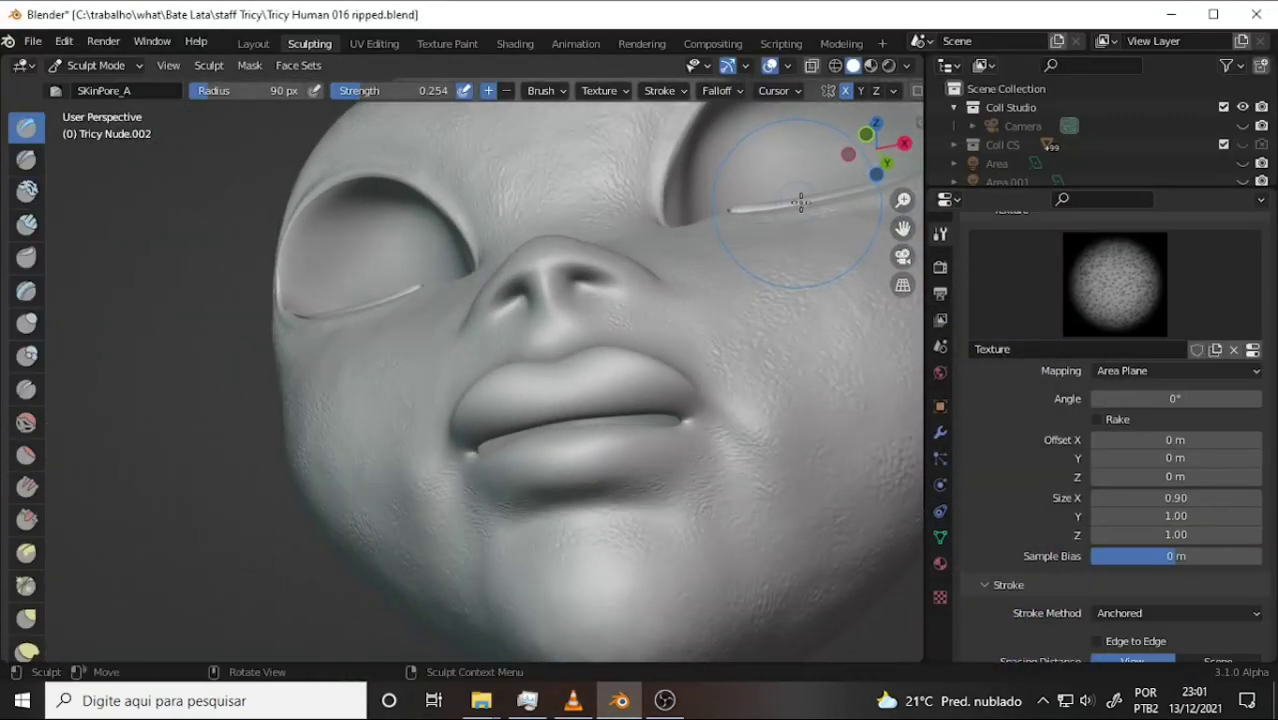
drag(902, 228, 902, 78)
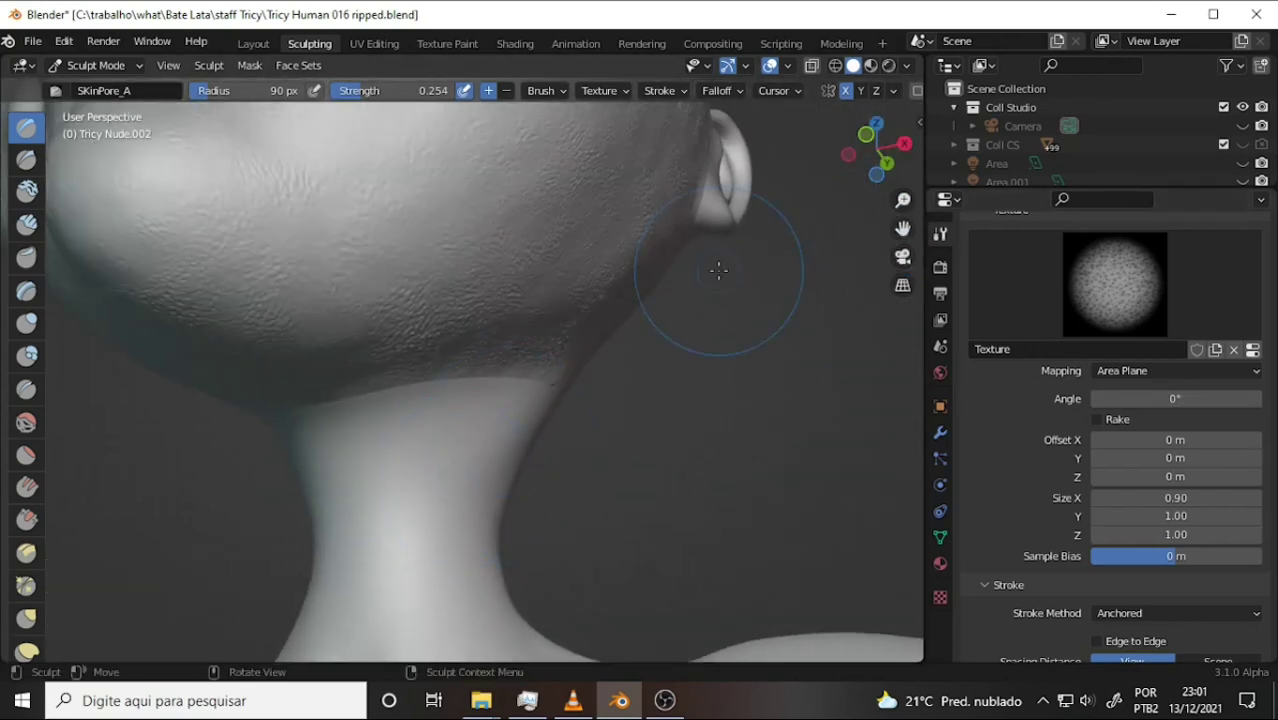
scroll(723, 269, down, 5)
scroll(723, 269, up, 2)
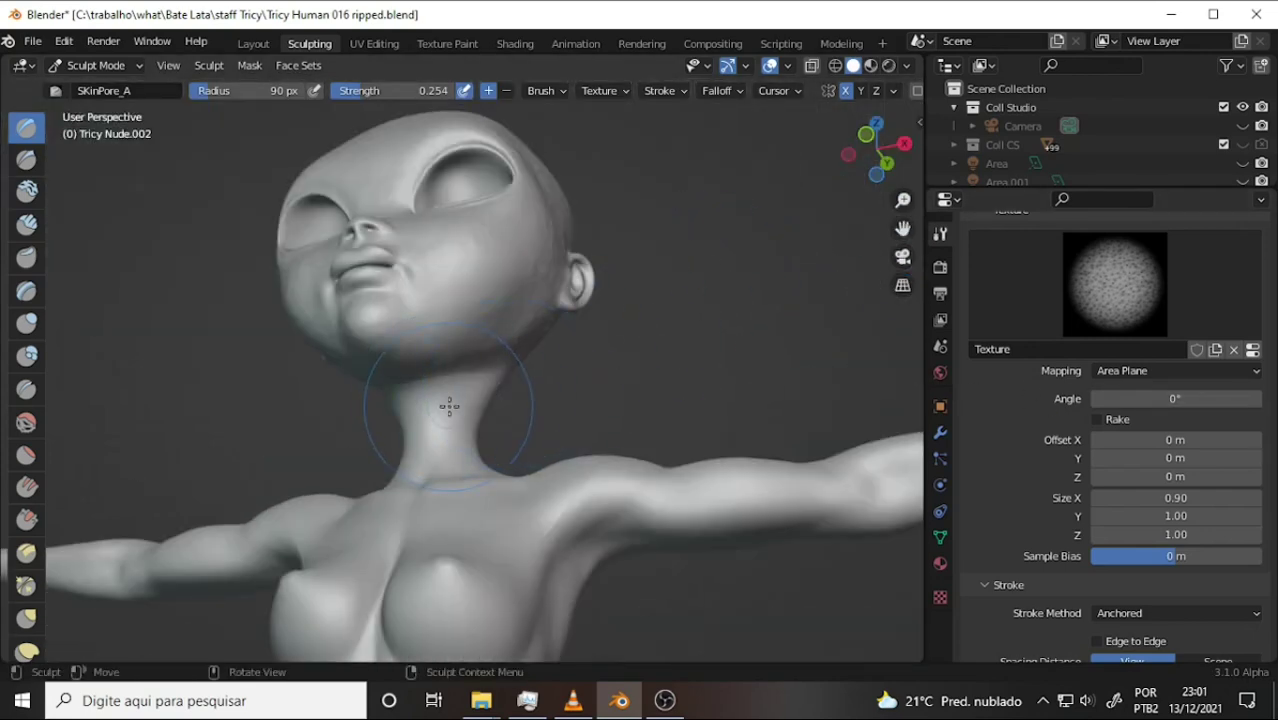
click(940, 432)
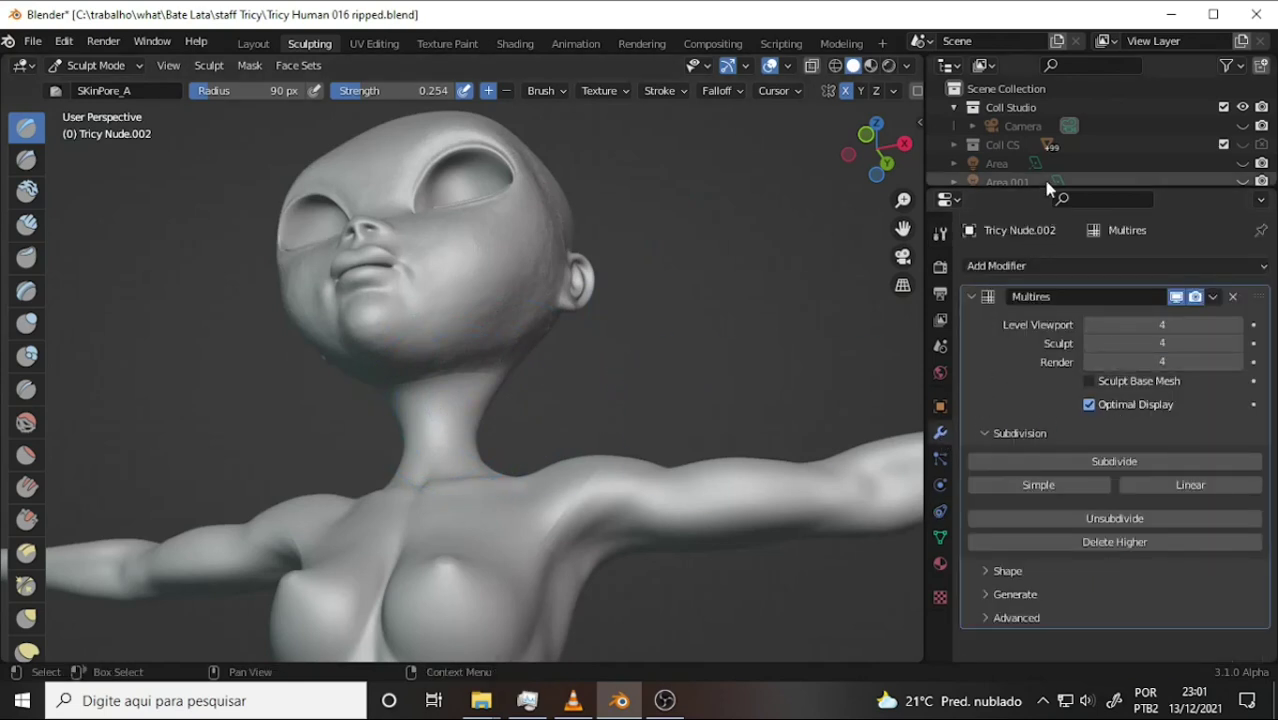
drag(1043, 189, 1040, 450)
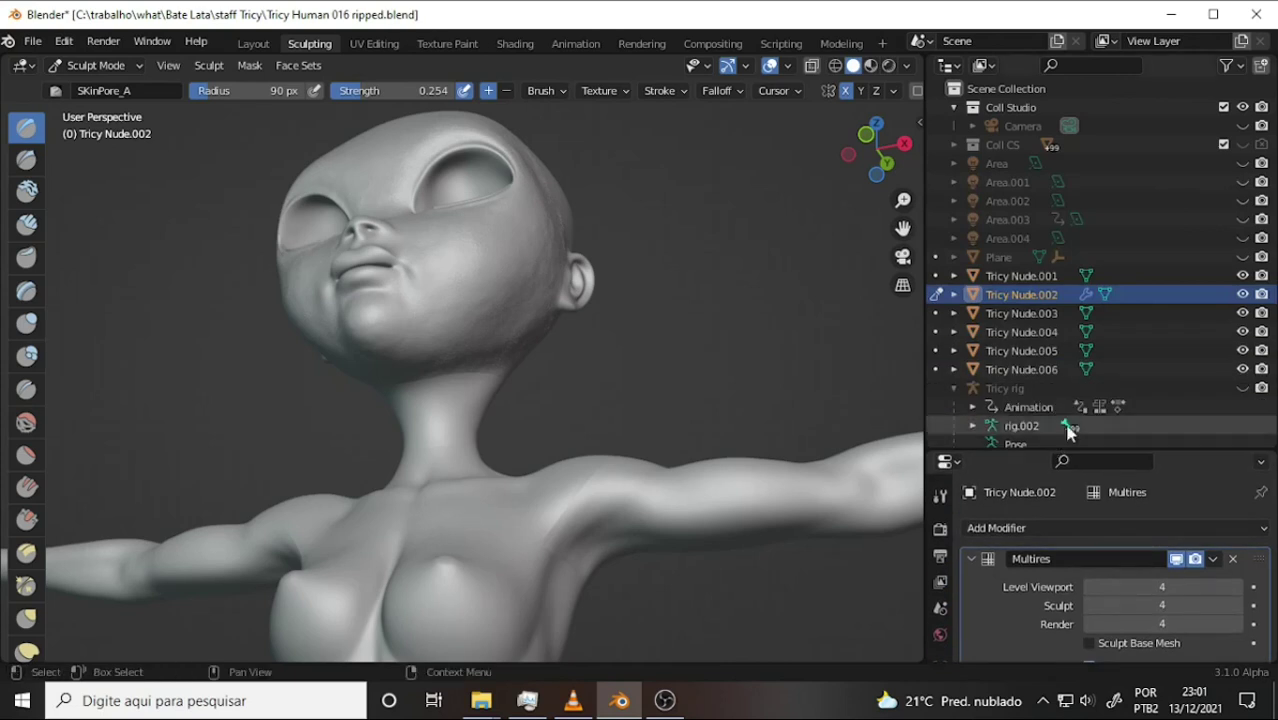
click(1030, 318)
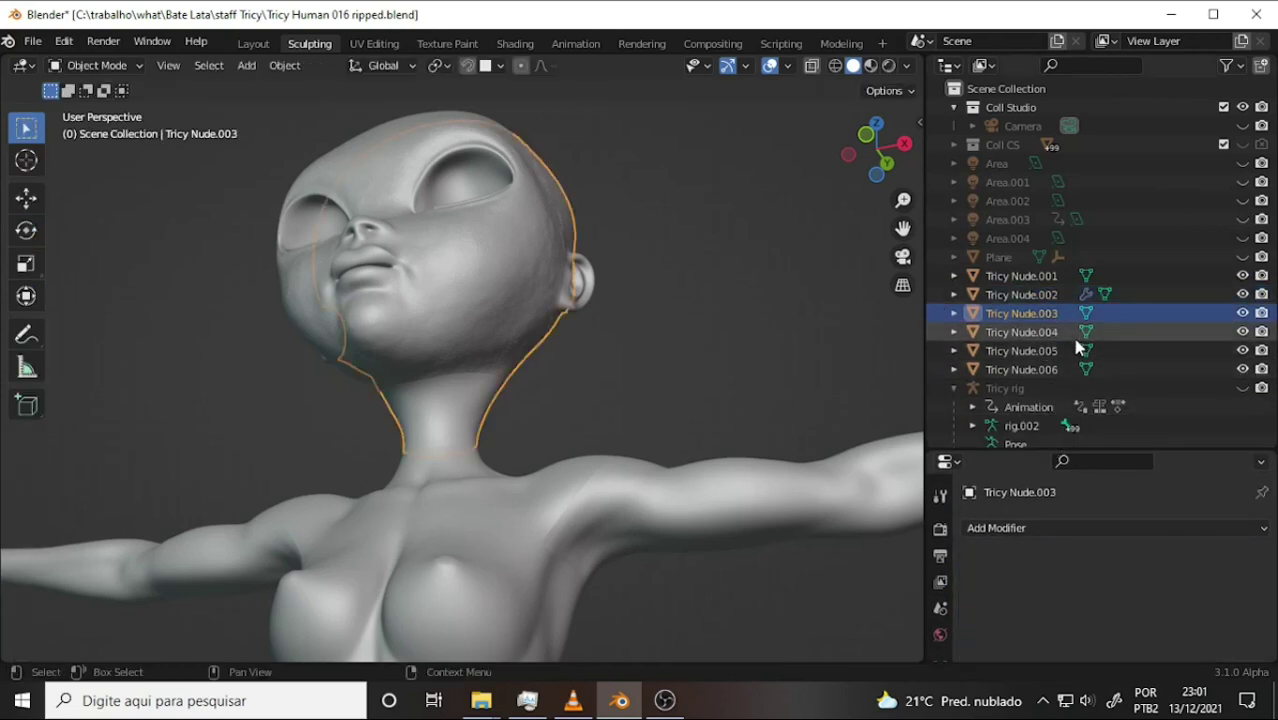
Add a Multiresolution modifier to Tricy Nude.003 and subdivide it to level 4
click(1001, 527)
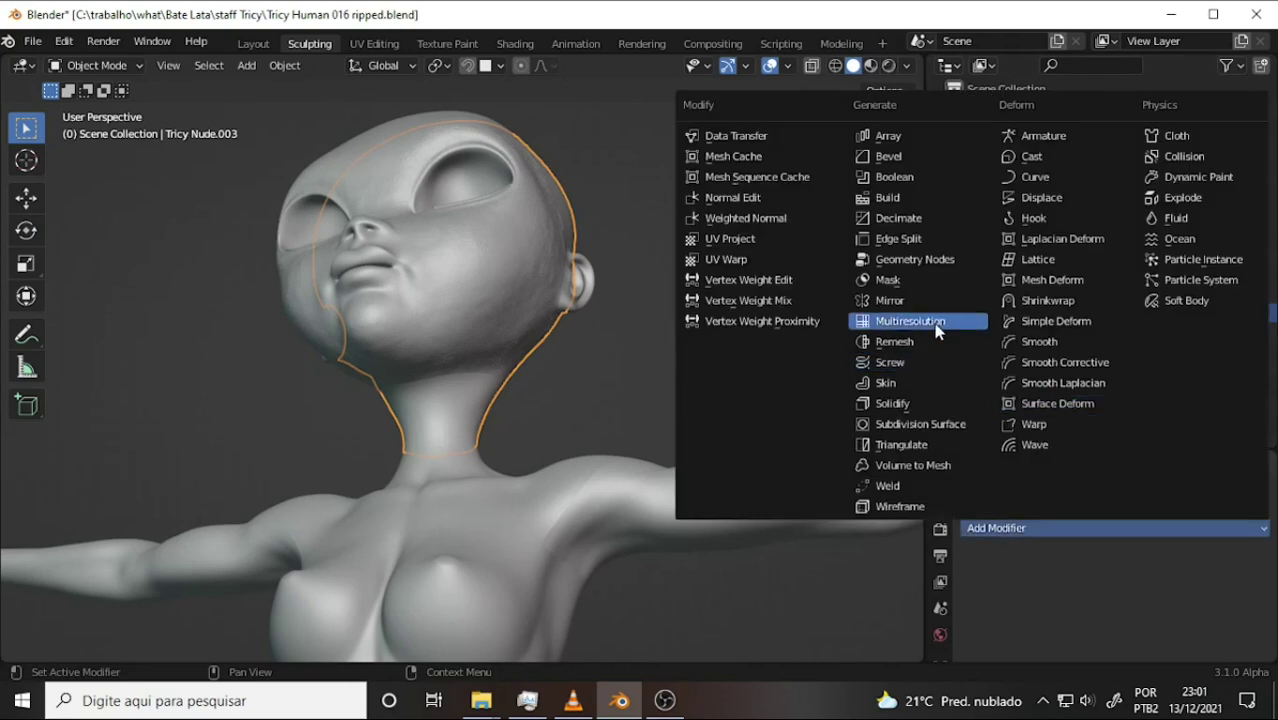
click(910, 321)
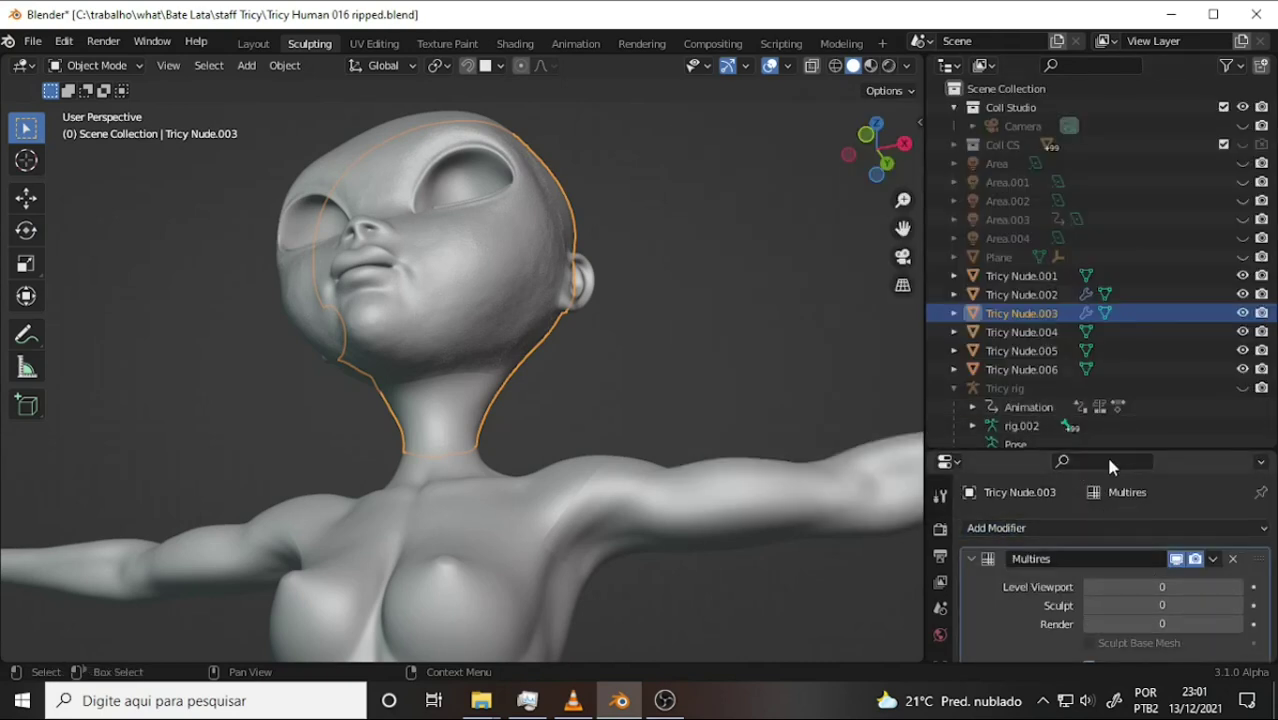
drag(1116, 450, 1113, 242)
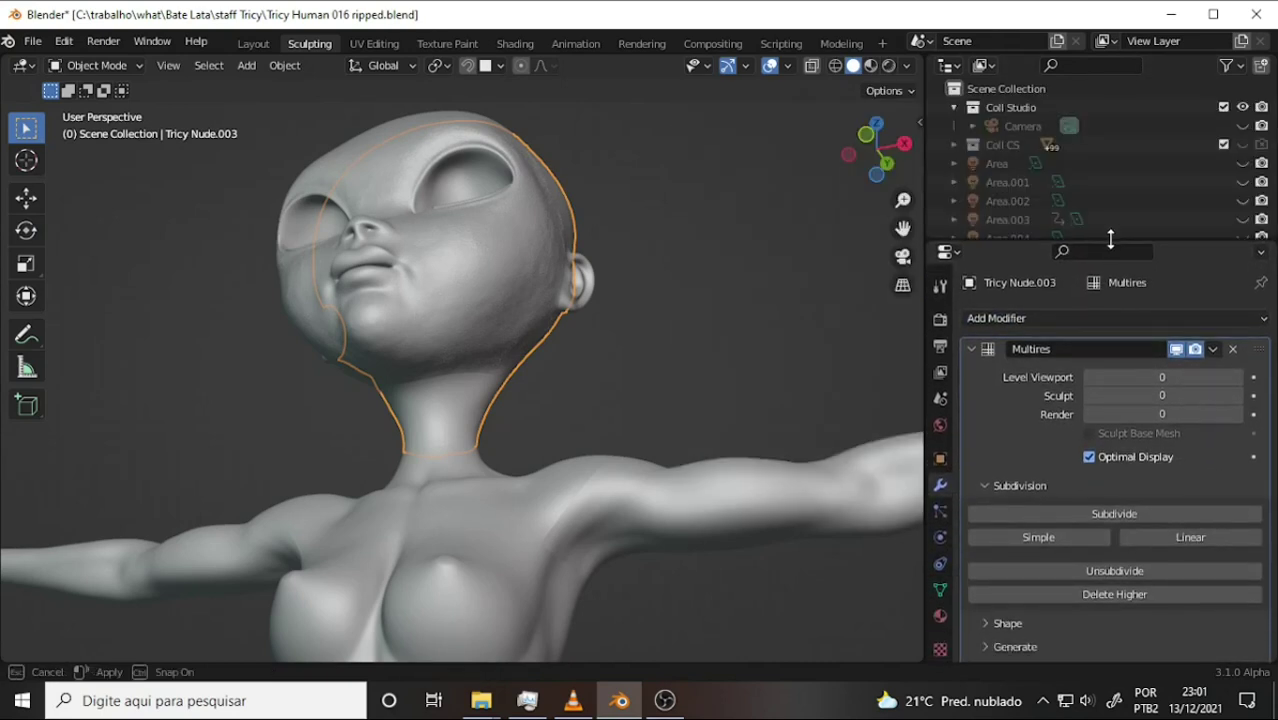
click(1115, 518)
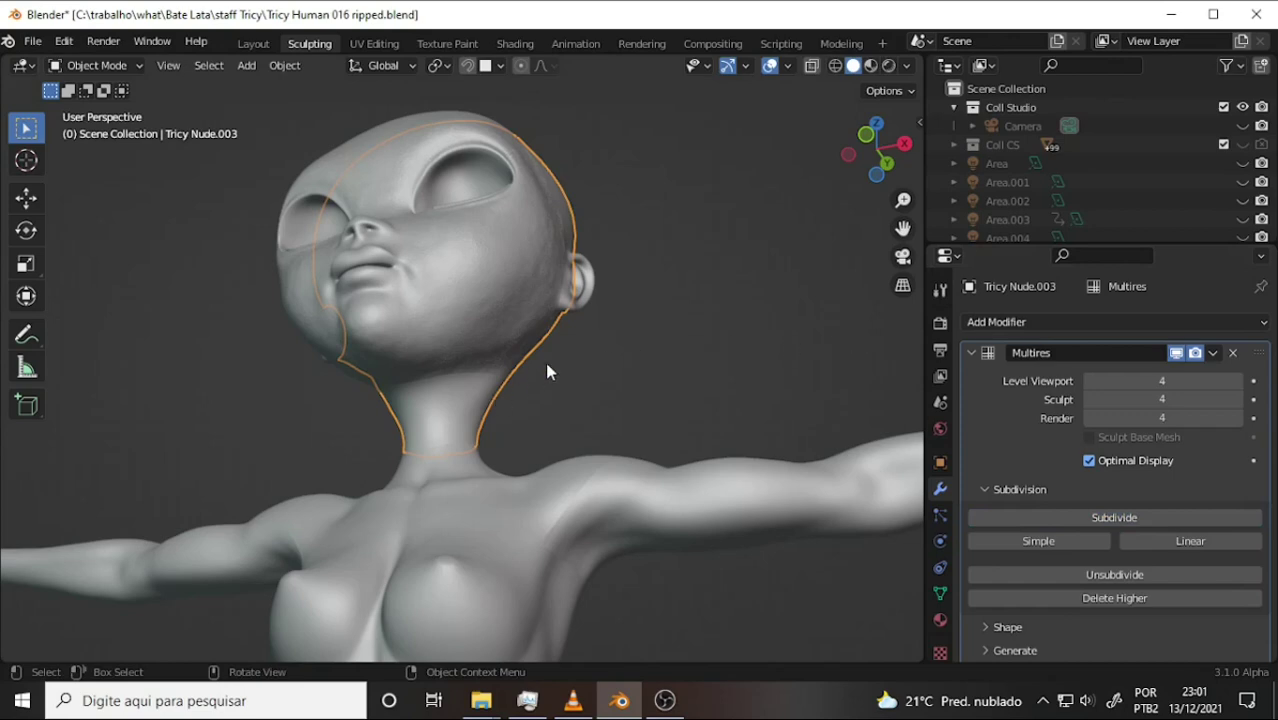
scroll(545, 362, up, 5)
mouse_move(543, 357)
middle_down()
mouse_move(628, 349)
mouse_move(408, 386)
middle_up()
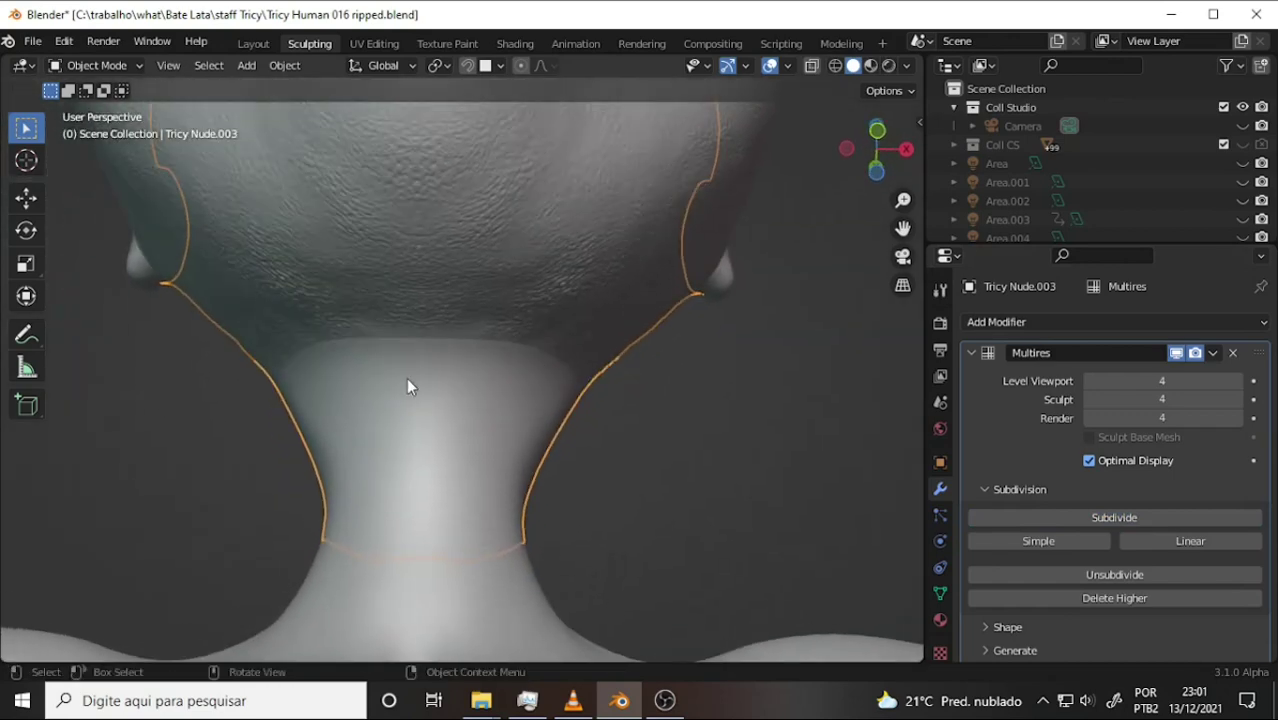
Switch to Sculpt Mode and paint SKinPore_A strokes across the top of the neck
click(92, 65)
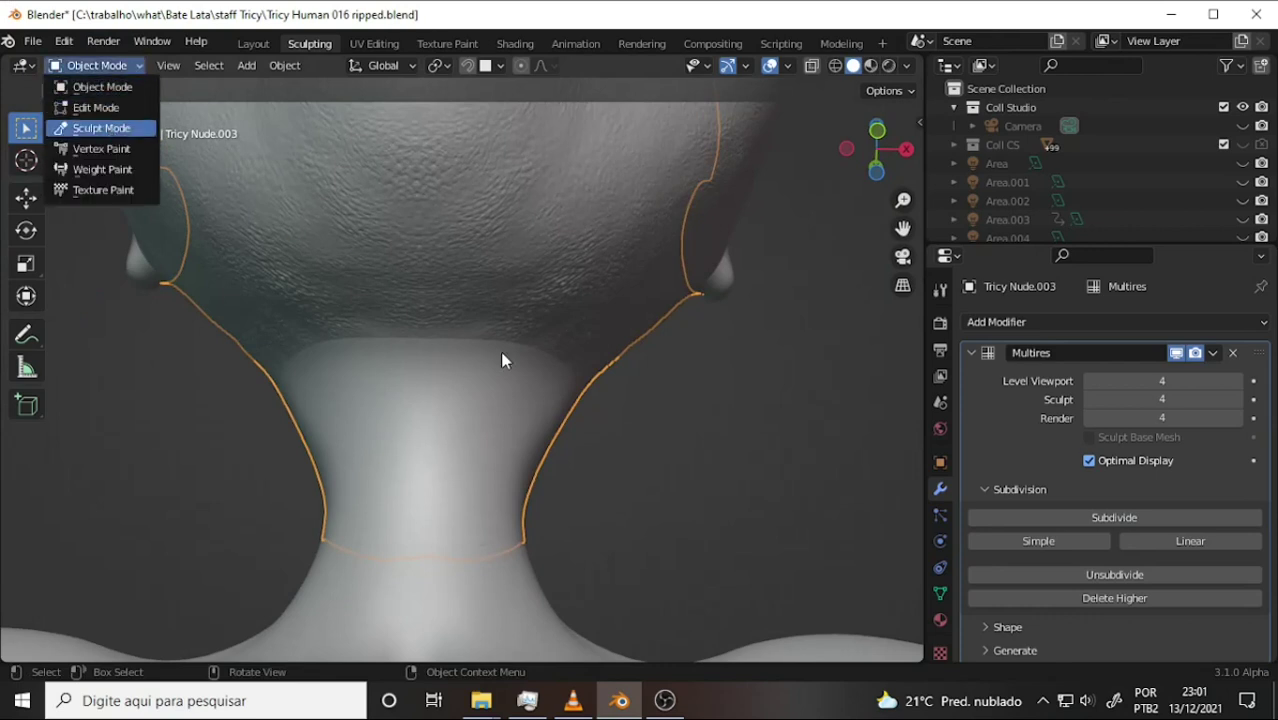
key(Return)
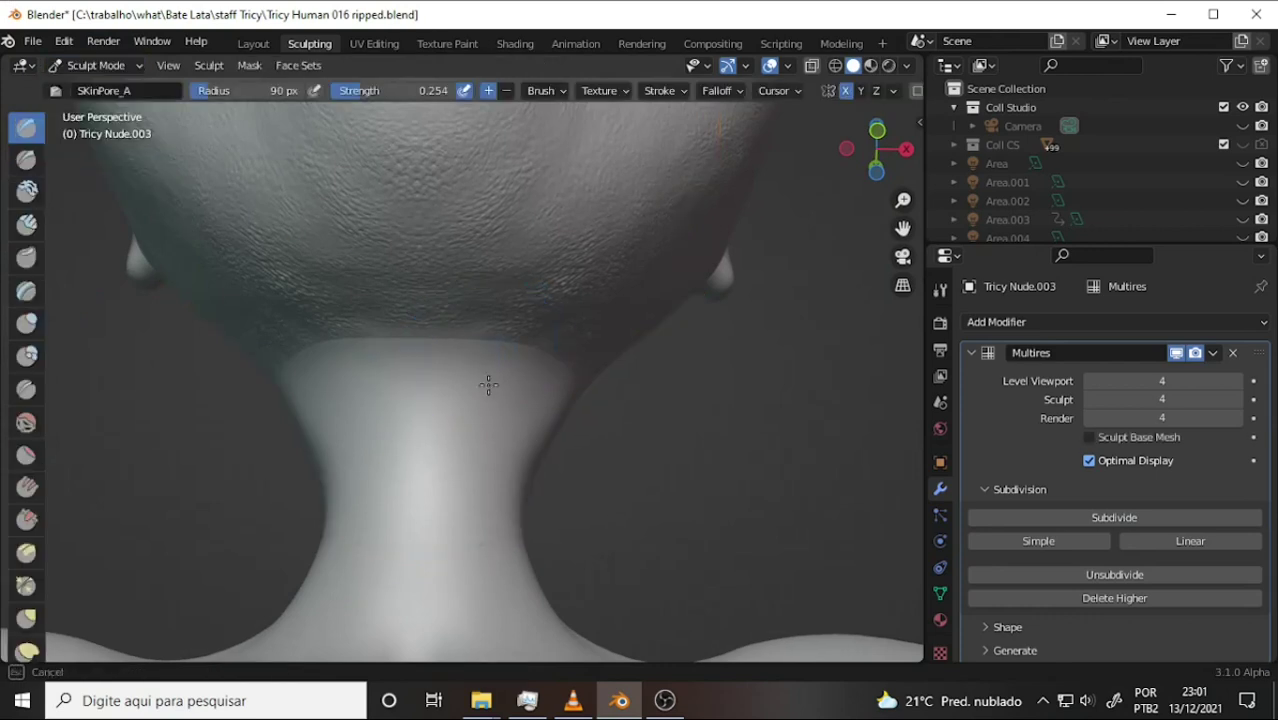
mouse_move(494, 397)
mouse_down()
mouse_move(442, 361)
mouse_move(419, 395)
mouse_move(456, 357)
mouse_move(445, 378)
mouse_up()
middle_drag(656, 351, 542, 323)
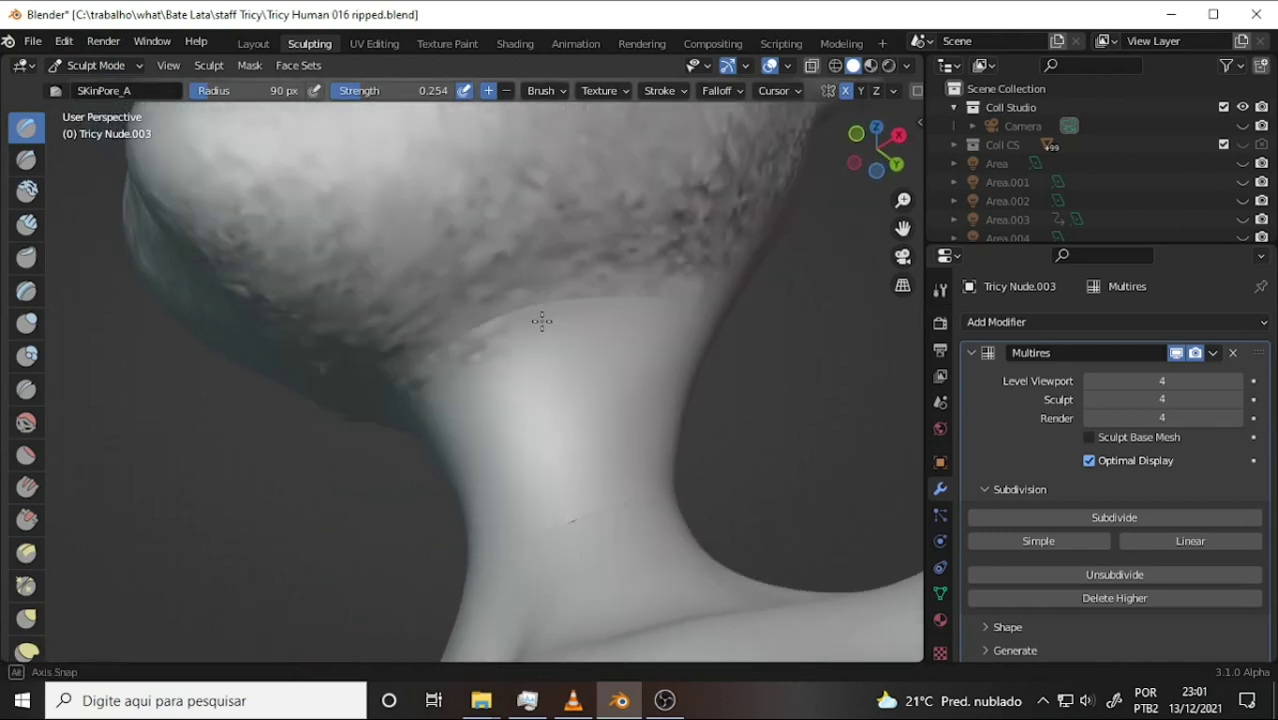
drag(541, 326, 522, 350)
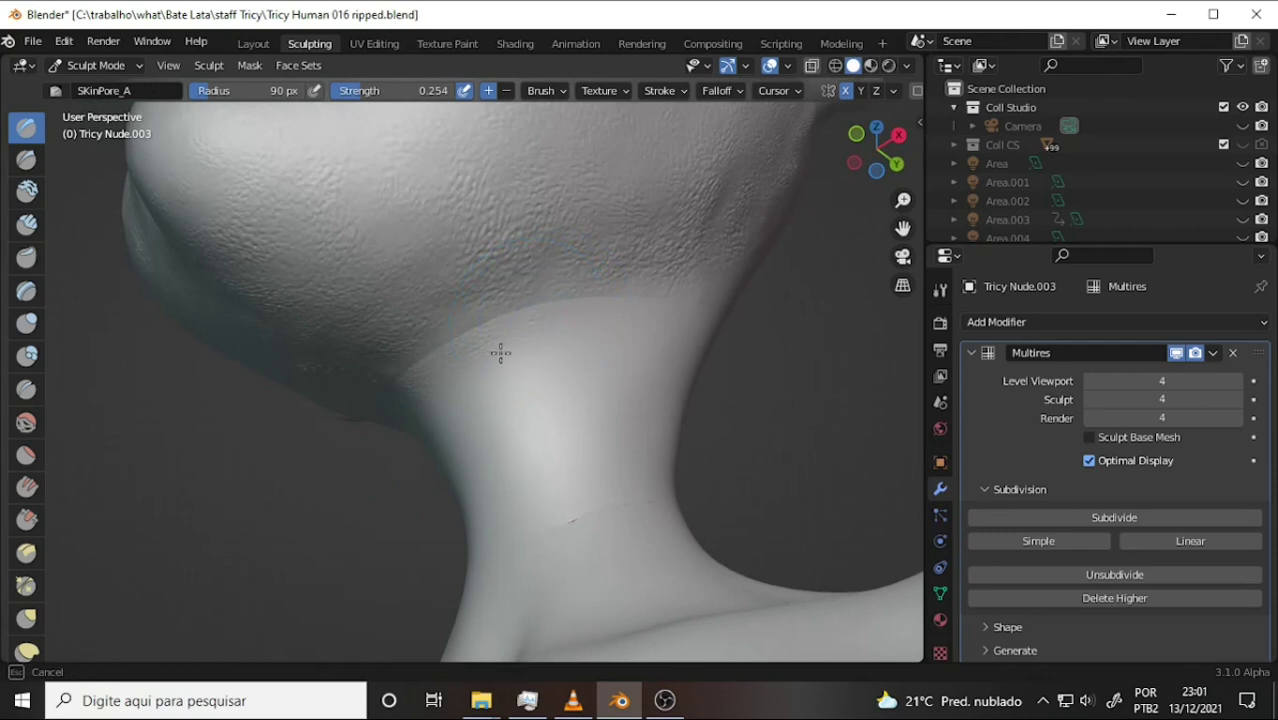
mouse_move(511, 360)
mouse_down()
mouse_move(508, 343)
mouse_move(530, 380)
mouse_move(549, 332)
mouse_move(551, 371)
mouse_up()
mouse_move(570, 309)
mouse_down()
mouse_move(569, 332)
mouse_move(602, 314)
mouse_move(596, 334)
mouse_move(473, 323)
mouse_move(482, 354)
mouse_move(569, 342)
mouse_move(629, 301)
mouse_up()
mouse_move(610, 347)
mouse_down()
mouse_move(616, 320)
mouse_move(593, 349)
mouse_move(551, 348)
mouse_move(560, 360)
mouse_up()
Add more pore strokes over the upper and front neck from new angles
middle_drag(620, 358, 543, 308)
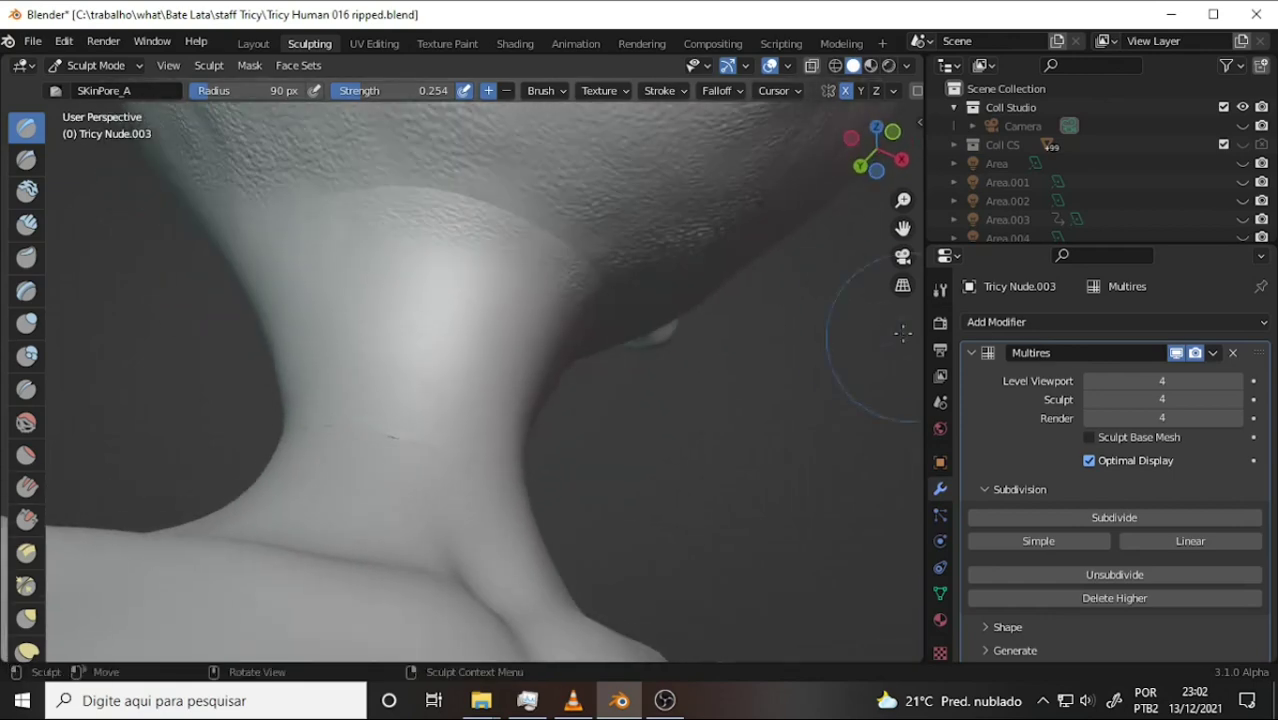
drag(533, 282, 551, 329)
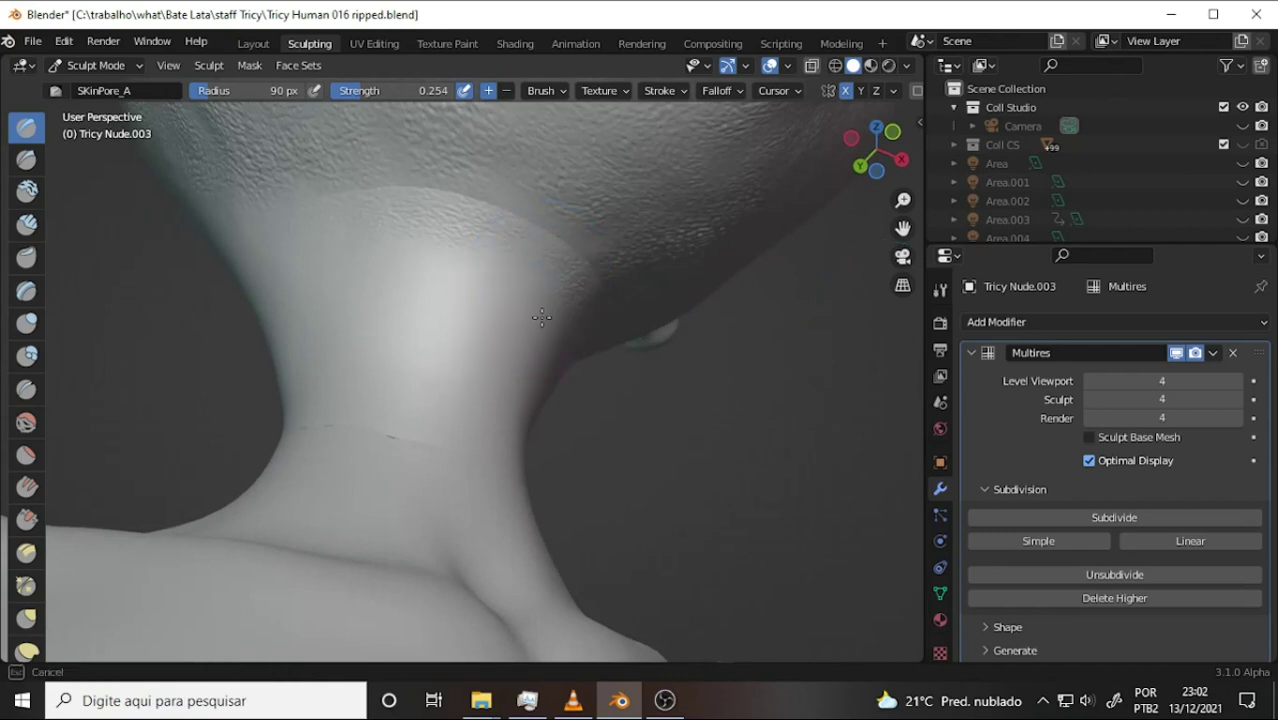
mouse_move(475, 312)
mouse_down()
mouse_move(485, 301)
mouse_move(456, 251)
mouse_move(483, 288)
mouse_move(522, 271)
mouse_move(539, 312)
mouse_move(520, 312)
mouse_up()
mouse_move(405, 248)
mouse_down()
mouse_move(454, 253)
mouse_move(462, 235)
mouse_move(421, 222)
mouse_move(430, 210)
mouse_move(422, 248)
mouse_move(442, 288)
mouse_move(412, 297)
mouse_move(462, 257)
mouse_up()
mouse_move(442, 222)
middle_down()
mouse_move(322, 322)
mouse_move(322, 377)
mouse_move(624, 248)
middle_up()
scroll(607, 248, down, 5)
scroll(541, 328, up, 5)
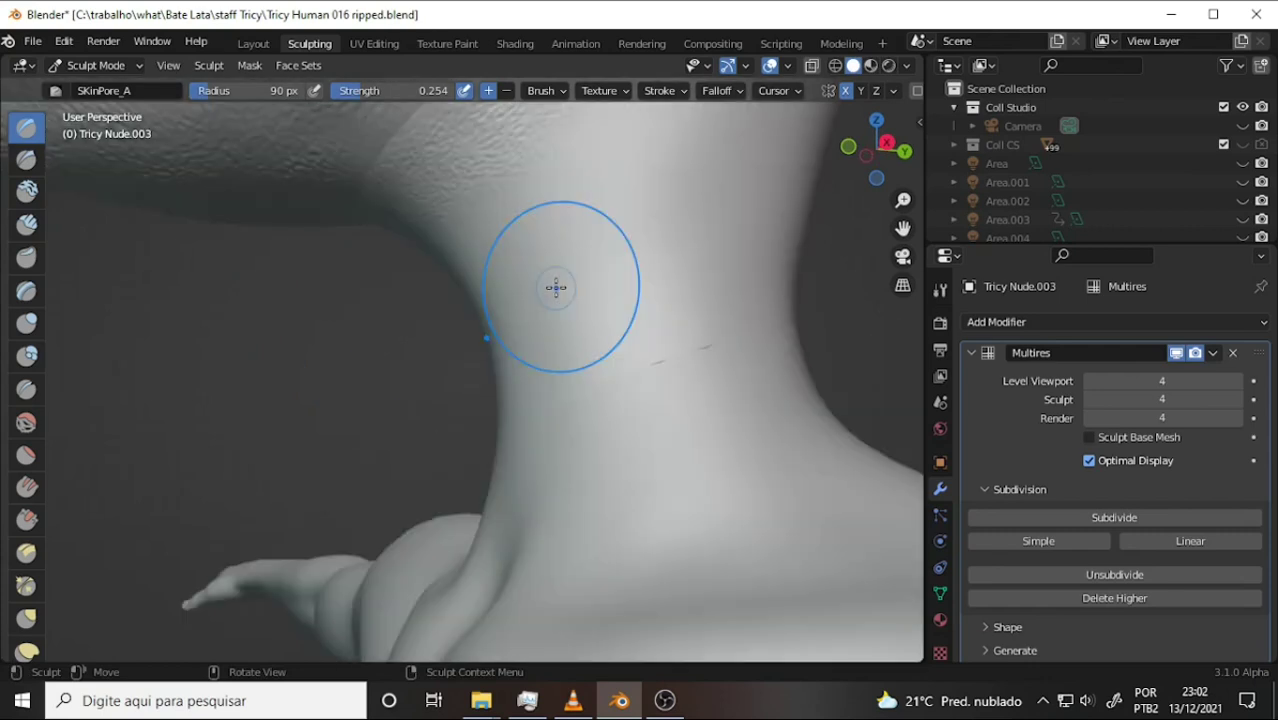
mouse_move(556, 288)
middle_down()
mouse_move(628, 303)
mouse_move(608, 266)
middle_up()
drag(608, 266, 577, 244)
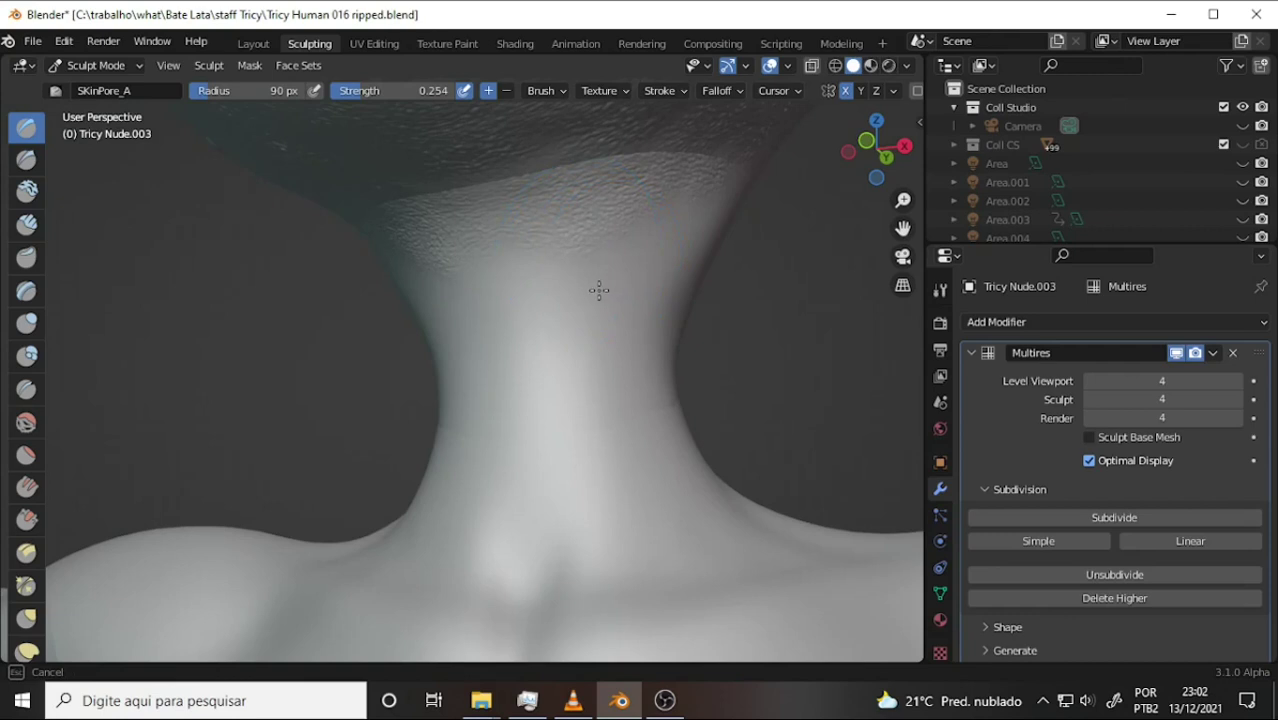
mouse_move(599, 290)
mouse_down()
mouse_move(513, 263)
mouse_move(549, 278)
mouse_move(822, 286)
mouse_move(608, 297)
mouse_move(645, 240)
mouse_move(597, 262)
mouse_move(565, 228)
mouse_move(650, 251)
mouse_move(669, 228)
mouse_move(585, 265)
mouse_move(546, 262)
mouse_move(599, 242)
mouse_move(633, 274)
mouse_move(575, 295)
mouse_up()
Paint pore strokes along the side of the neck and up under the jaw
drag(685, 272, 579, 314)
scroll(825, 310, down, 3)
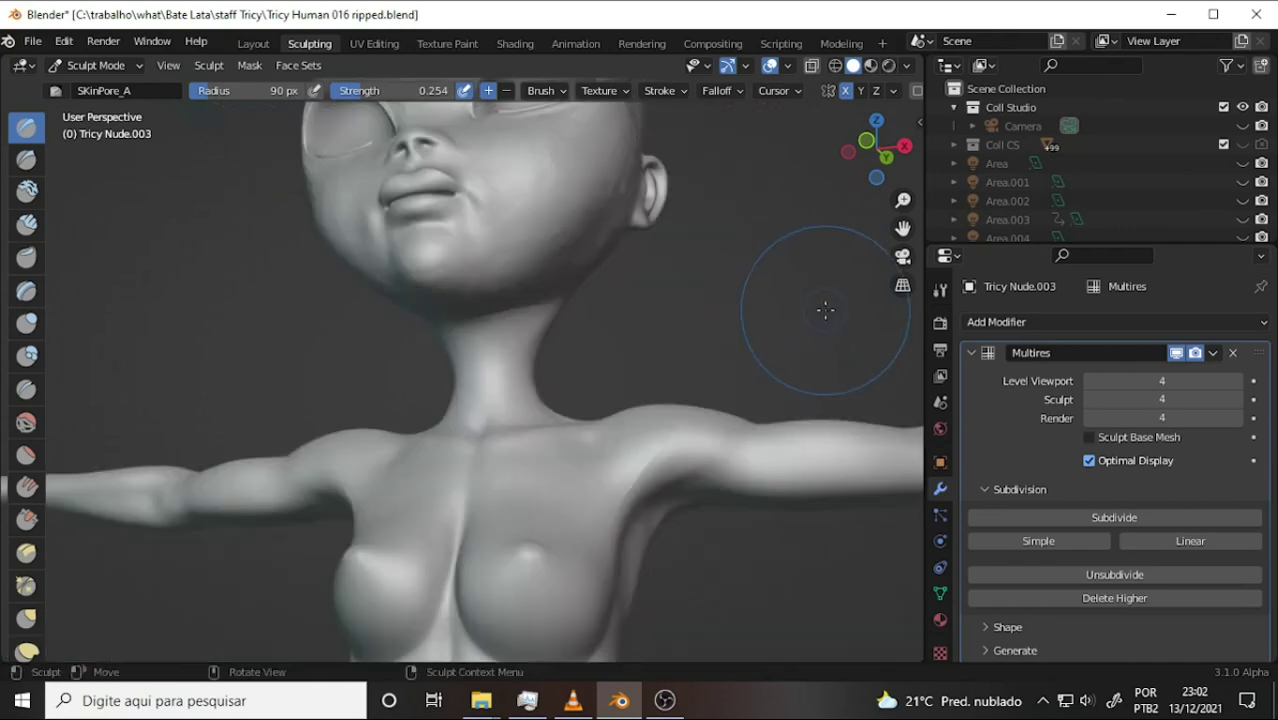
scroll(825, 310, up, 5)
middle_drag(832, 296, 650, 322)
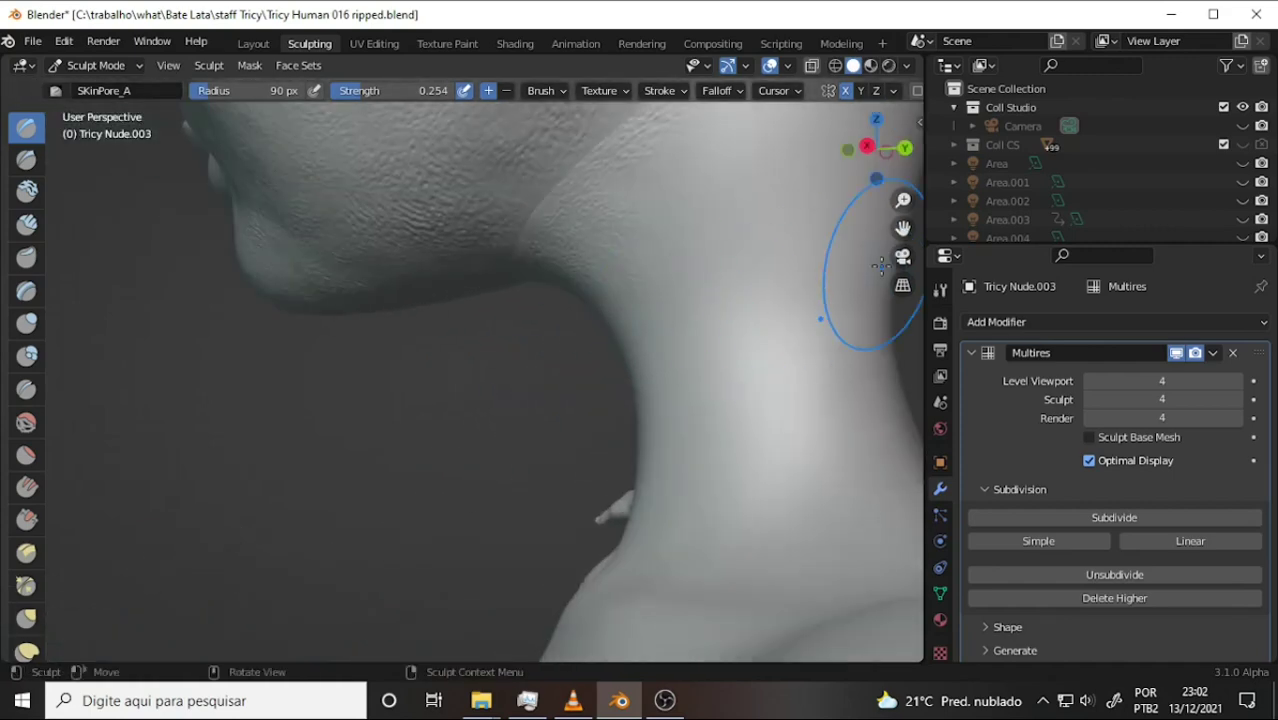
mouse_move(903, 228)
mouse_down()
mouse_move(800, 240)
mouse_move(727, 270)
mouse_up()
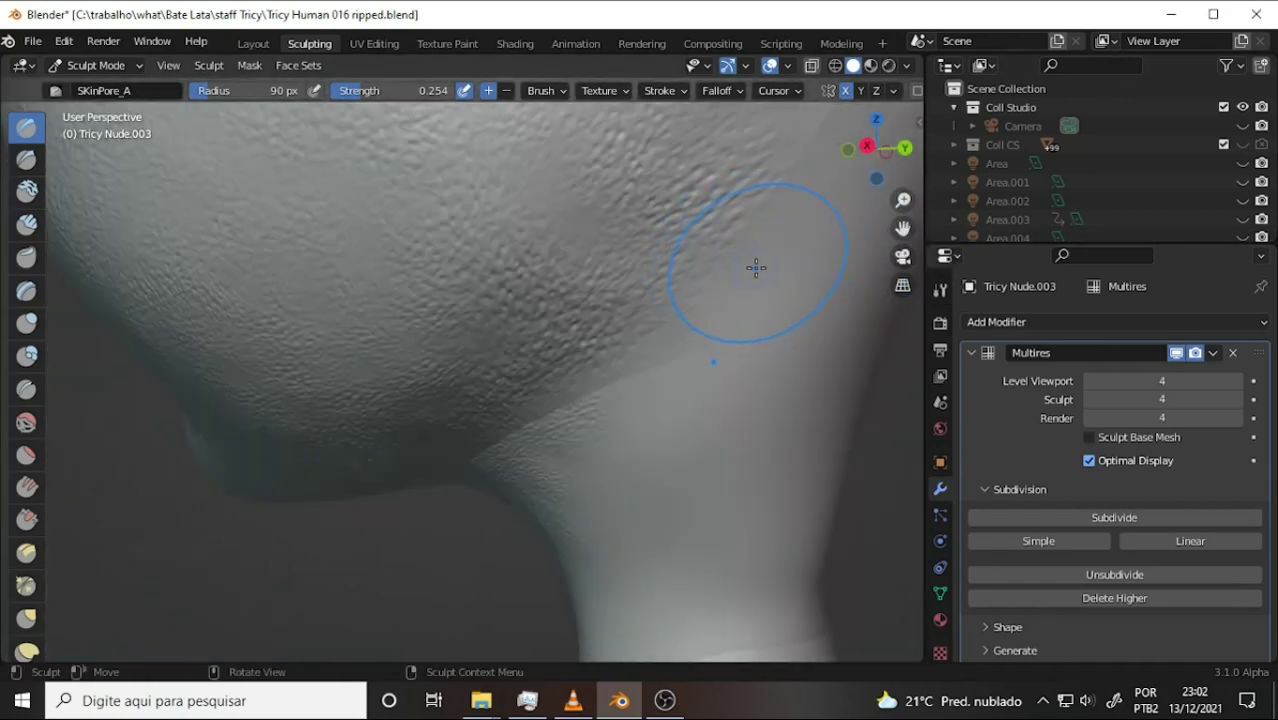
scroll(813, 234, down, 5)
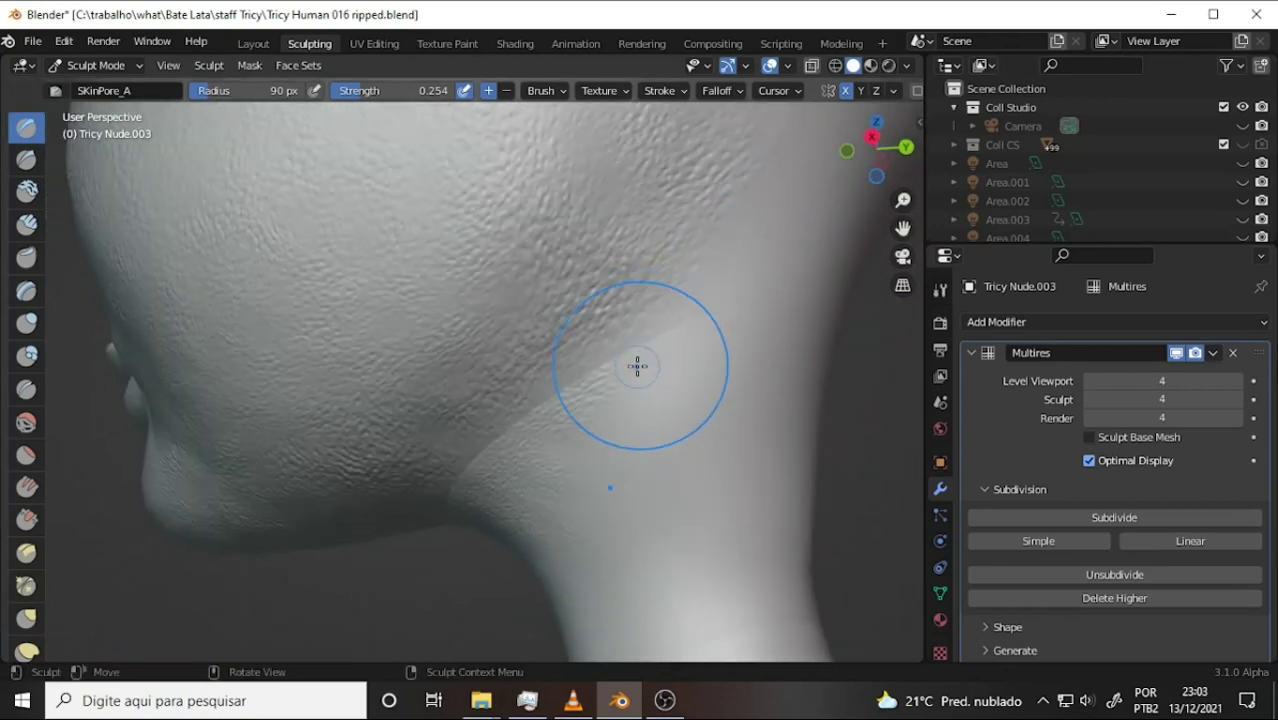
mouse_move(637, 366)
mouse_down()
mouse_move(680, 353)
mouse_move(662, 343)
mouse_move(707, 350)
mouse_move(726, 294)
mouse_move(697, 261)
mouse_move(742, 252)
mouse_move(713, 271)
mouse_move(726, 248)
mouse_move(713, 254)
mouse_move(748, 236)
mouse_move(727, 239)
mouse_up()
mouse_move(727, 239)
mouse_down()
mouse_move(785, 220)
mouse_move(650, 377)
mouse_up()
mouse_move(650, 377)
mouse_down()
mouse_move(702, 360)
mouse_move(625, 402)
mouse_move(666, 371)
mouse_move(699, 394)
mouse_move(653, 362)
mouse_move(633, 418)
mouse_move(570, 437)
mouse_move(609, 428)
mouse_move(639, 314)
mouse_up()
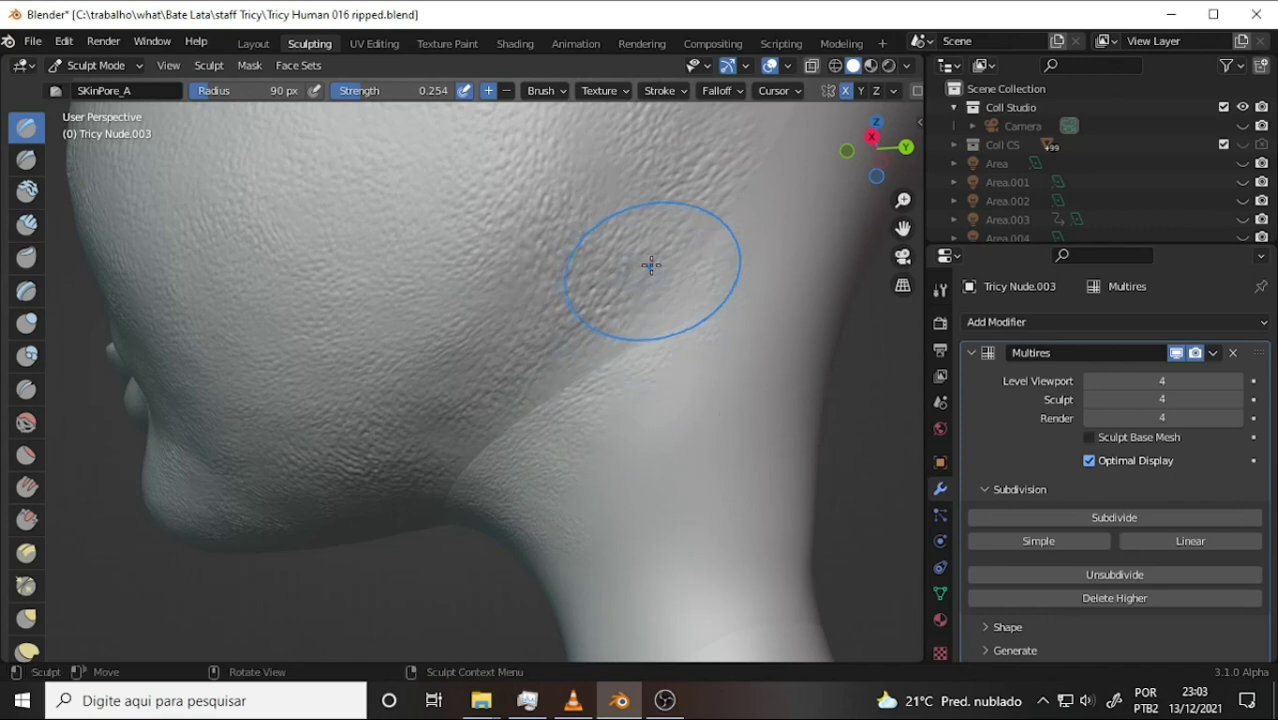
Sculpt pore texture underneath the chin
scroll(650, 262, down, 5)
scroll(507, 222, up, 5)
middle_drag(507, 222, 456, 223)
scroll(456, 223, up, 3)
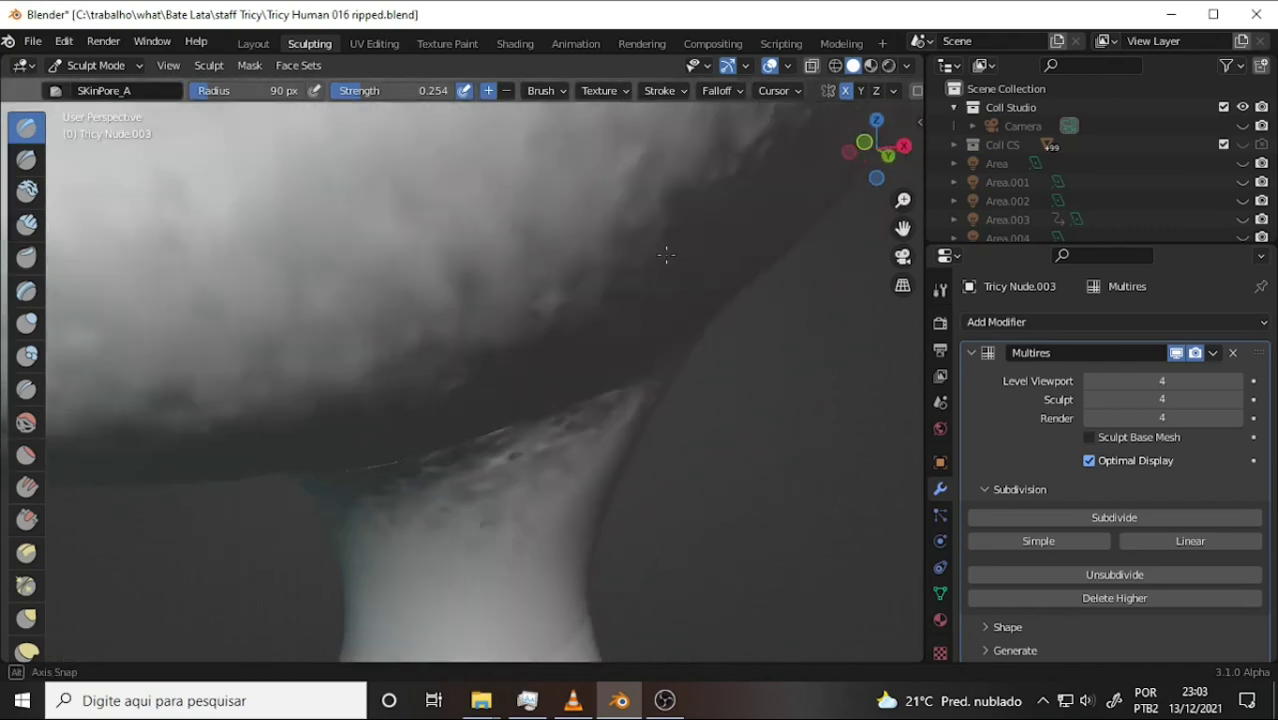
scroll(675, 262, down, 4)
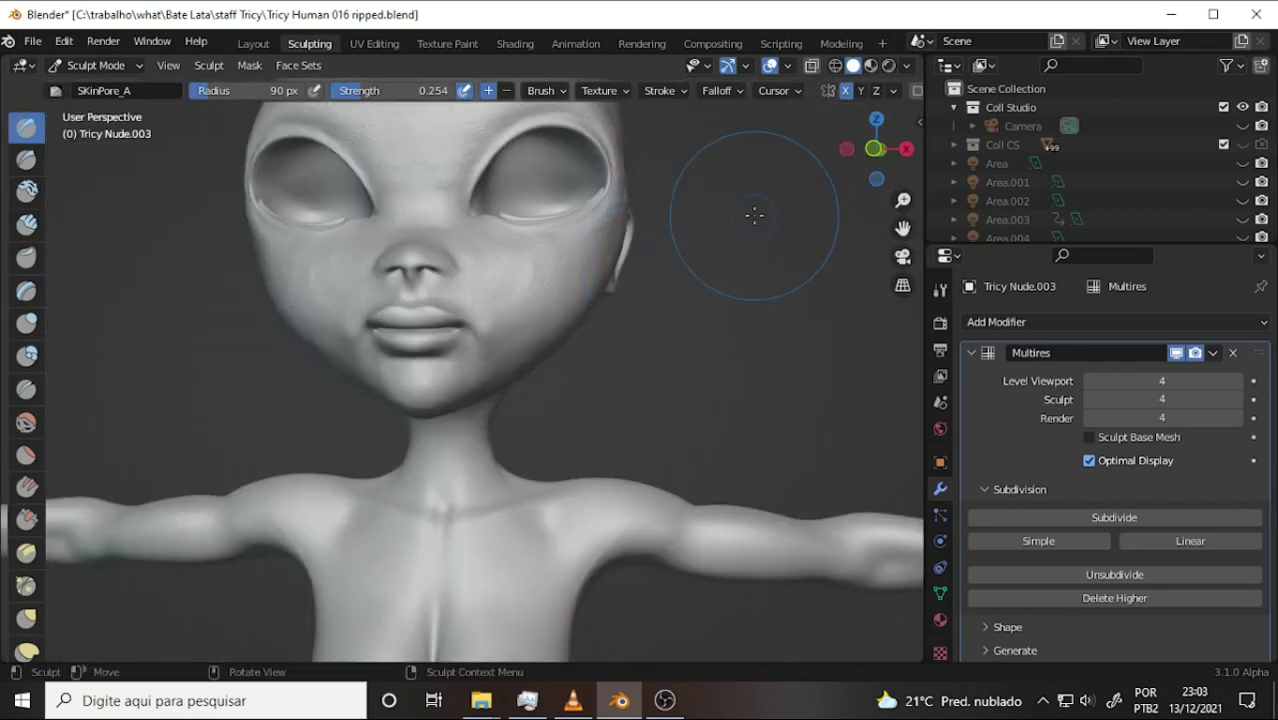
middle_drag(759, 217, 522, 153)
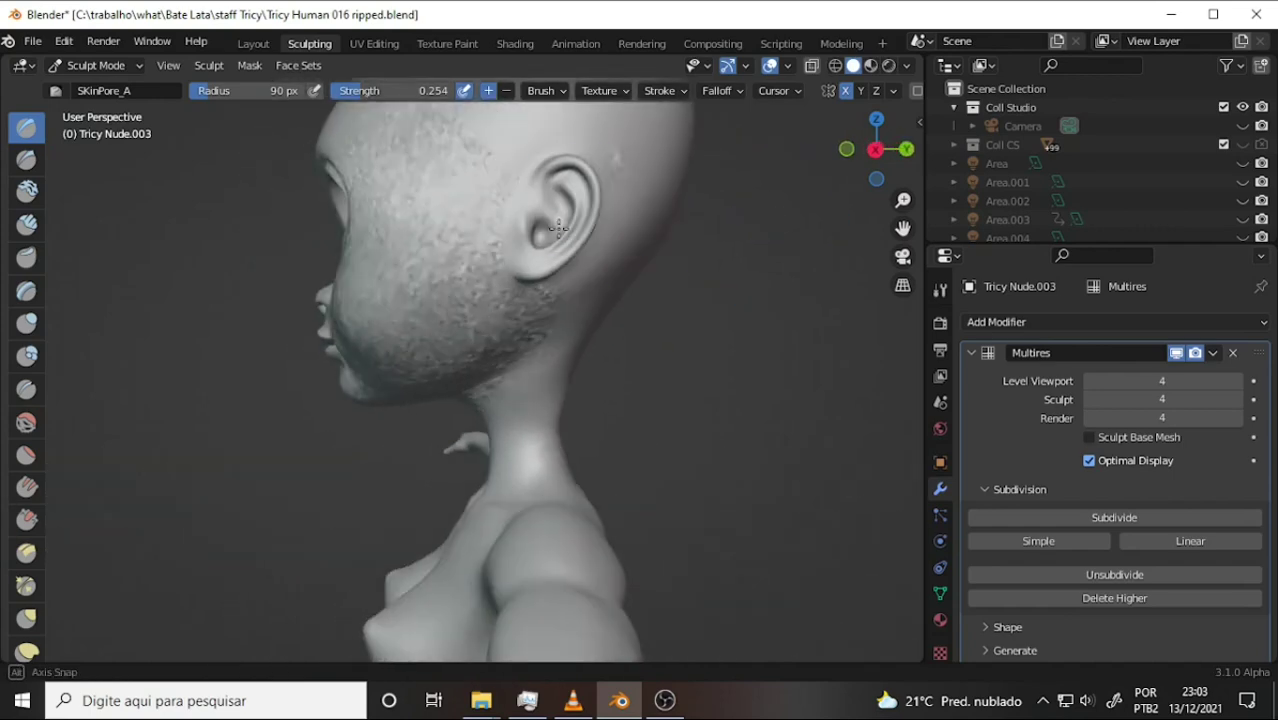
scroll(668, 278, up, 4)
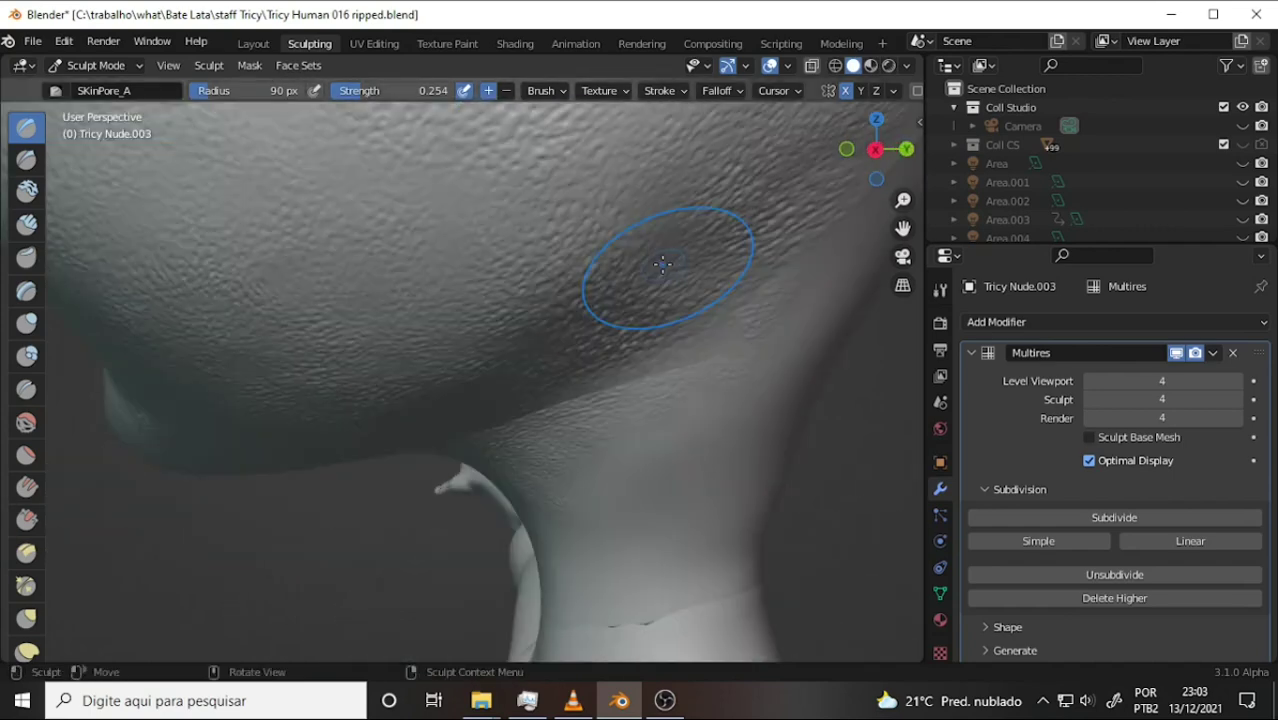
scroll(675, 268, down, 4)
mouse_move(675, 268)
middle_down()
mouse_move(770, 240)
mouse_move(596, 452)
middle_up()
scroll(827, 222, up, 4)
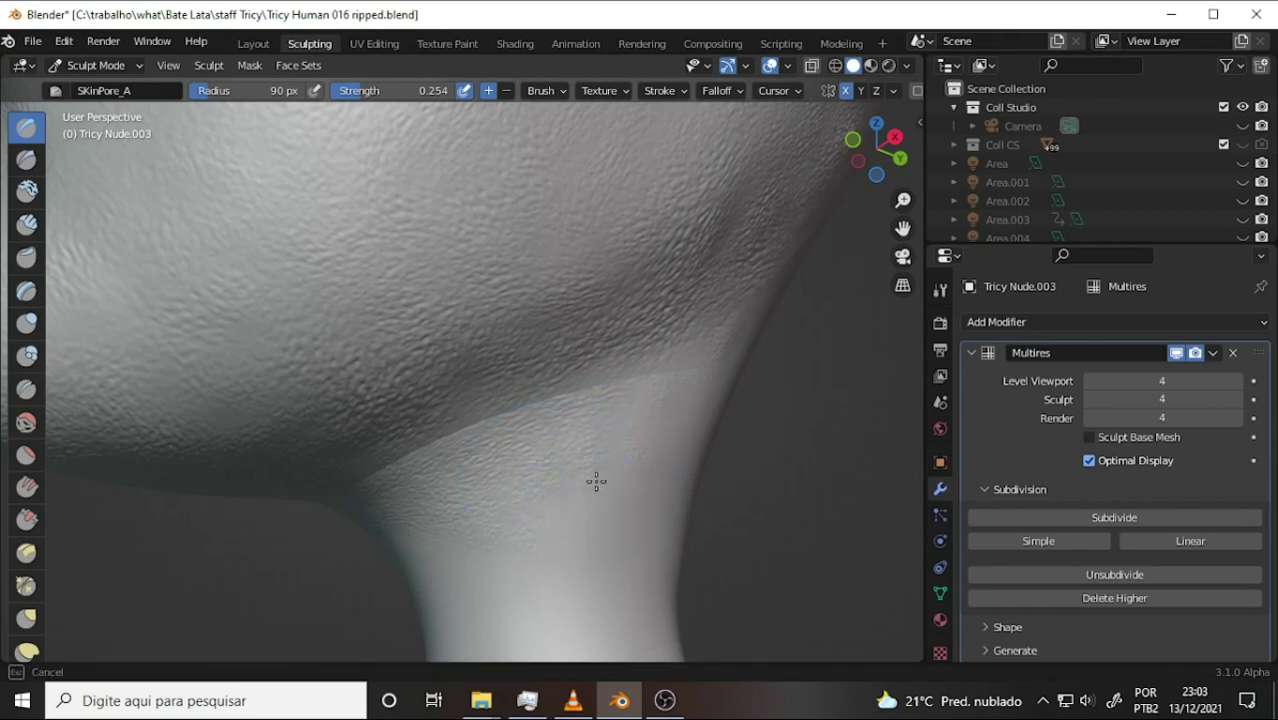
drag(587, 497, 615, 375)
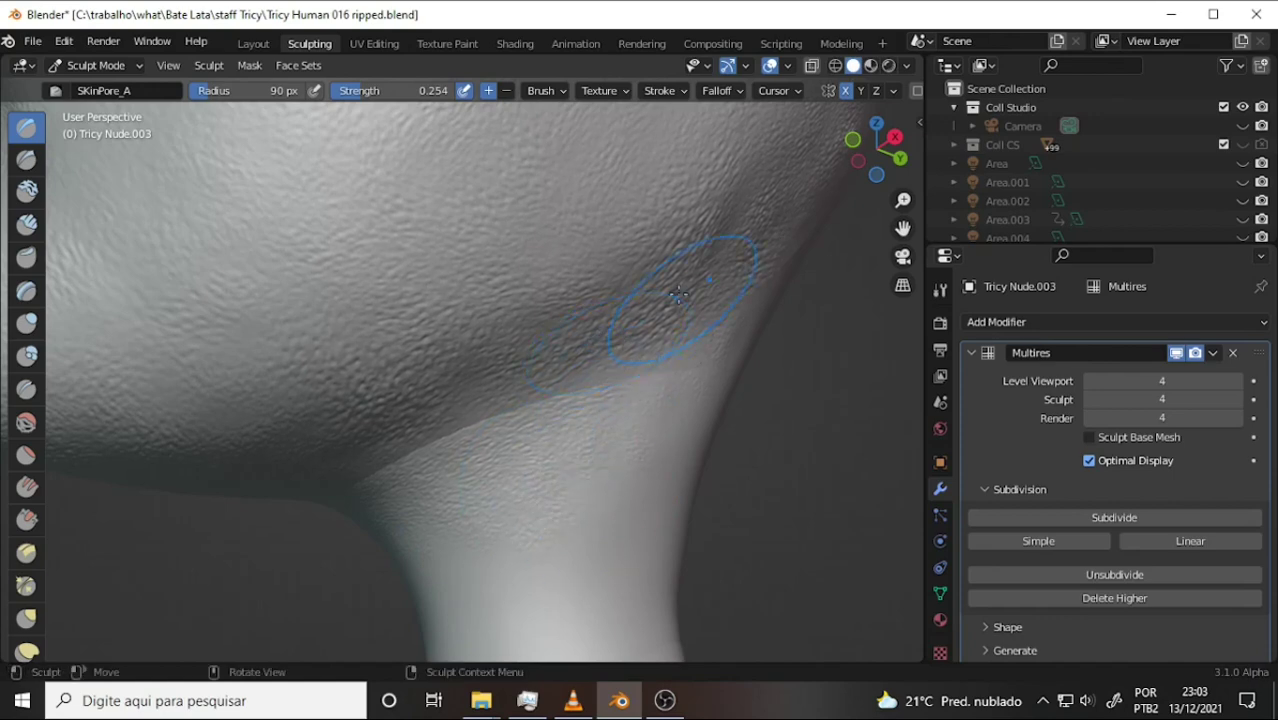
Stamp pore texture across the forehead and enlarge the Outliner to list all Tricy Nude meshes
scroll(687, 290, down, 5)
middle_drag(730, 273, 699, 365)
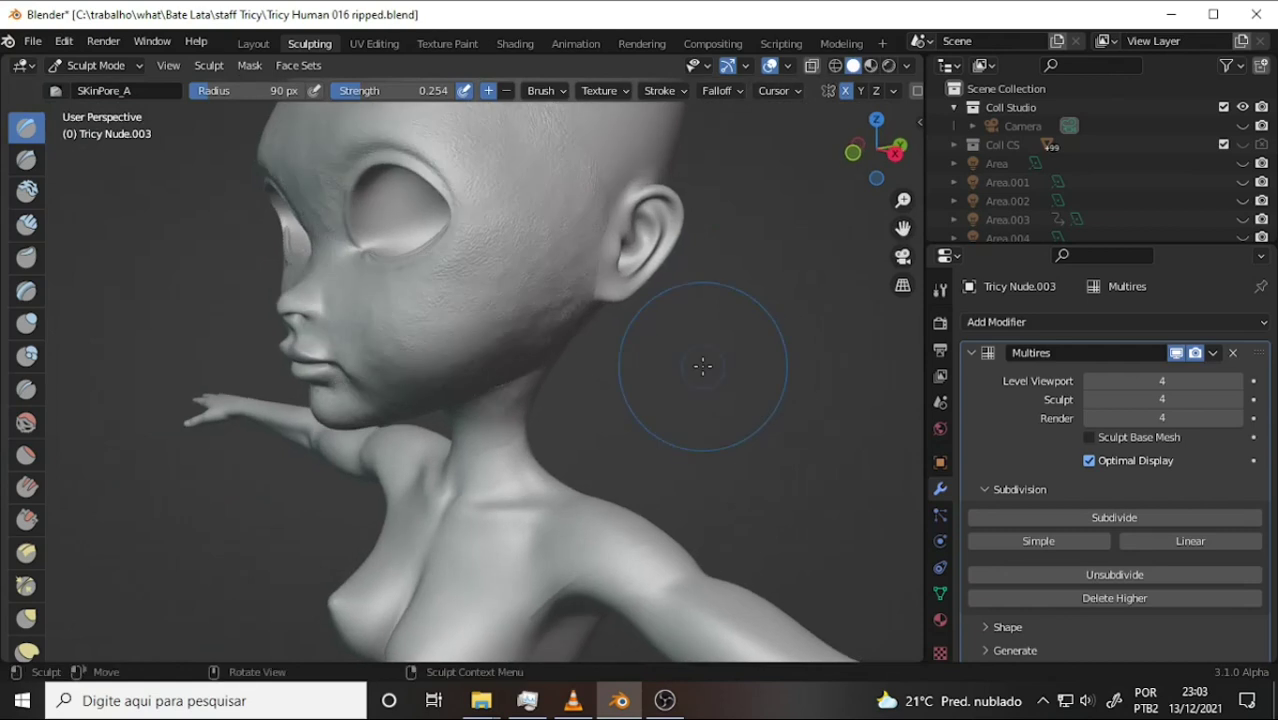
middle_drag(893, 233, 698, 300)
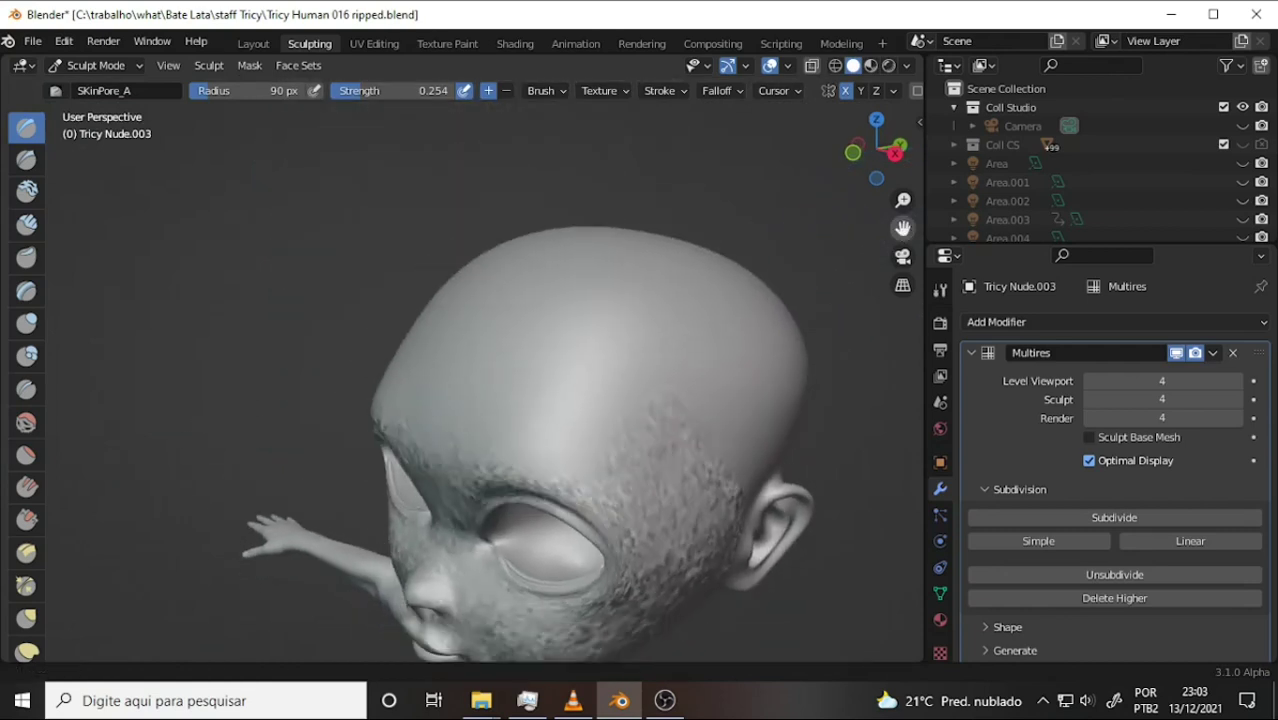
mouse_move(562, 346)
mouse_down()
mouse_move(607, 361)
mouse_move(541, 337)
mouse_move(713, 294)
mouse_up()
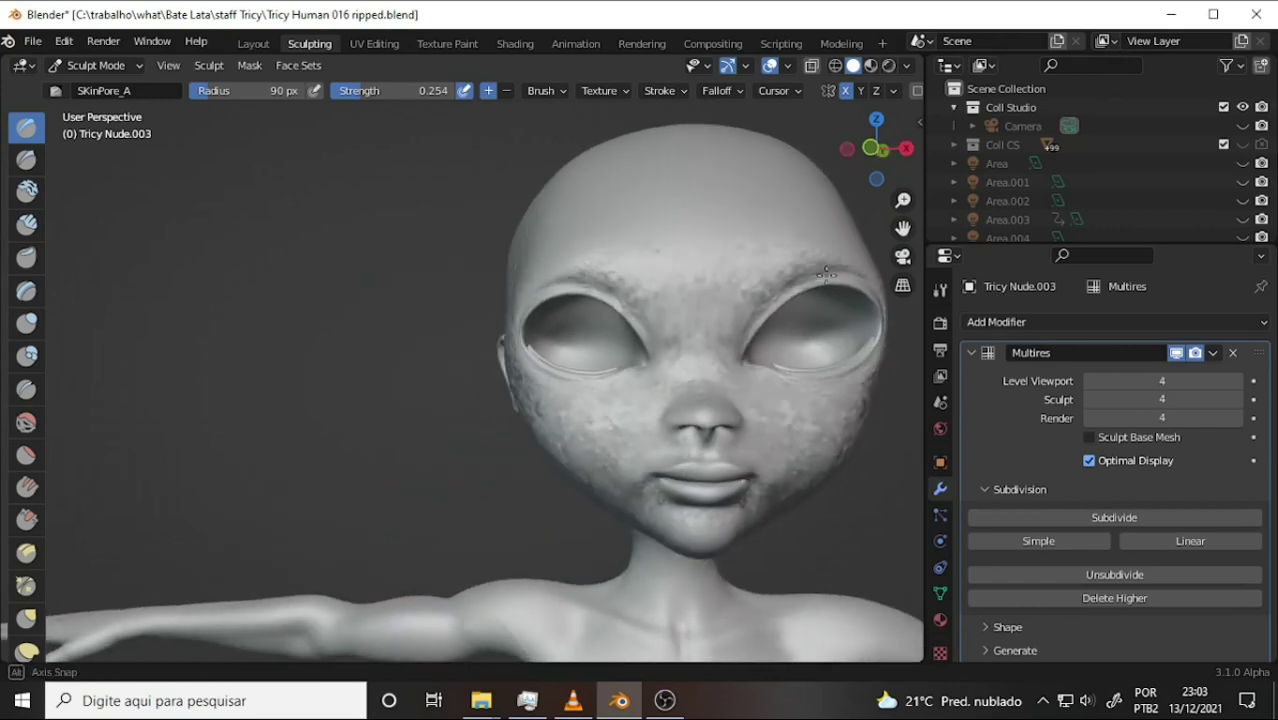
mouse_move(713, 294)
middle_down()
mouse_move(720, 206)
mouse_move(690, 310)
middle_up()
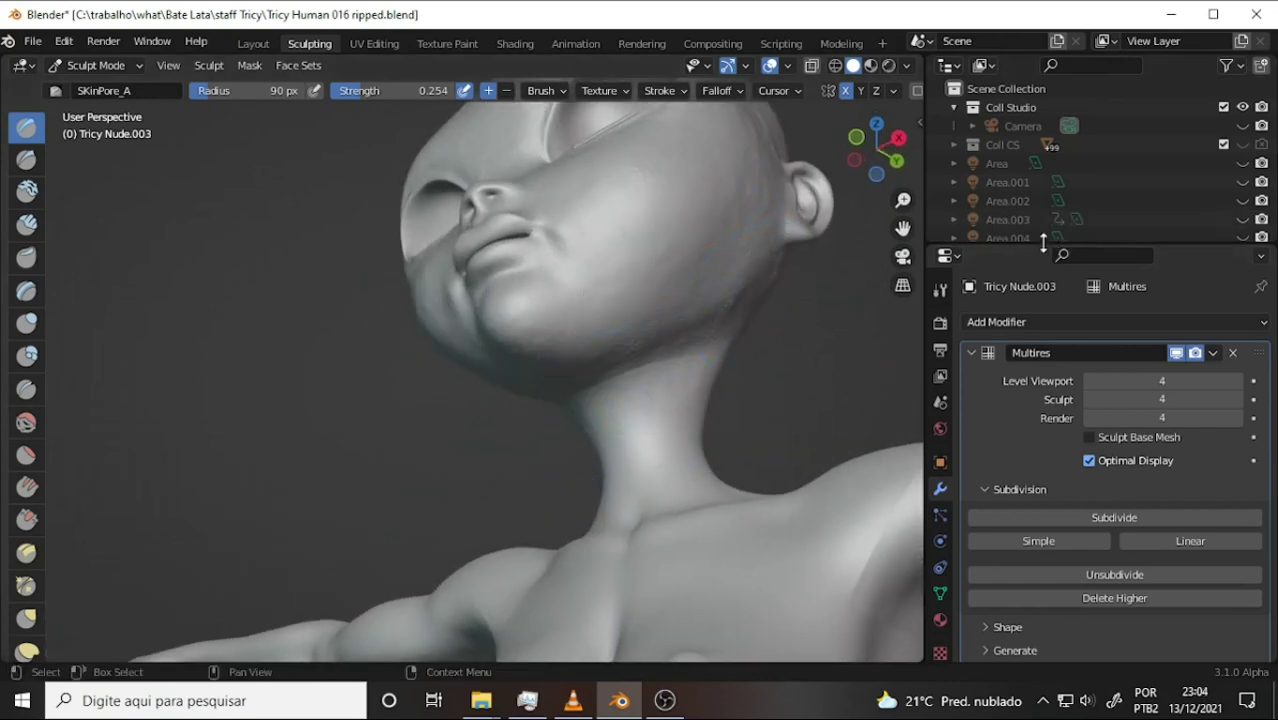
drag(1043, 243, 1043, 449)
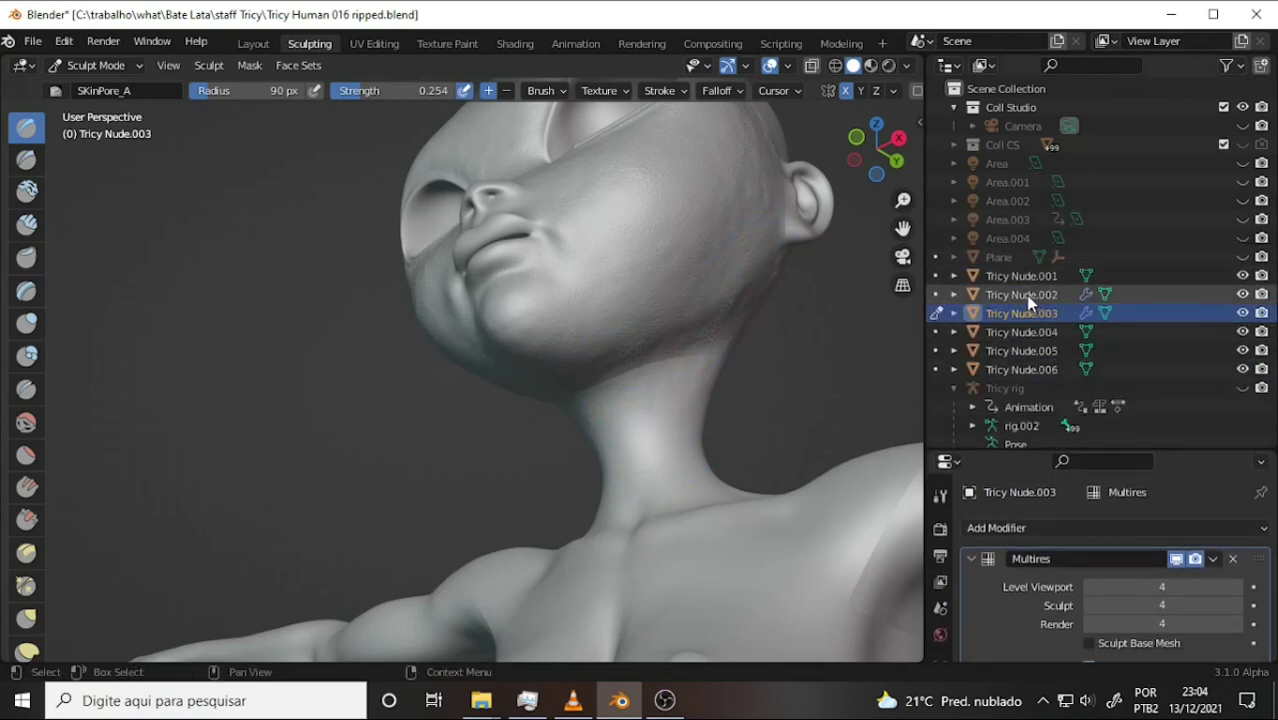
Make Tricy Nude.002 the active sculpt mesh and view the head from the front
click(936, 294)
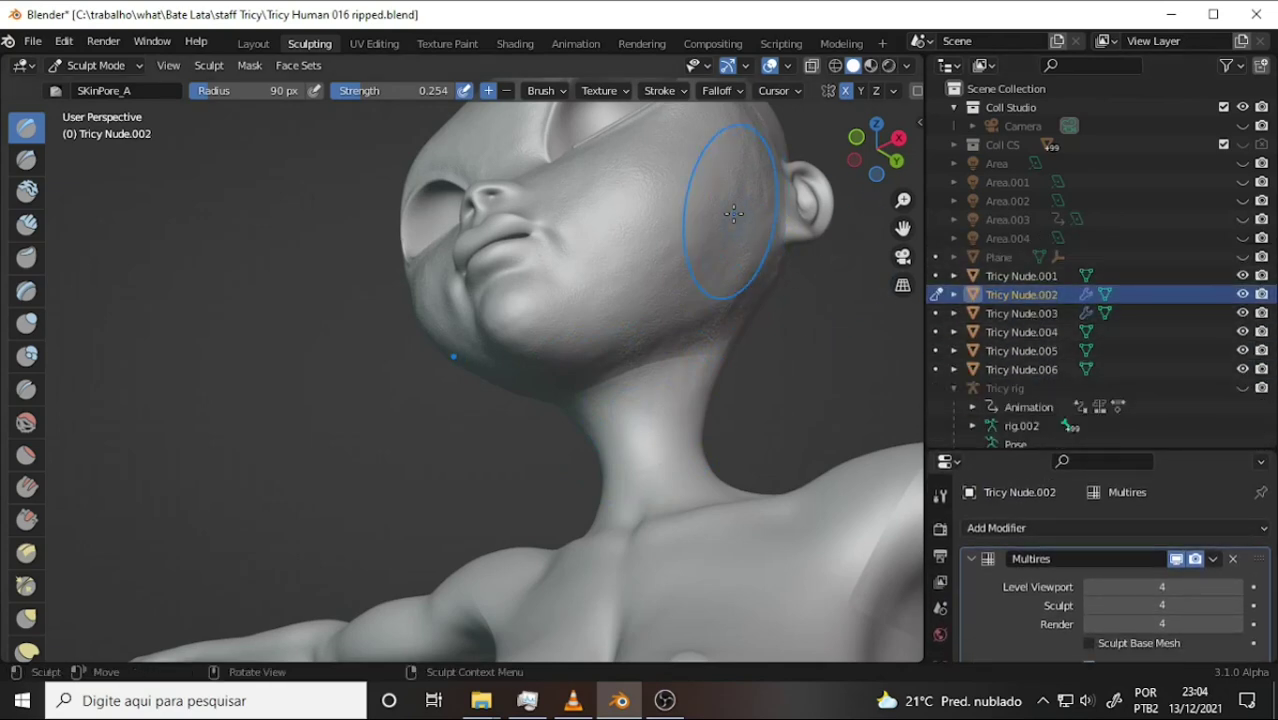
middle_drag(733, 213, 564, 362)
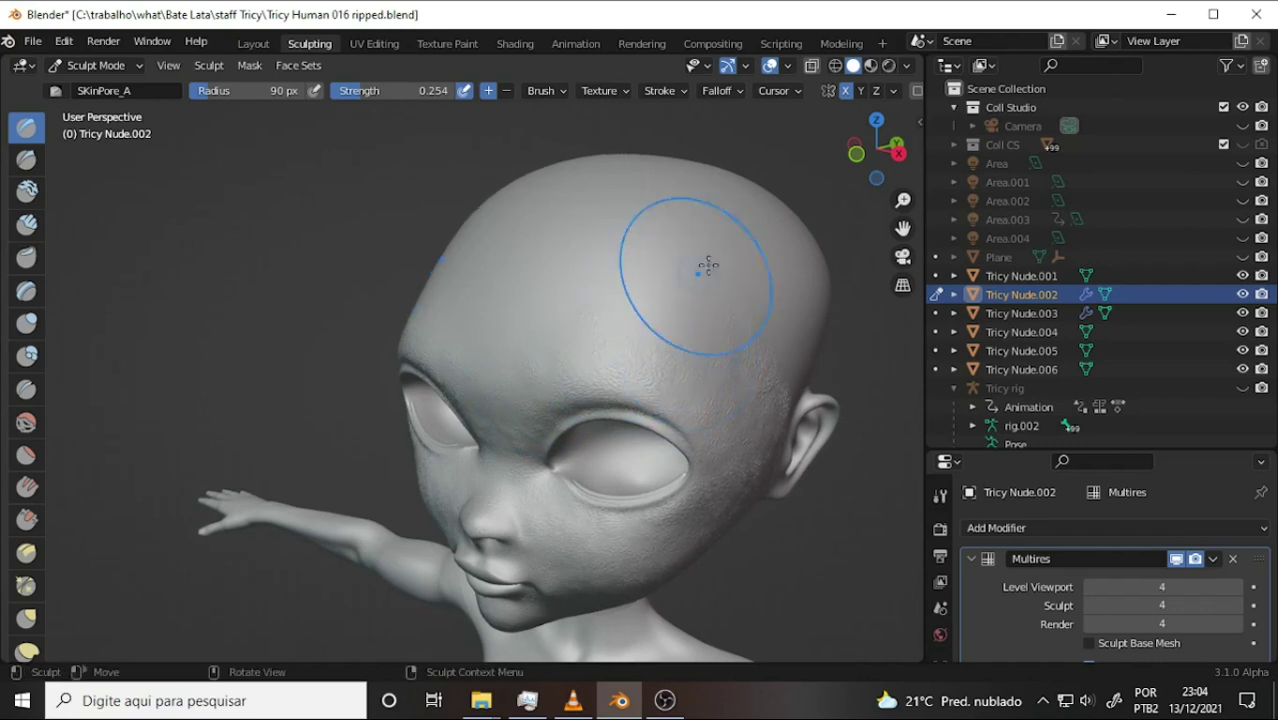
Paint pore texture on the cheek beside the ear, then inspect the back of the head
mouse_move(705, 255)
middle_down()
mouse_move(602, 200)
mouse_move(765, 255)
mouse_move(719, 242)
mouse_move(682, 207)
middle_up()
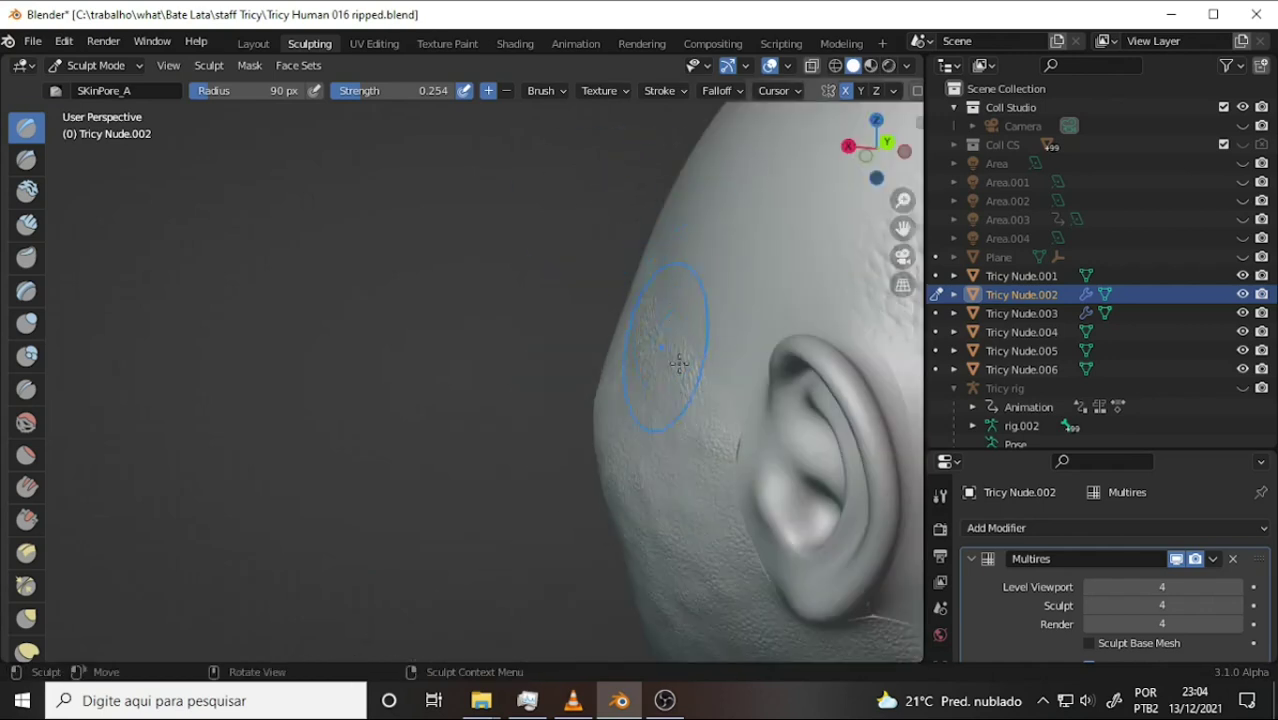
drag(662, 379, 613, 397)
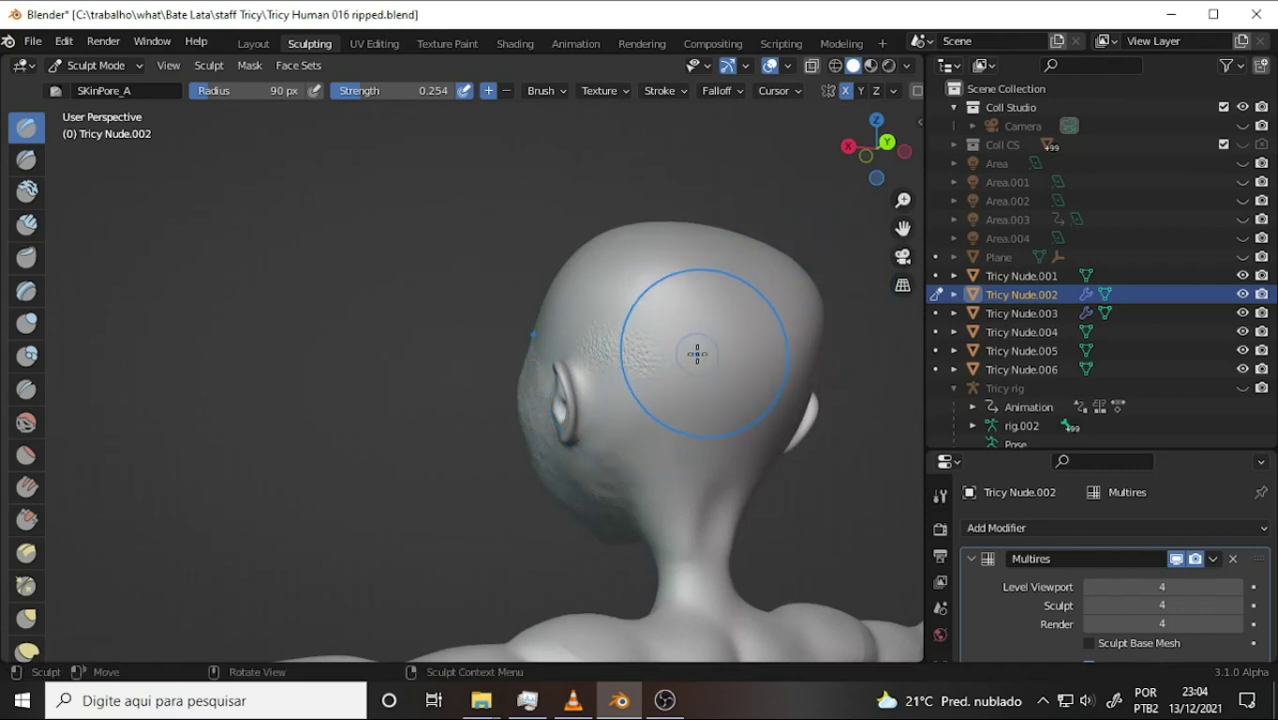
mouse_move(696, 354)
middle_down()
mouse_move(850, 408)
mouse_move(845, 335)
middle_up()
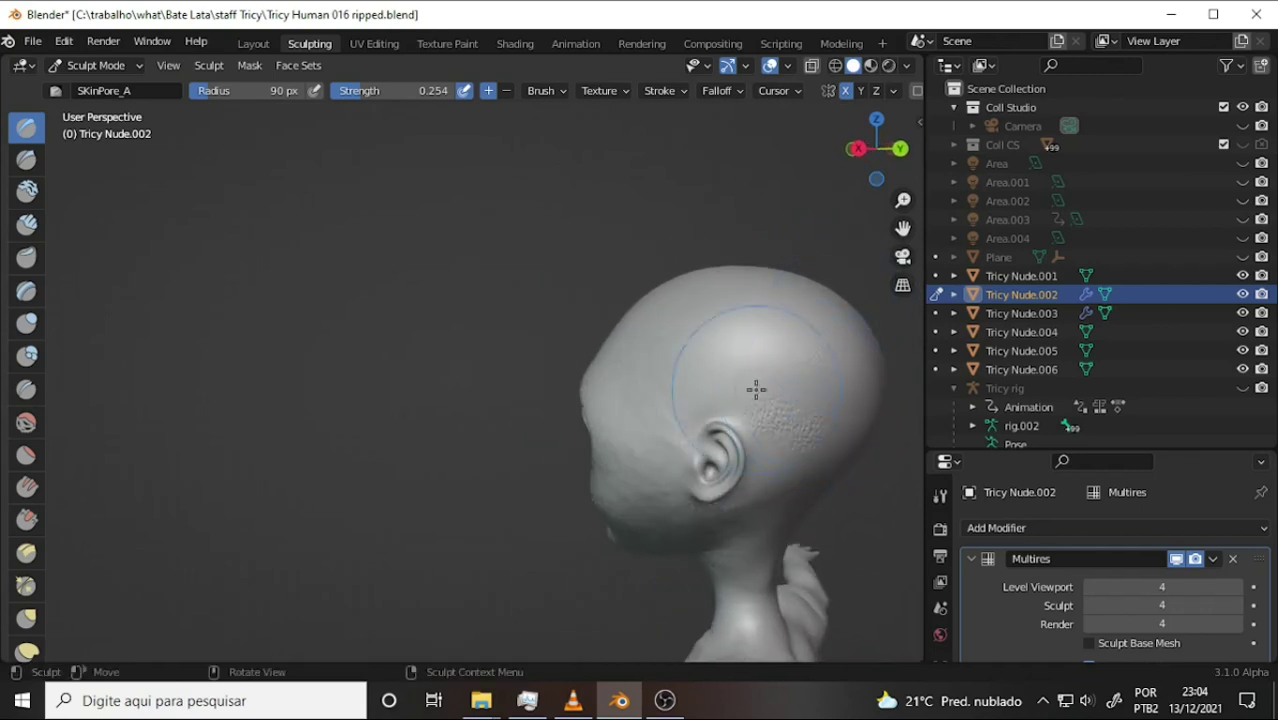
middle_drag(622, 347, 912, 400)
scroll(914, 343, up, 3)
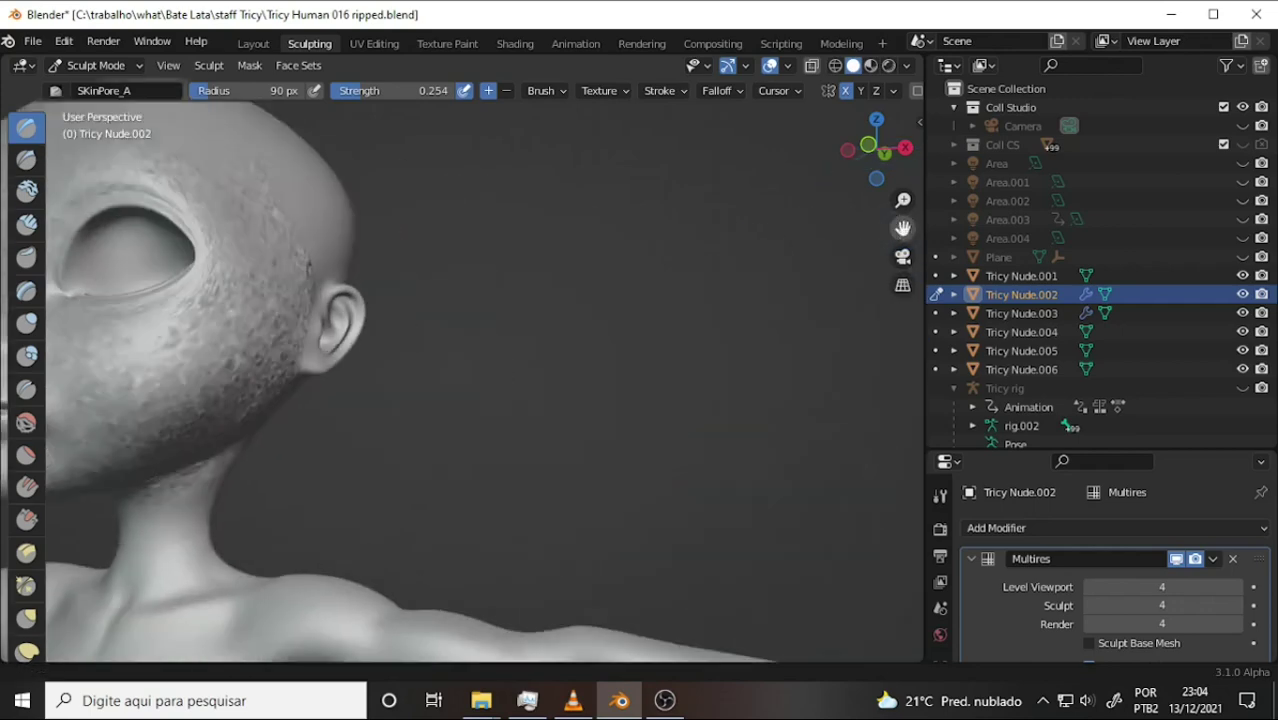
drag(901, 229, 600, 235)
mouse_move(785, 328)
middle_down()
mouse_move(815, 160)
mouse_move(760, 219)
middle_up()
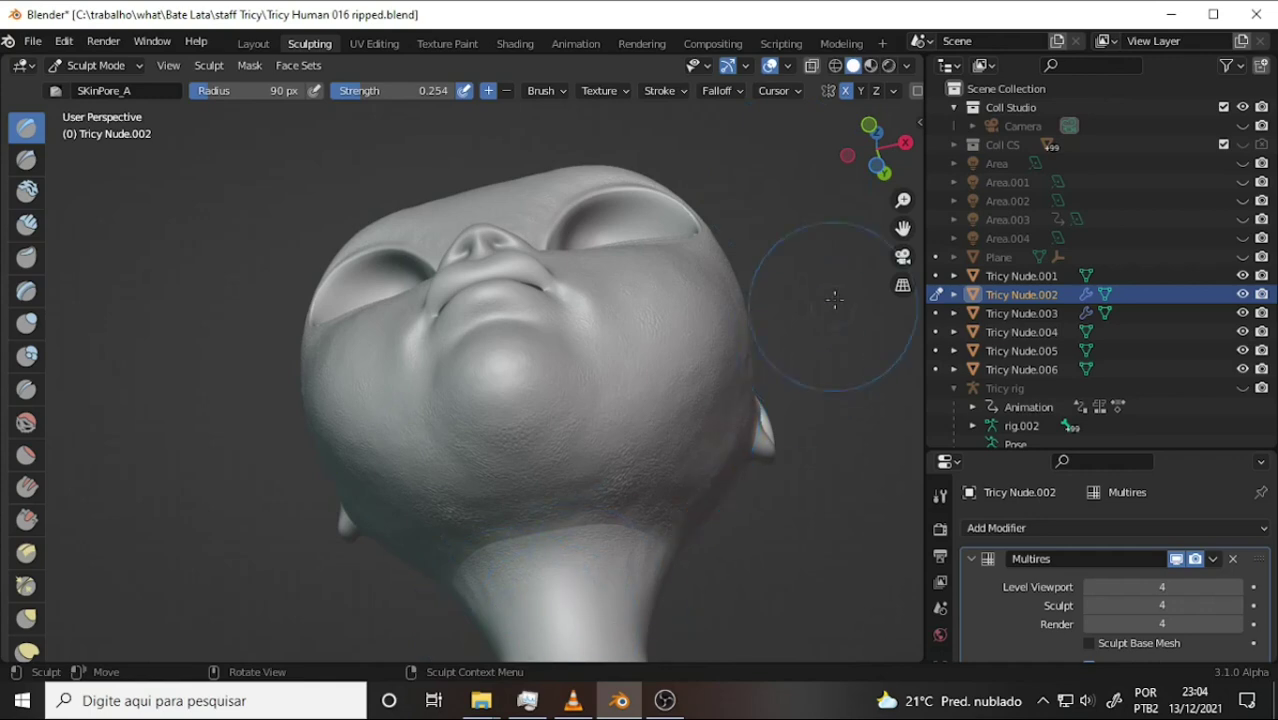
scroll(823, 290, down, 3)
mouse_move(816, 280)
middle_down()
mouse_move(553, 433)
mouse_move(573, 363)
middle_up()
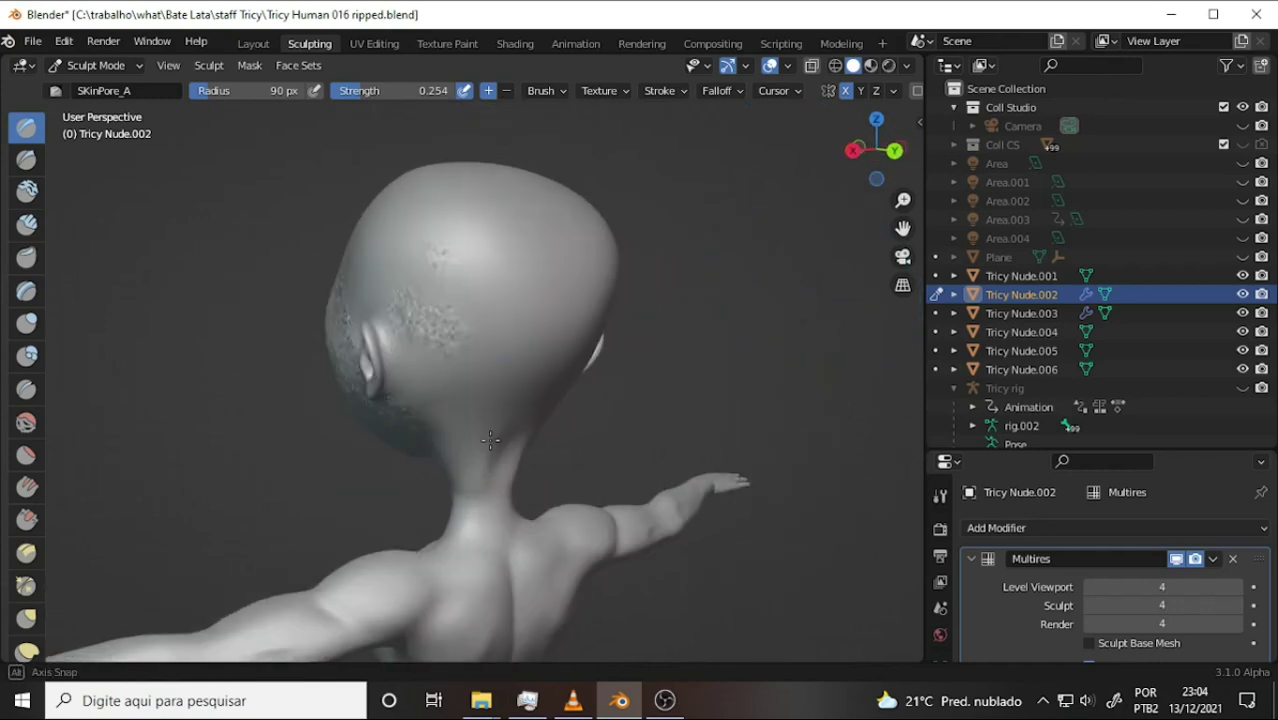
scroll(558, 310, up, 5)
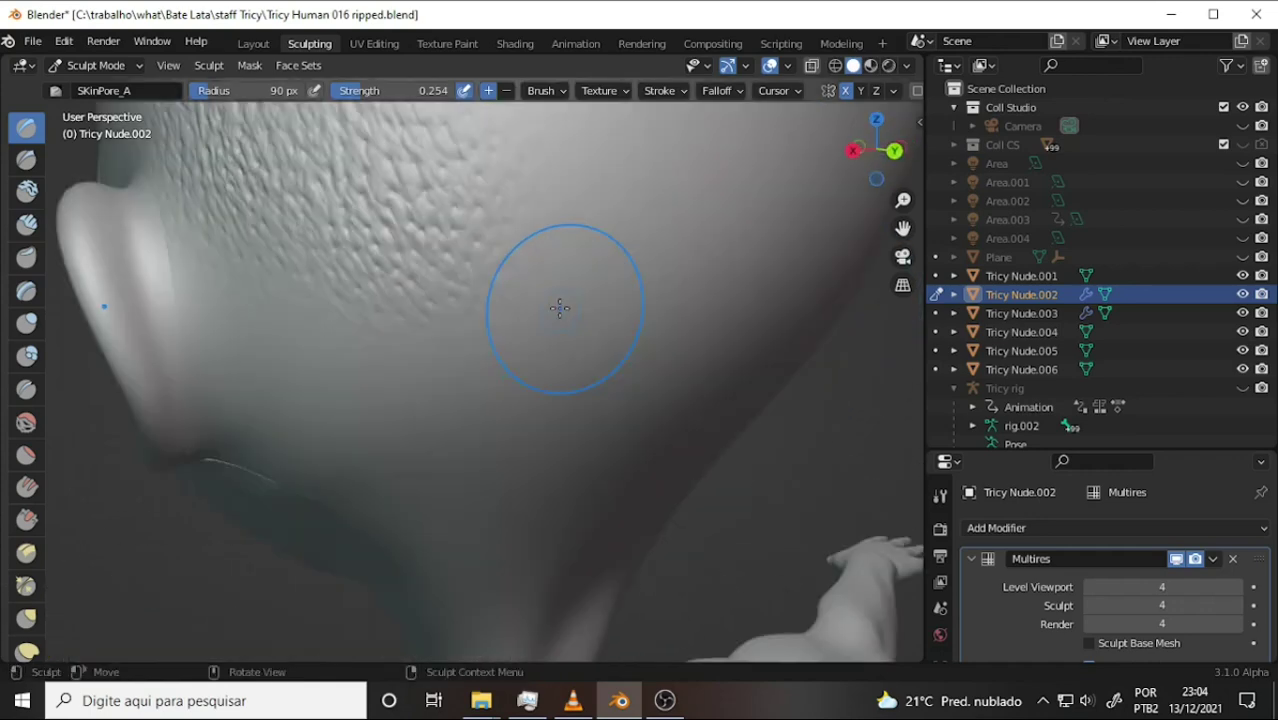
mouse_move(509, 318)
middle_down()
mouse_move(571, 337)
mouse_move(736, 343)
mouse_move(568, 317)
mouse_move(579, 285)
mouse_move(611, 295)
middle_up()
scroll(627, 305, down, 5)
scroll(708, 343, up, 5)
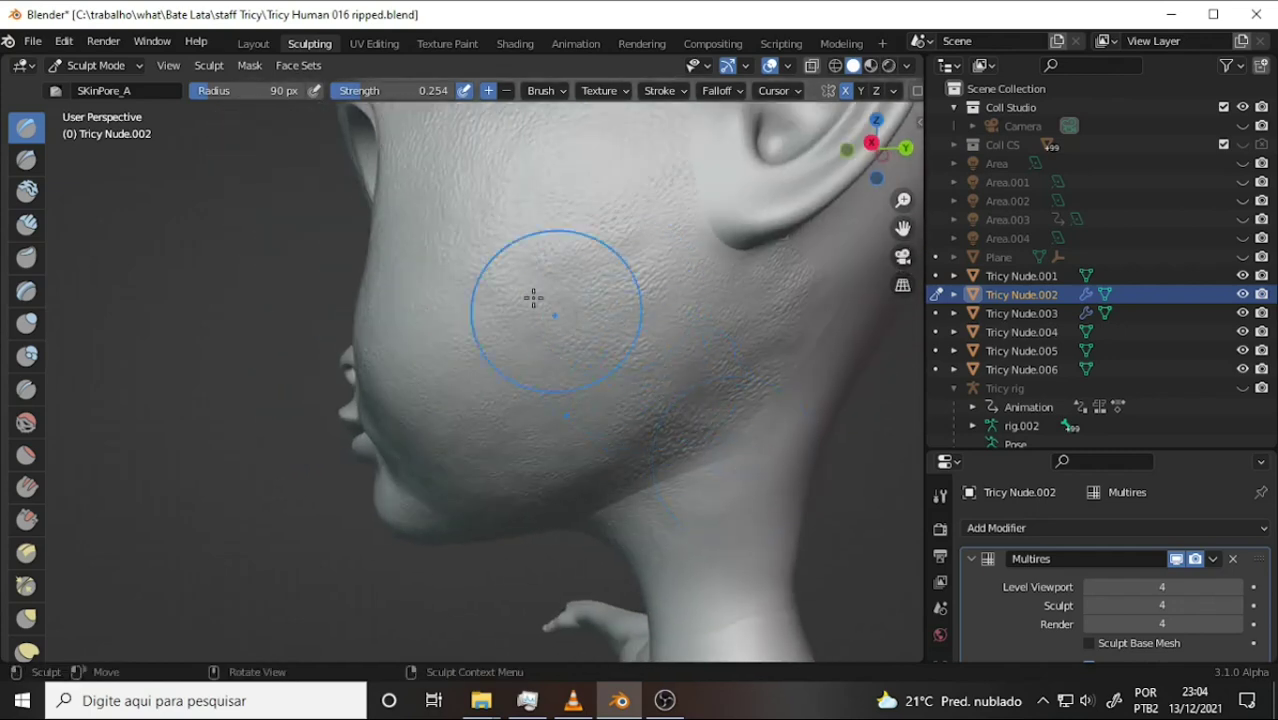
Orbit, zoom and pan around the face to check pore coverage on cheeks, eyes and forehead
mouse_move(533, 297)
middle_down()
mouse_move(448, 234)
mouse_move(645, 320)
middle_up()
scroll(448, 234, down, 4)
scroll(668, 320, up, 3)
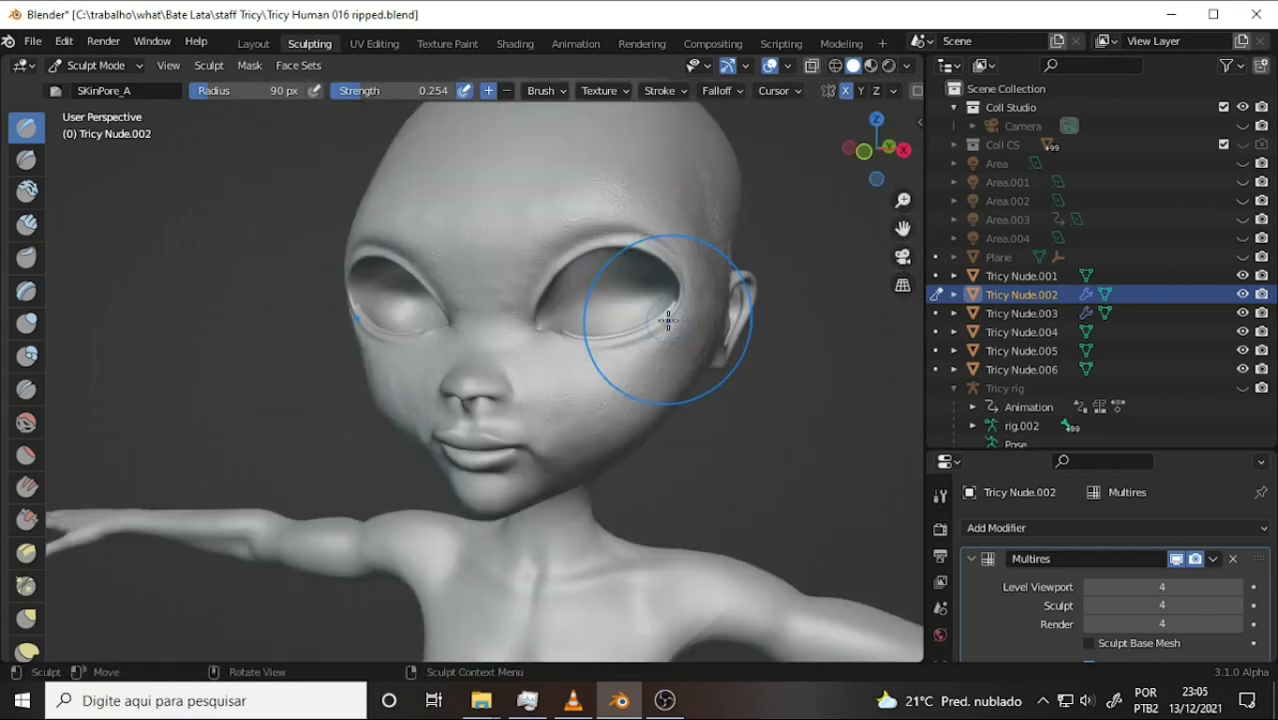
scroll(668, 320, up, 5)
scroll(667, 319, down, 5)
scroll(662, 318, up, 5)
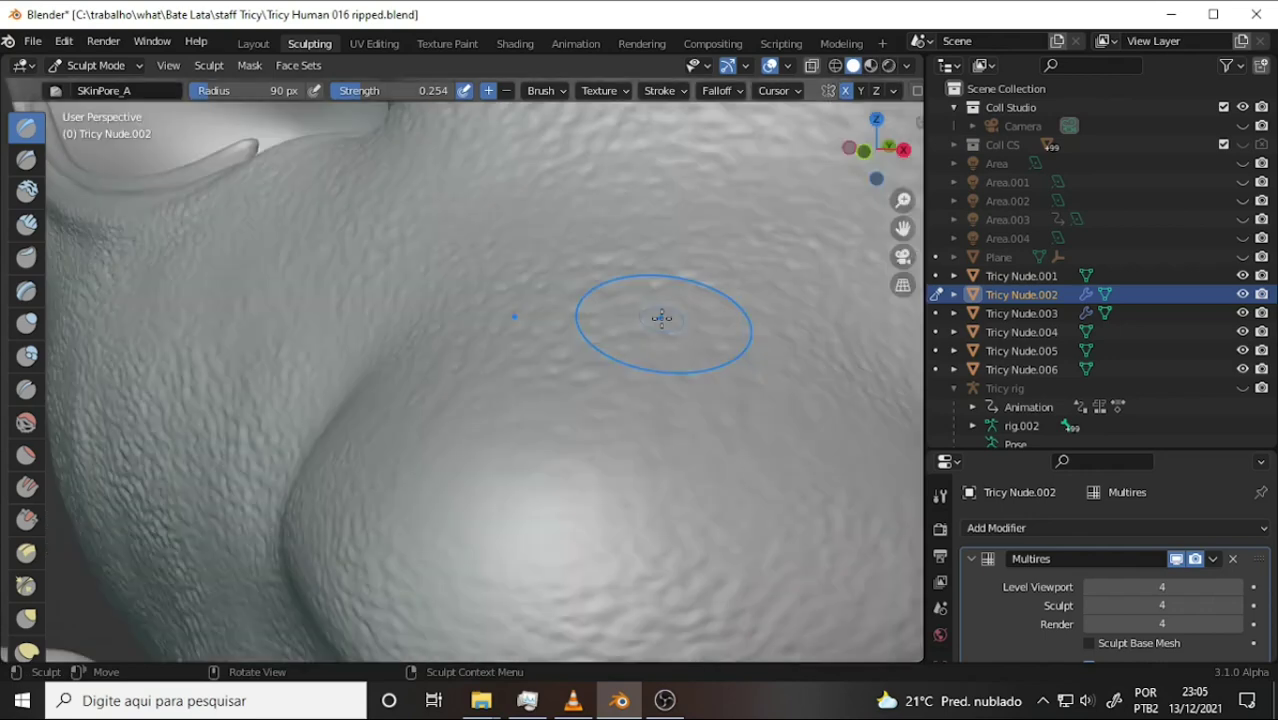
scroll(661, 317, down, 5)
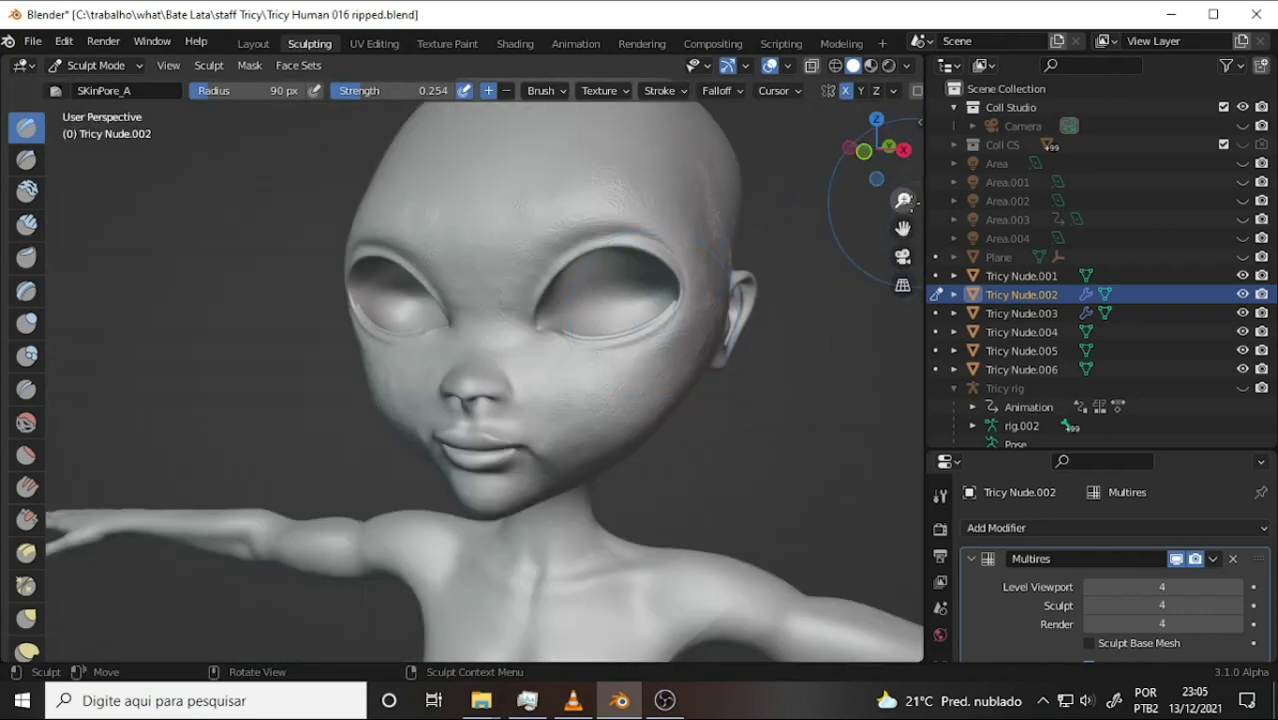
scroll(878, 218, up, 2)
scroll(875, 230, up, 3)
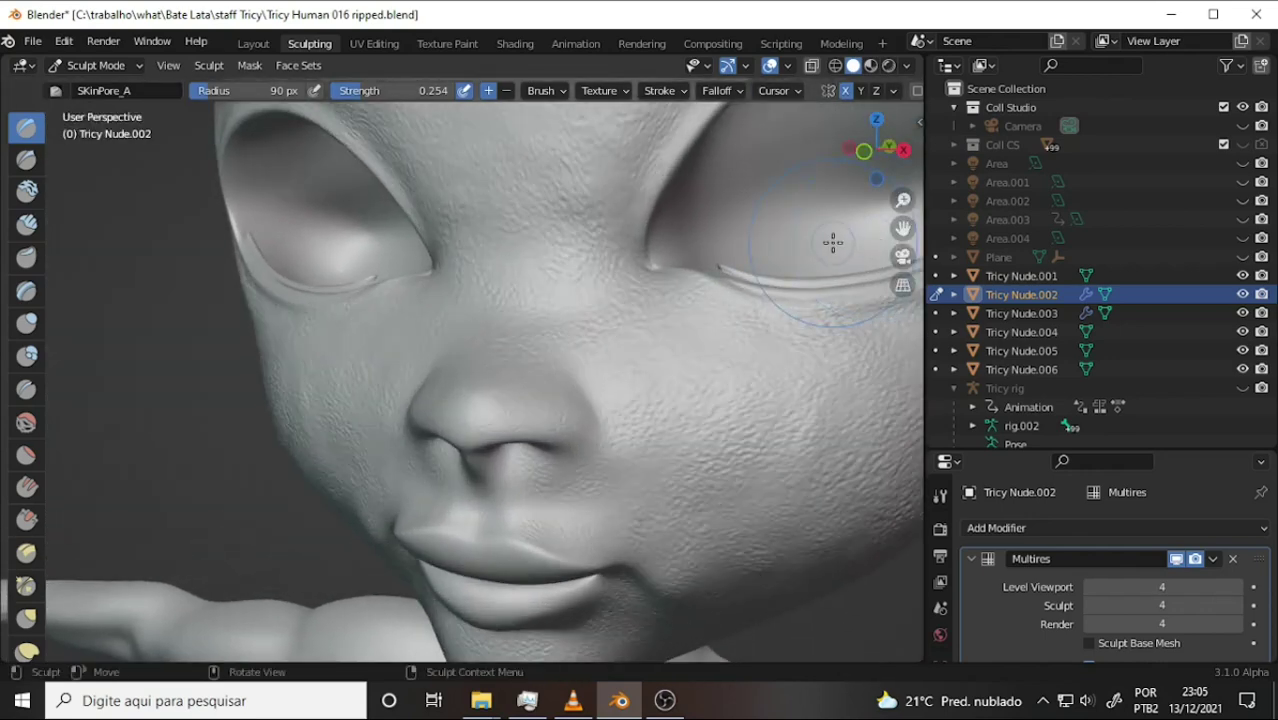
scroll(832, 242, down, 5)
scroll(830, 235, up, 5)
drag(903, 229, 860, 200)
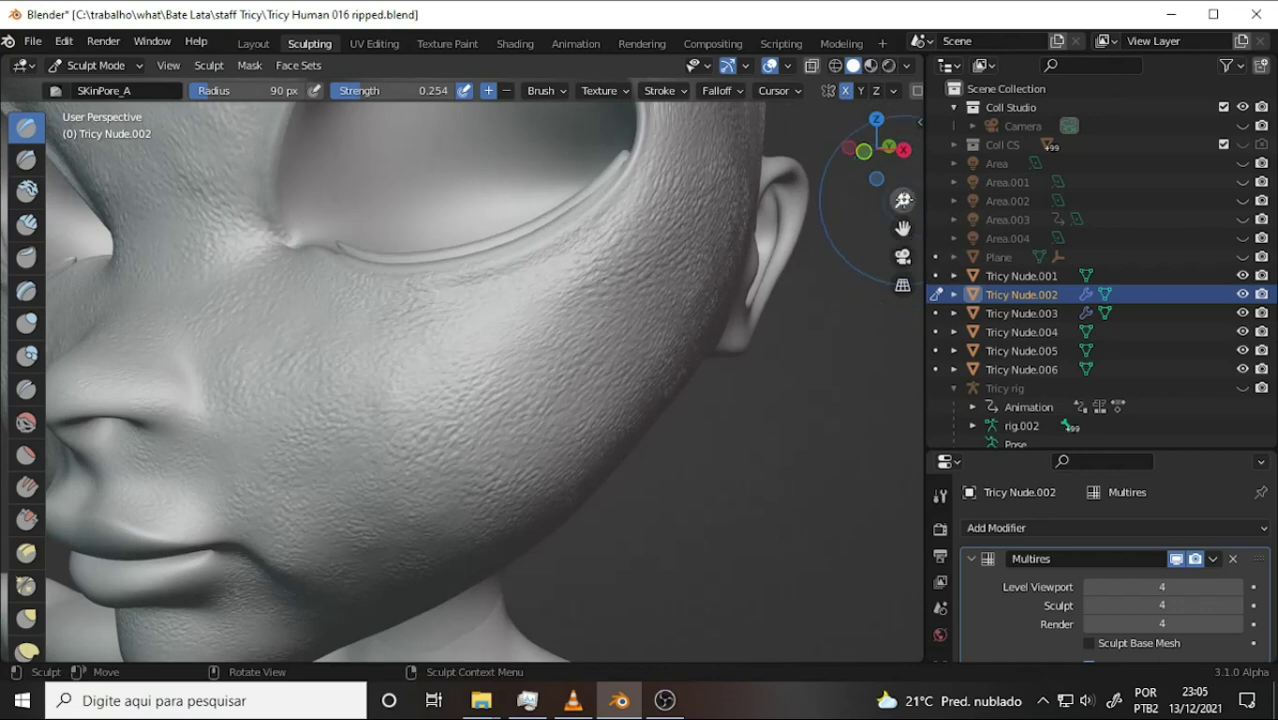
drag(903, 200, 903, 260)
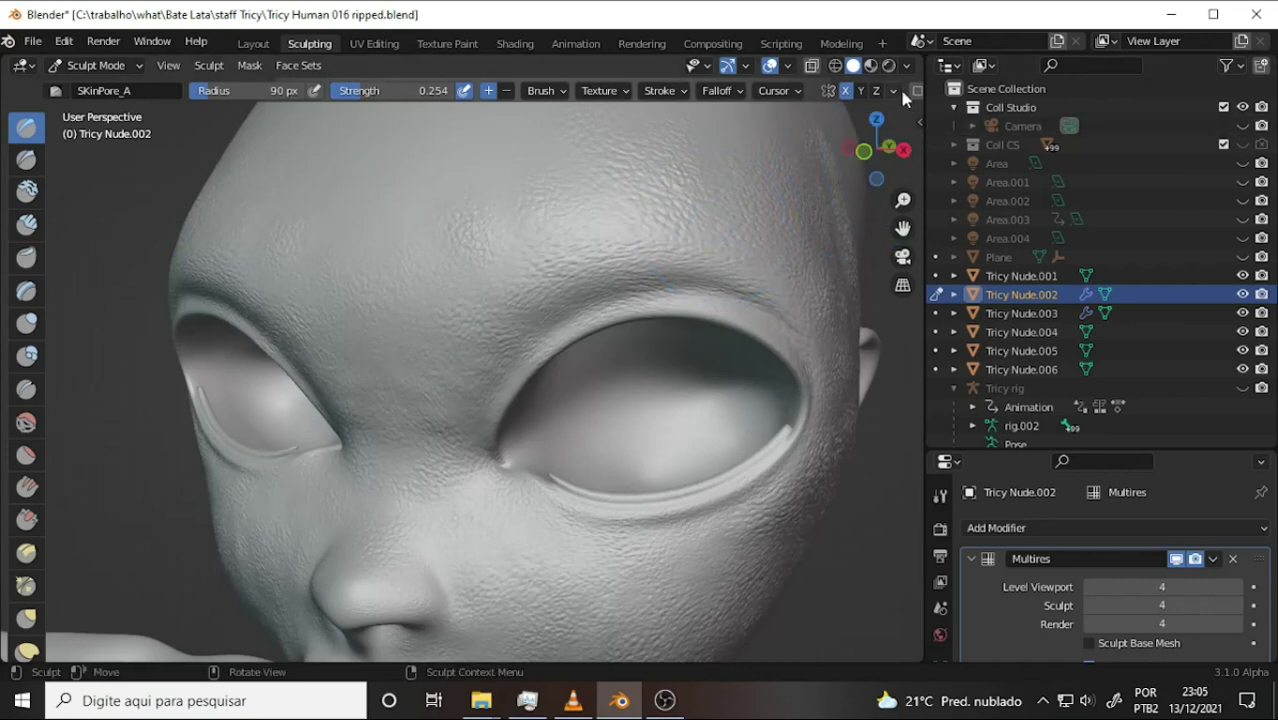
Turn on Cavity viewport shading and inspect the pores from a side view of the eye
click(906, 66)
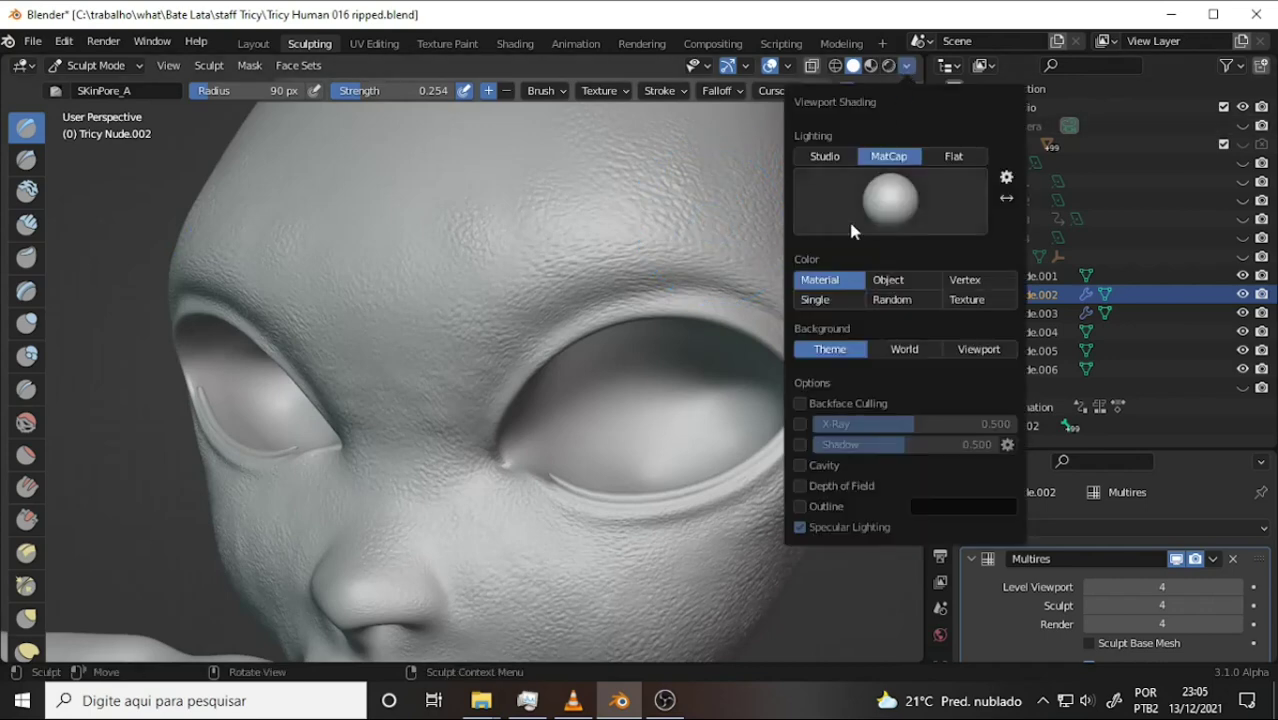
click(800, 465)
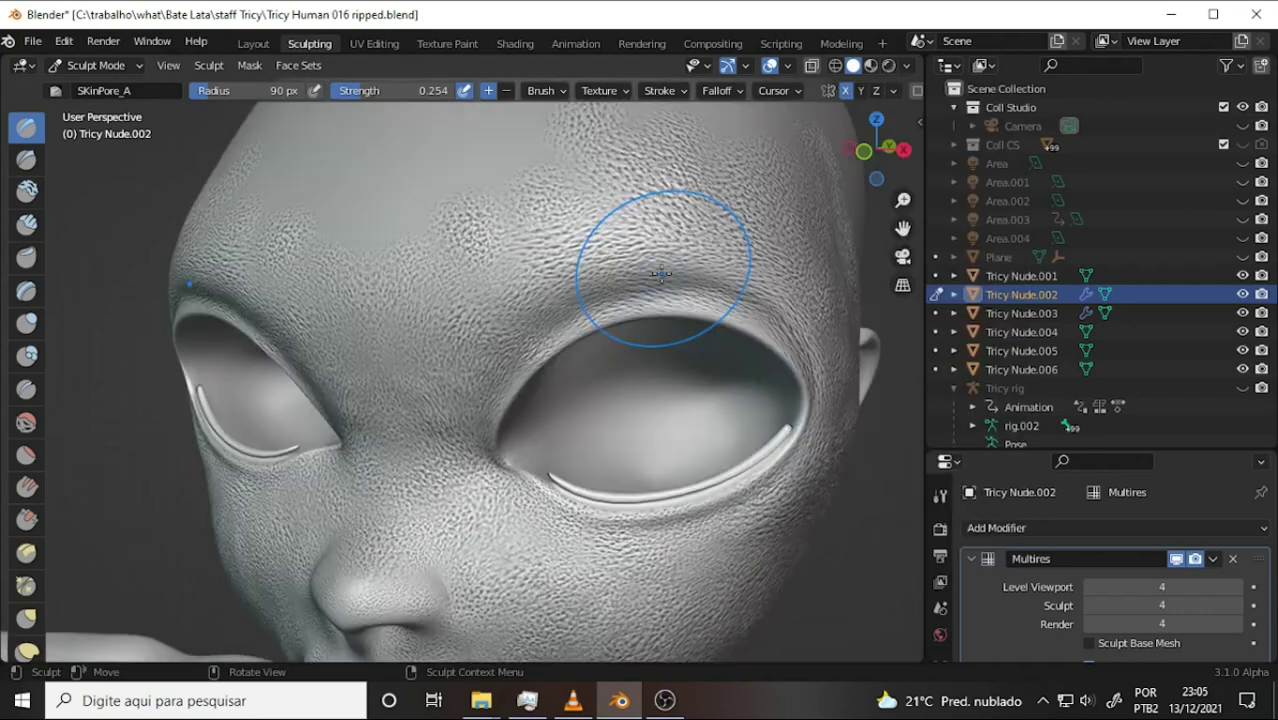
middle_drag(661, 273, 621, 276)
scroll(670, 328, down, 5)
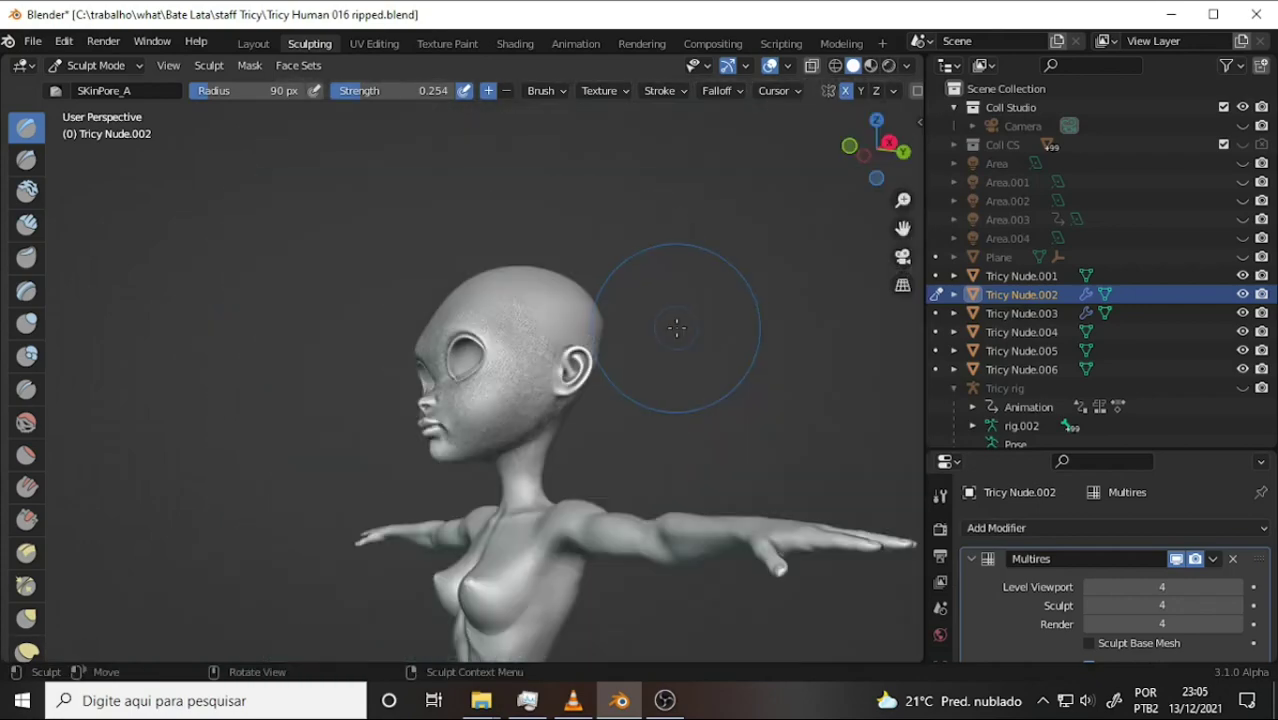
scroll(677, 327, up, 4)
scroll(652, 312, up, 6)
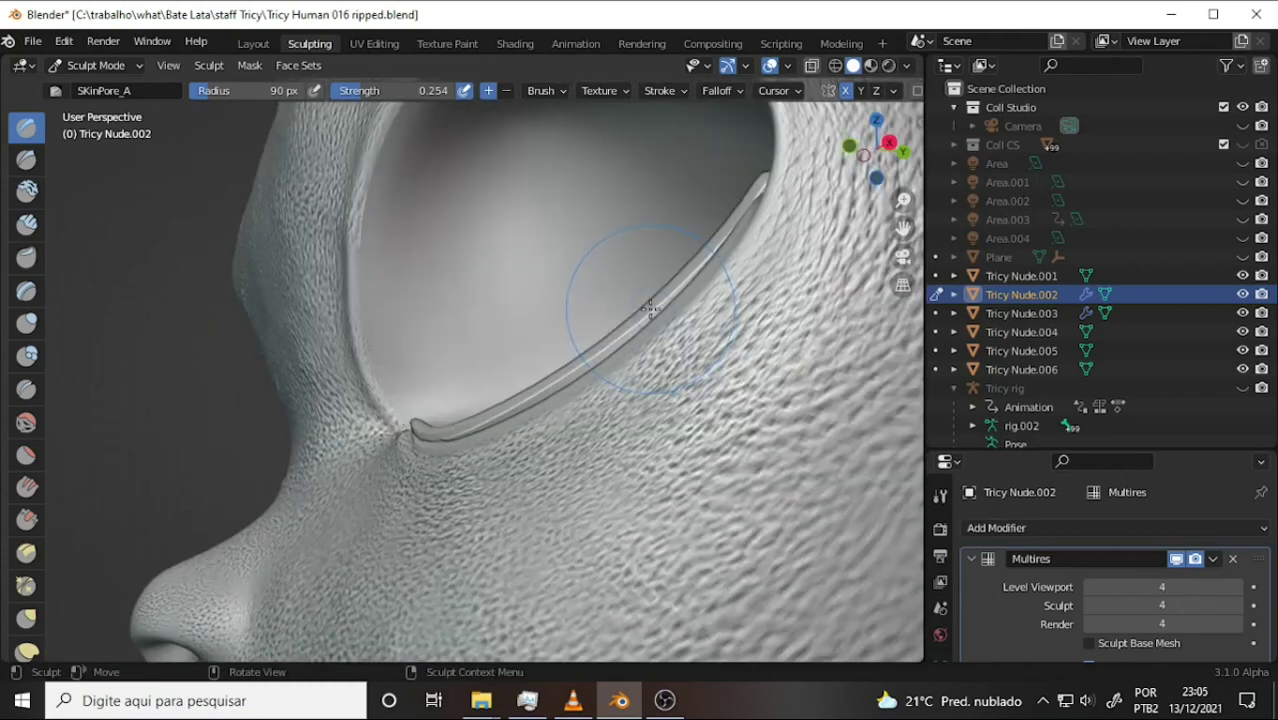
scroll(650, 309, down, 6)
Inspect the pore texture on the eyes and face from a frontal view
mouse_move(700, 320)
middle_down()
mouse_move(756, 351)
mouse_move(656, 357)
middle_up()
scroll(742, 346, up, 5)
scroll(742, 344, down, 4)
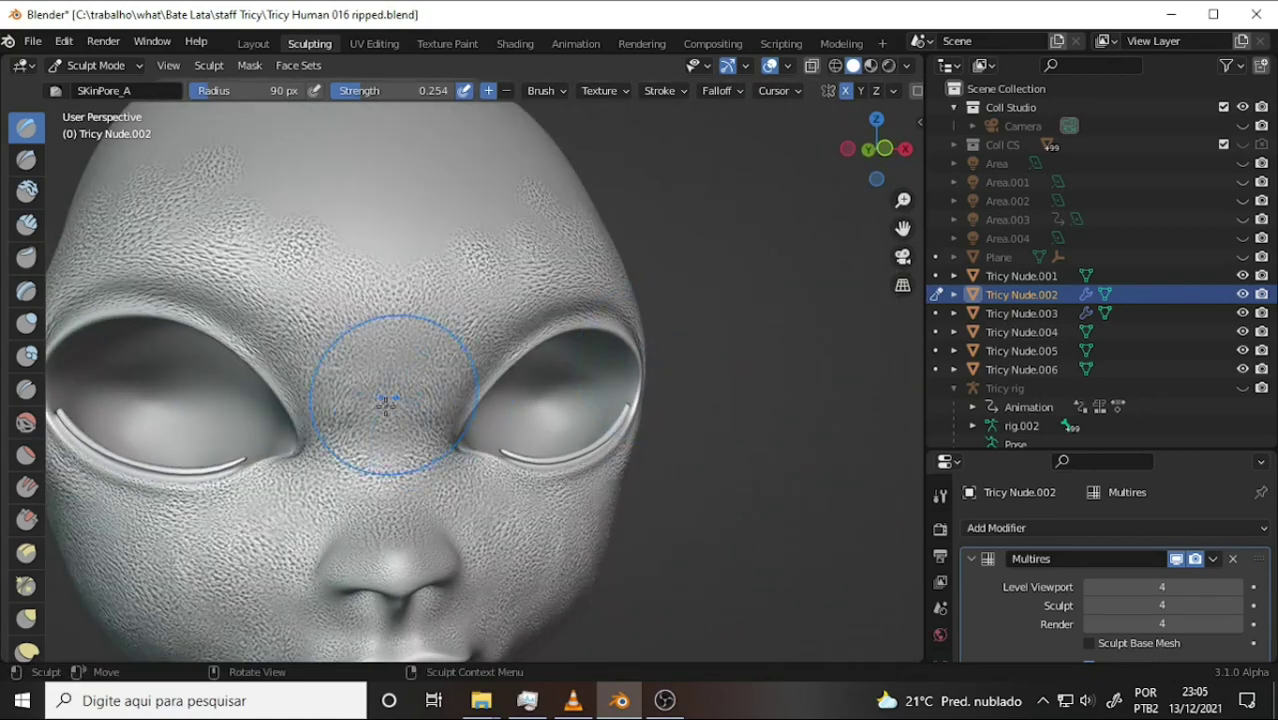
middle_drag(535, 410, 520, 400)
scroll(518, 398, up, 1)
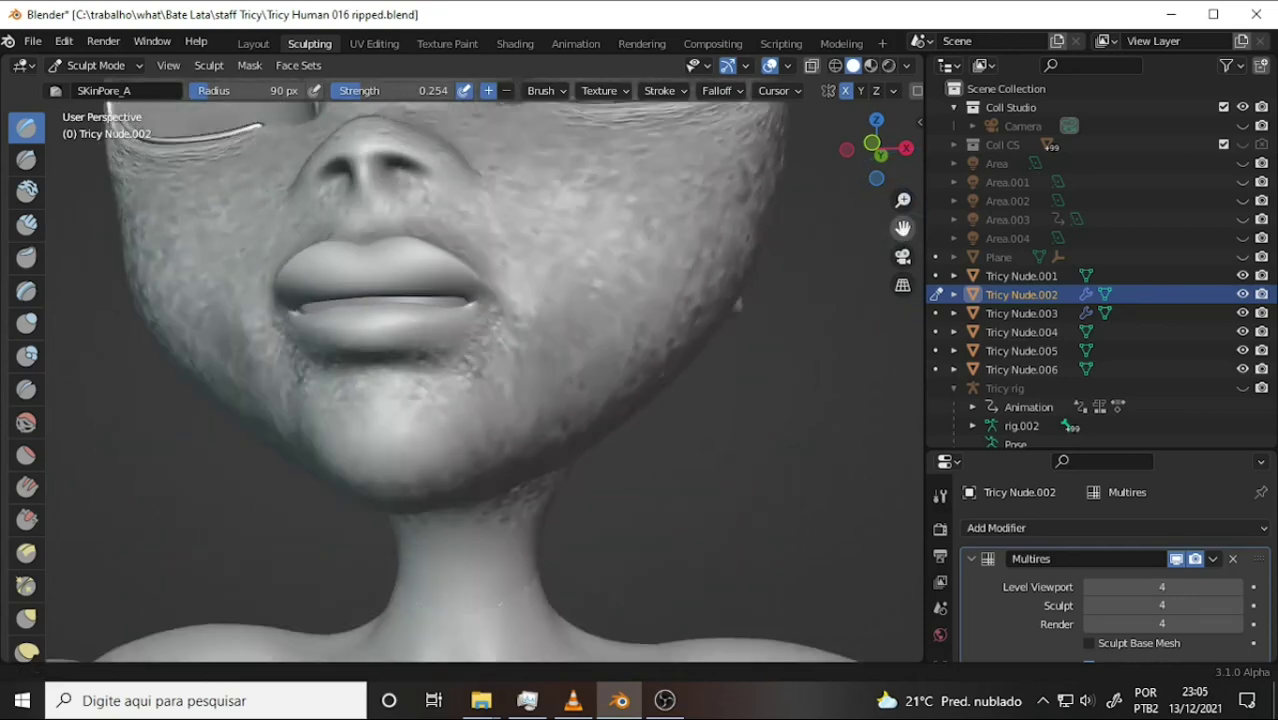
Check the pores around the lips, chin and nose, then view the whole head and torso
drag(903, 228, 740, 313)
middle_drag(740, 313, 665, 320)
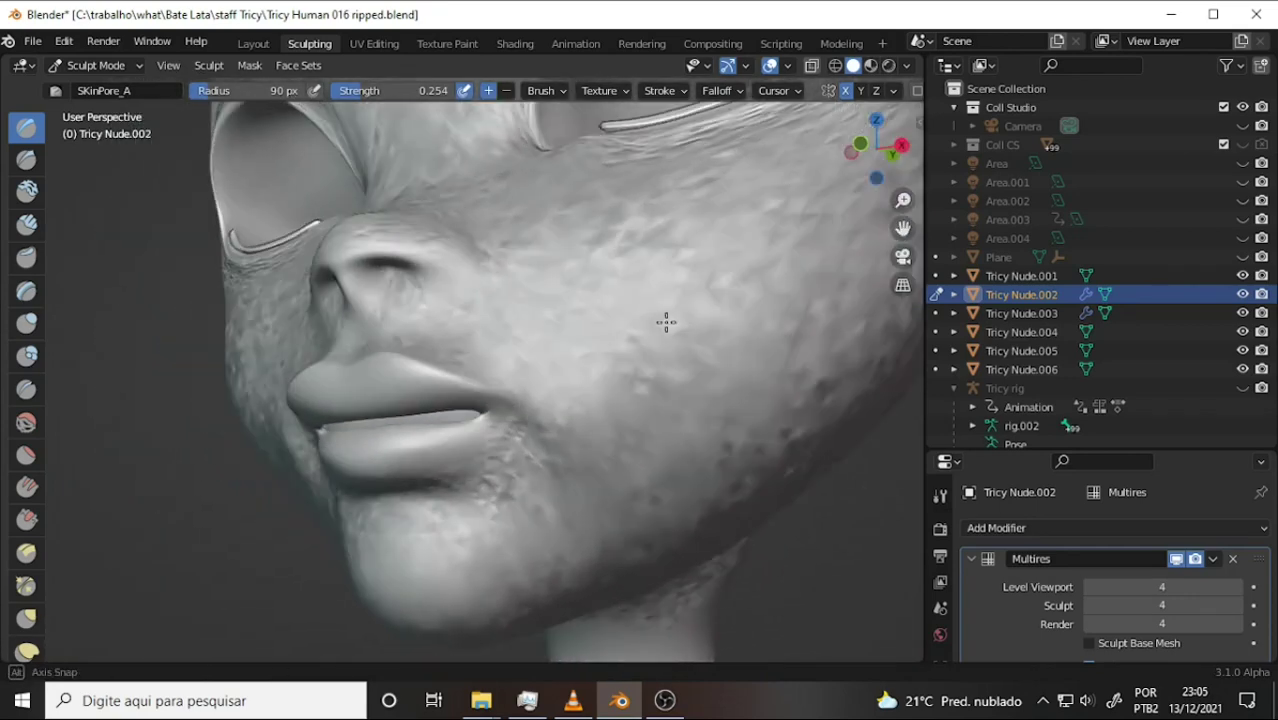
scroll(673, 308, down, 5)
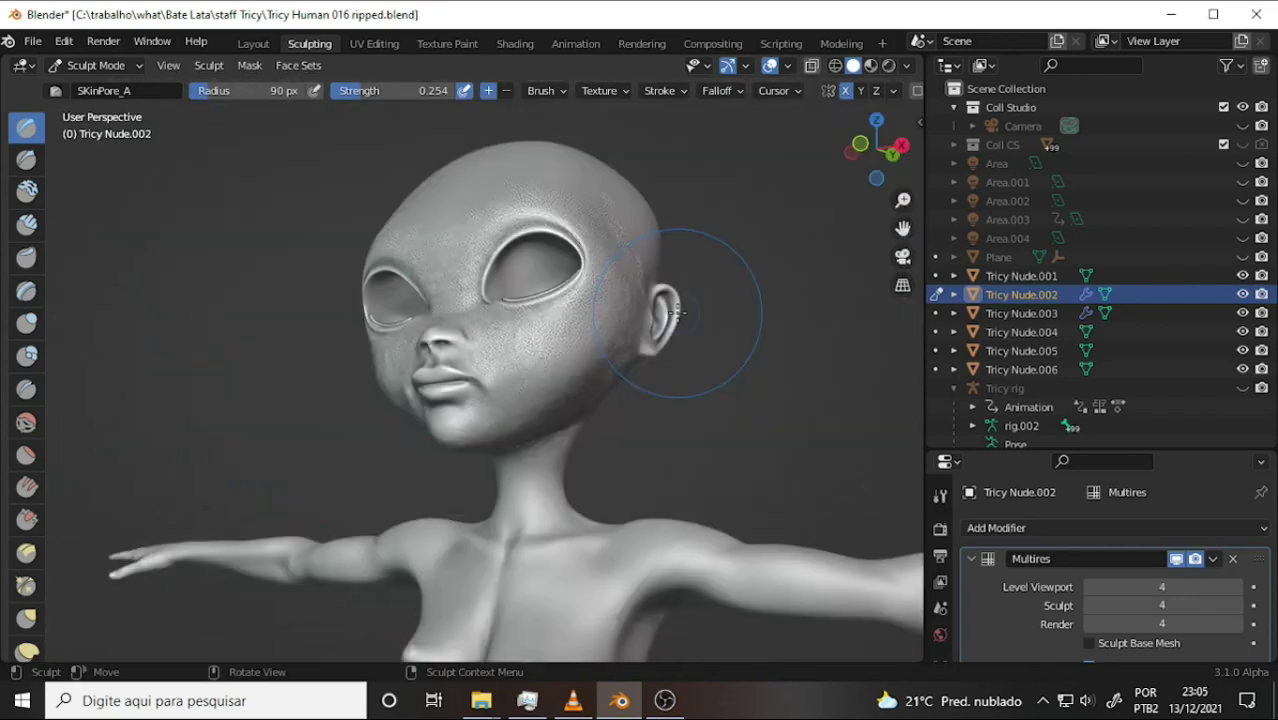
middle_drag(685, 300, 698, 385)
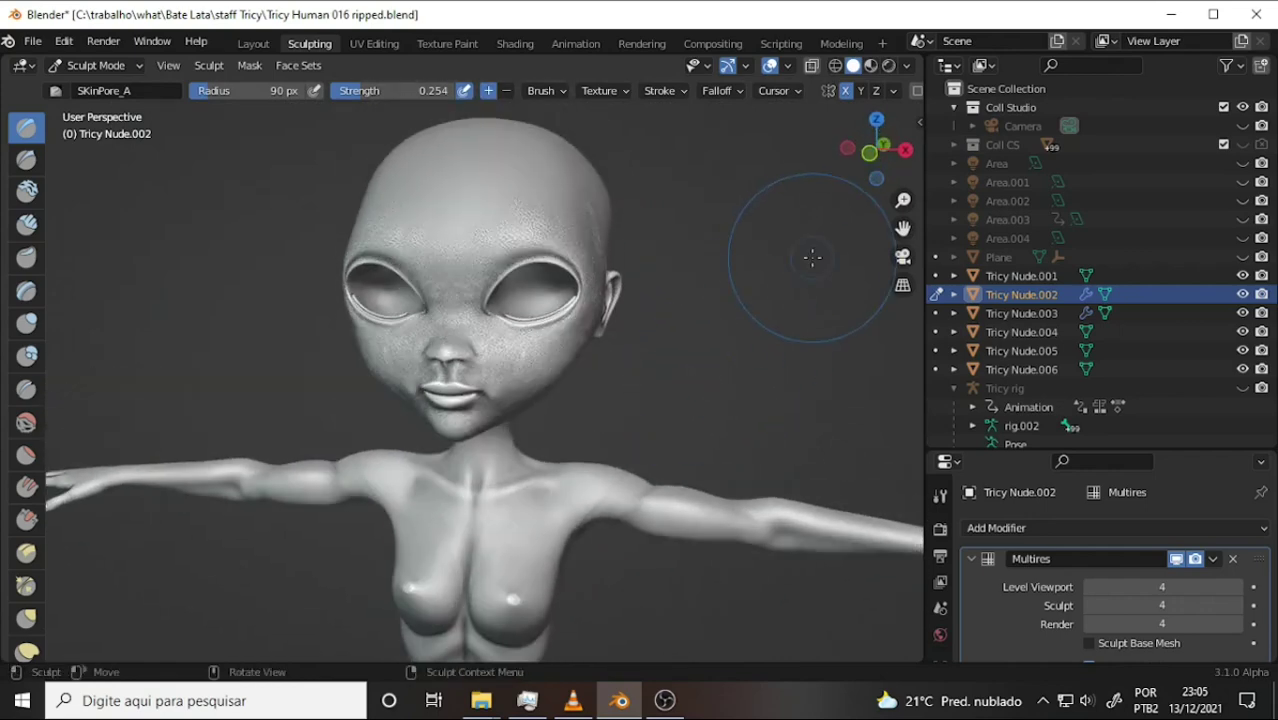
scroll(812, 258, up, 5)
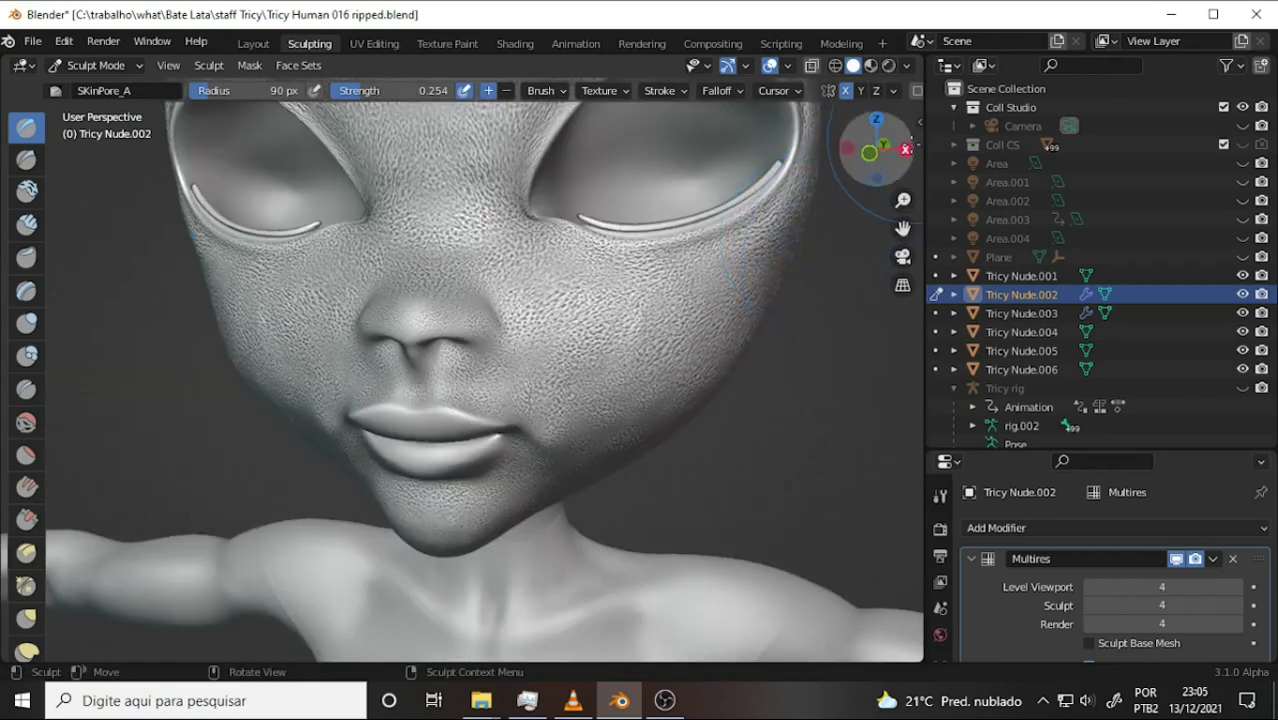
scroll(620, 272, down, 5)
scroll(628, 276, up, 5)
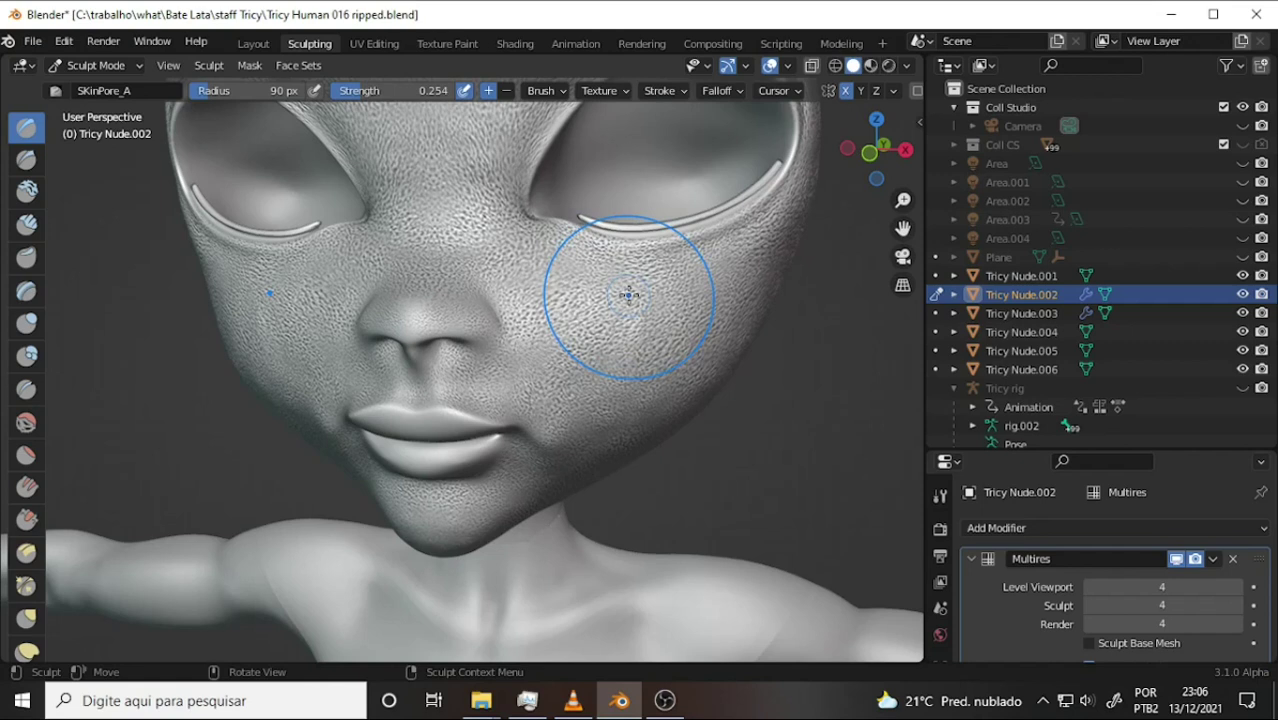
scroll(603, 292, down, 5)
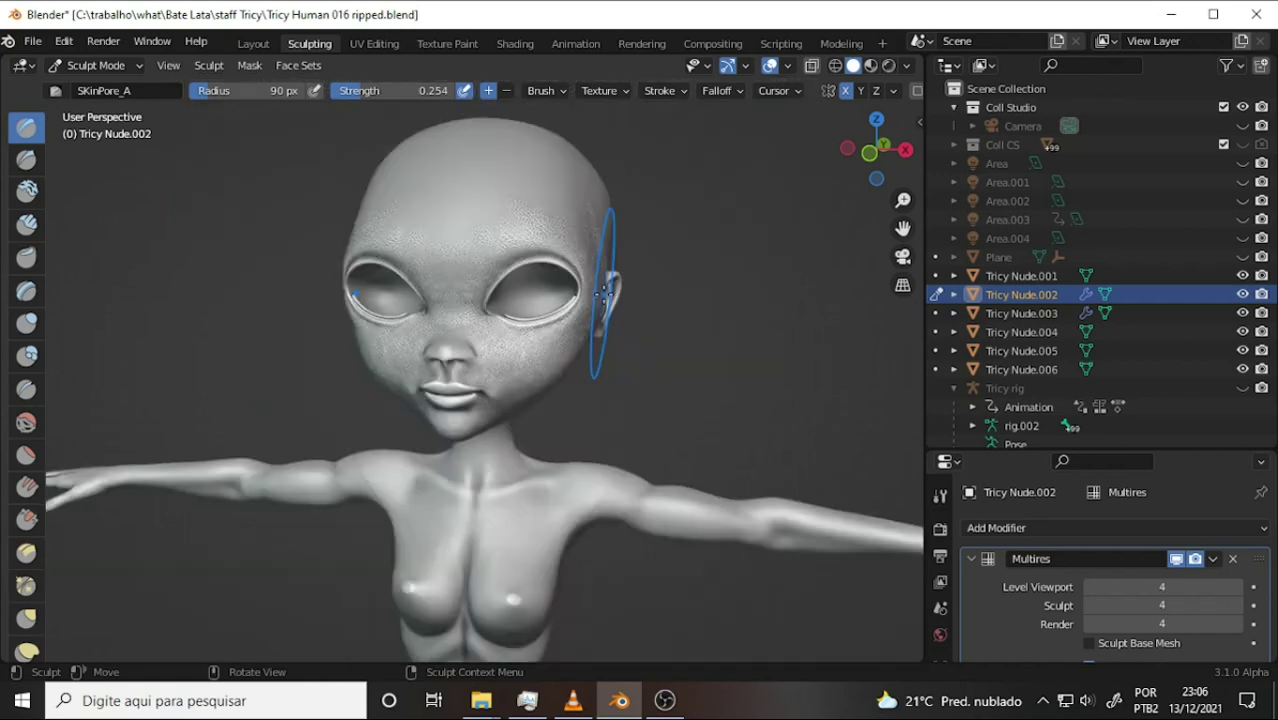
Turn Cavity viewport shading back off
click(907, 66)
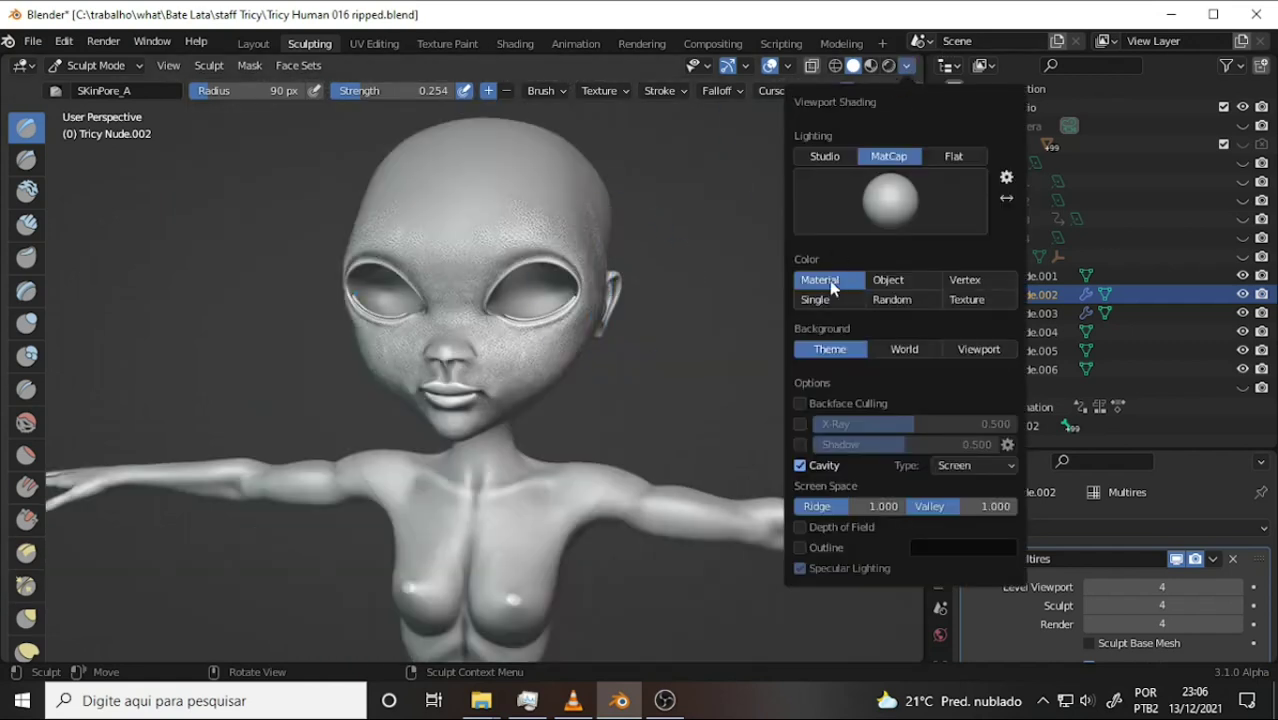
click(799, 466)
scroll(722, 237, up, 5)
scroll(720, 232, down, 5)
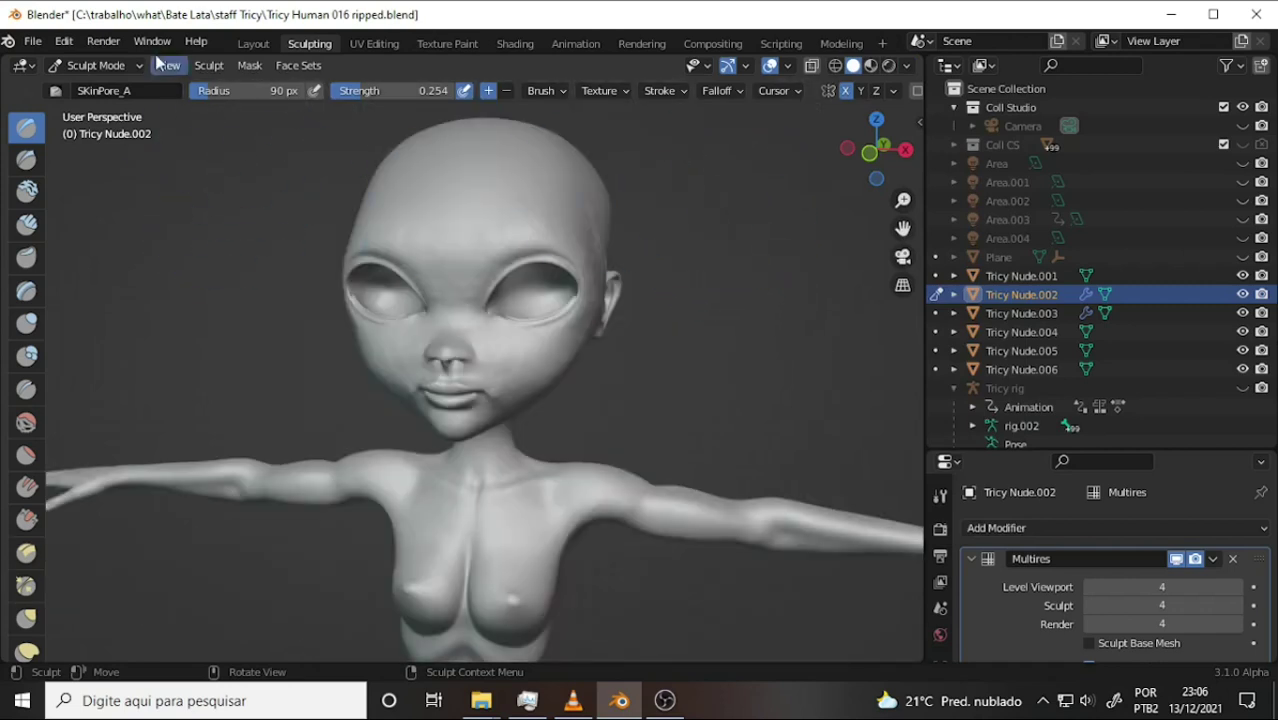
Save the sculpt to Tricy Human 016 ripped.blend and bring the screen recorder window forward
click(33, 41)
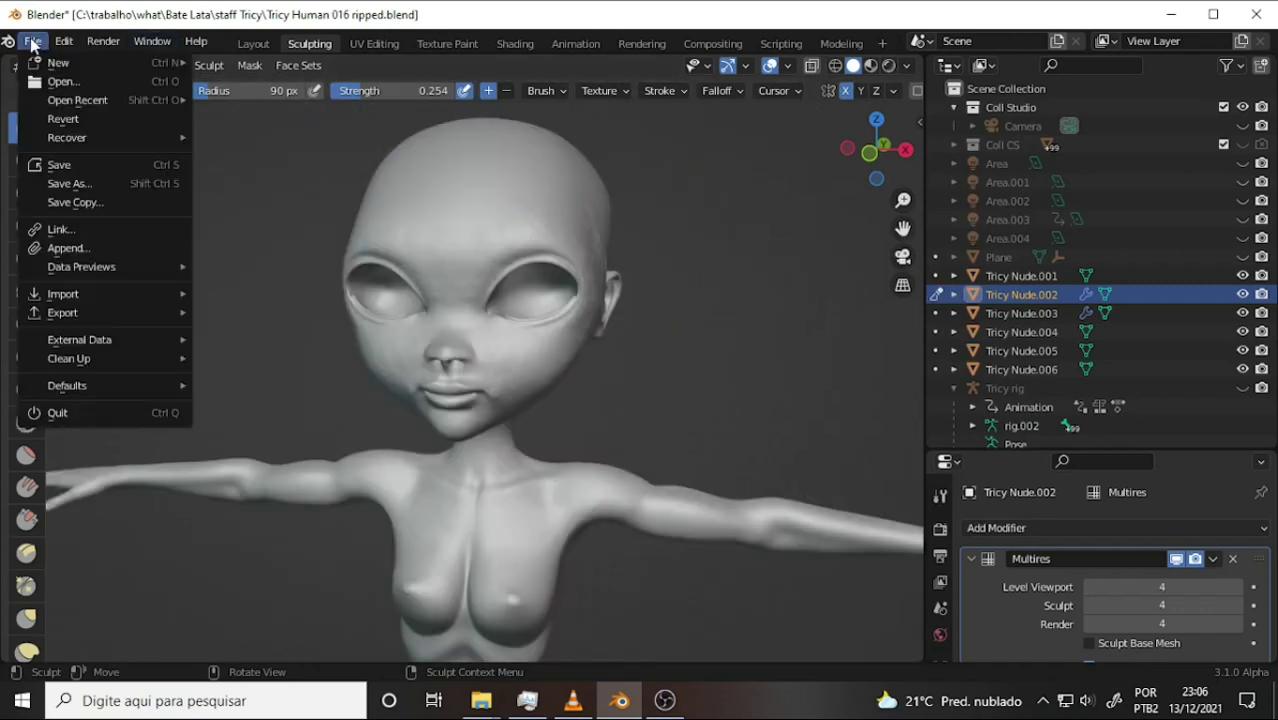
click(92, 164)
click(667, 700)
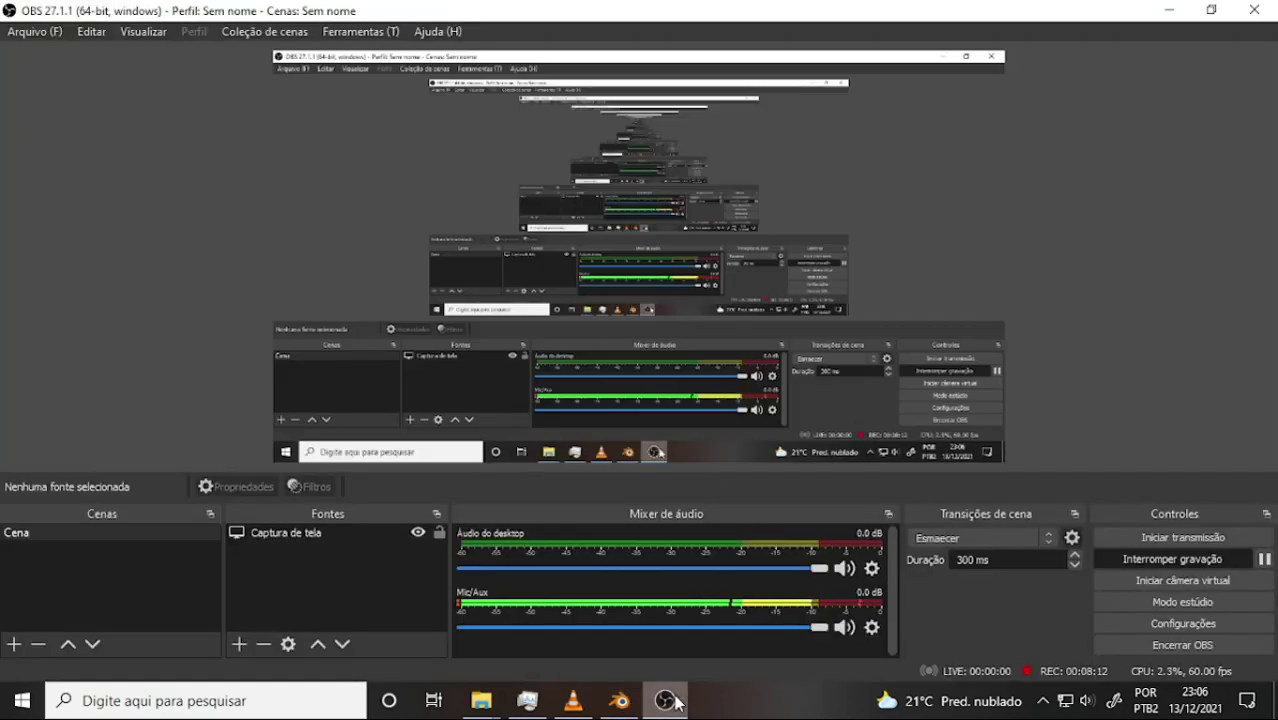
click(673, 701)
click(667, 701)
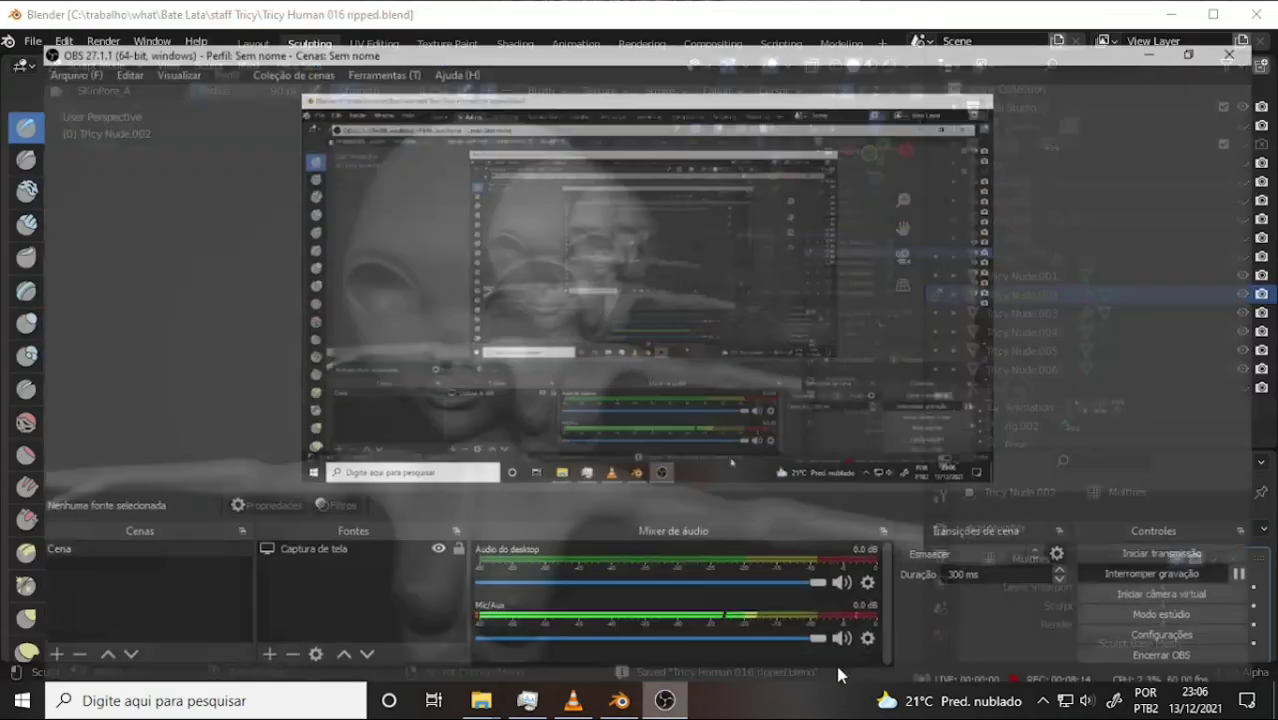